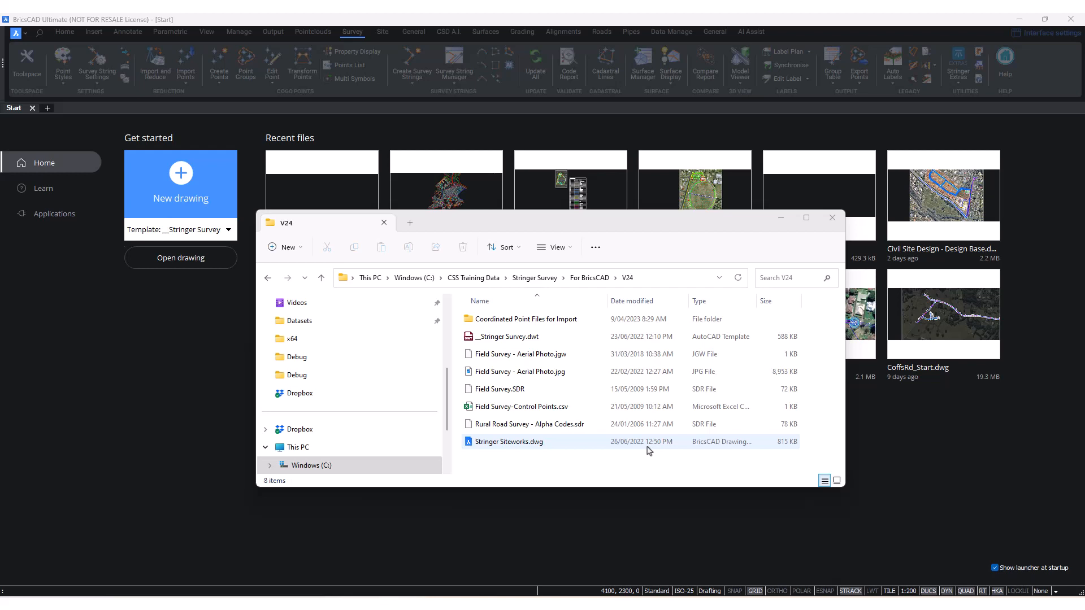
- Examine the V24 training data folder's path, the __Stringer Survey.dwt template, the aerial photo files and Field Survey.SDR
left_click(672, 283)
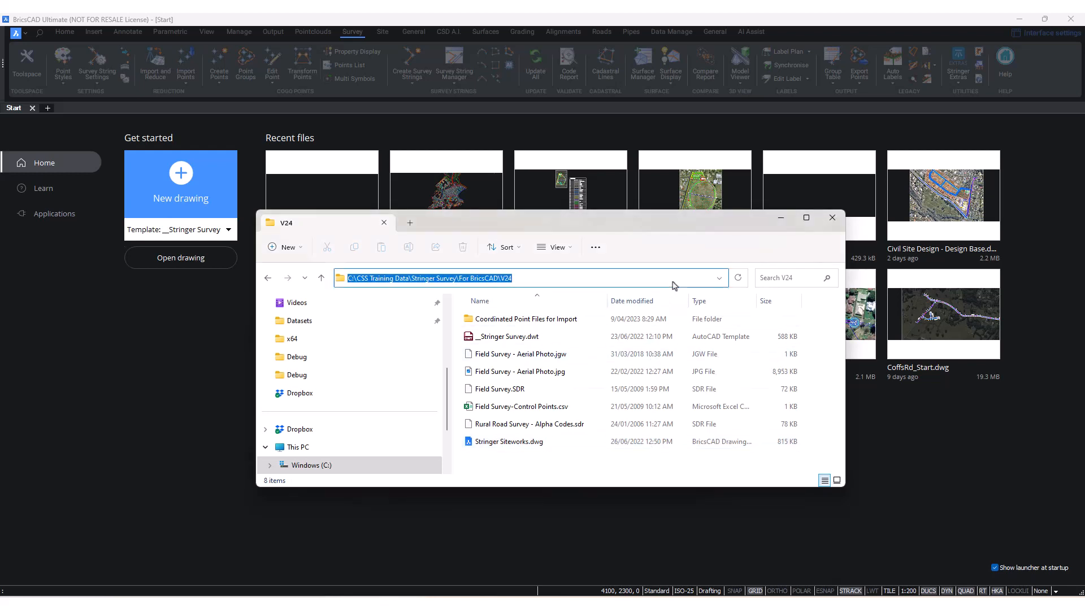
left_click(535, 478)
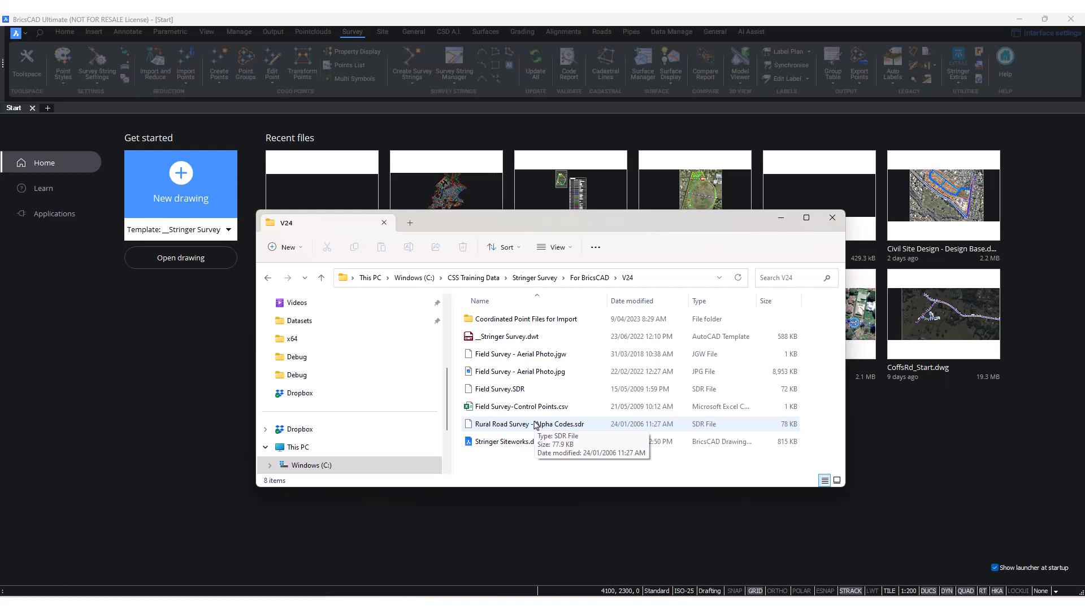
left_click(521, 341)
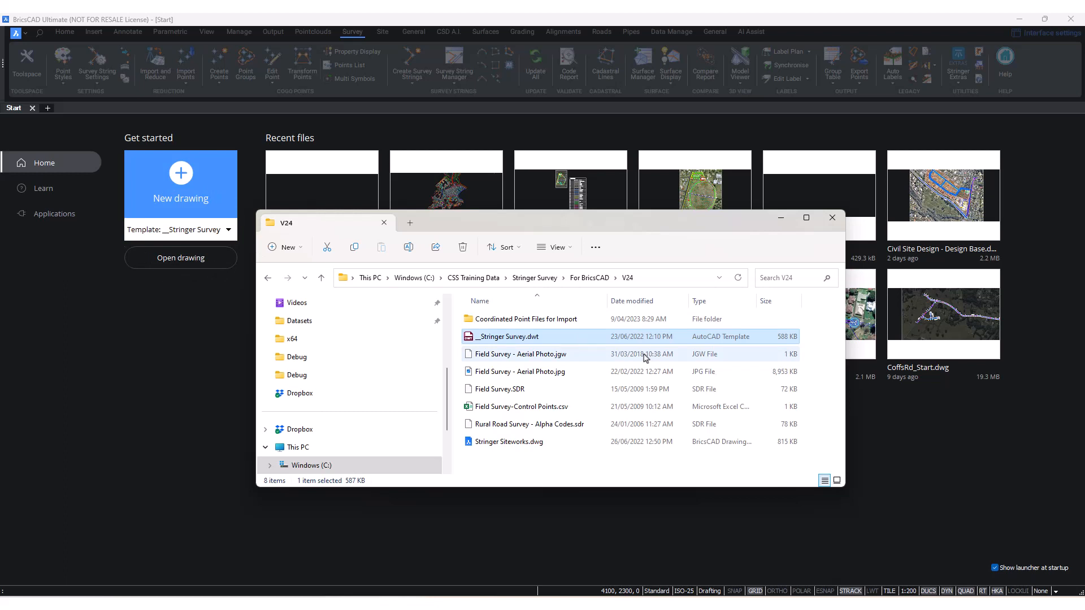
left_click(570, 366)
left_click(555, 361)
left_click(556, 375)
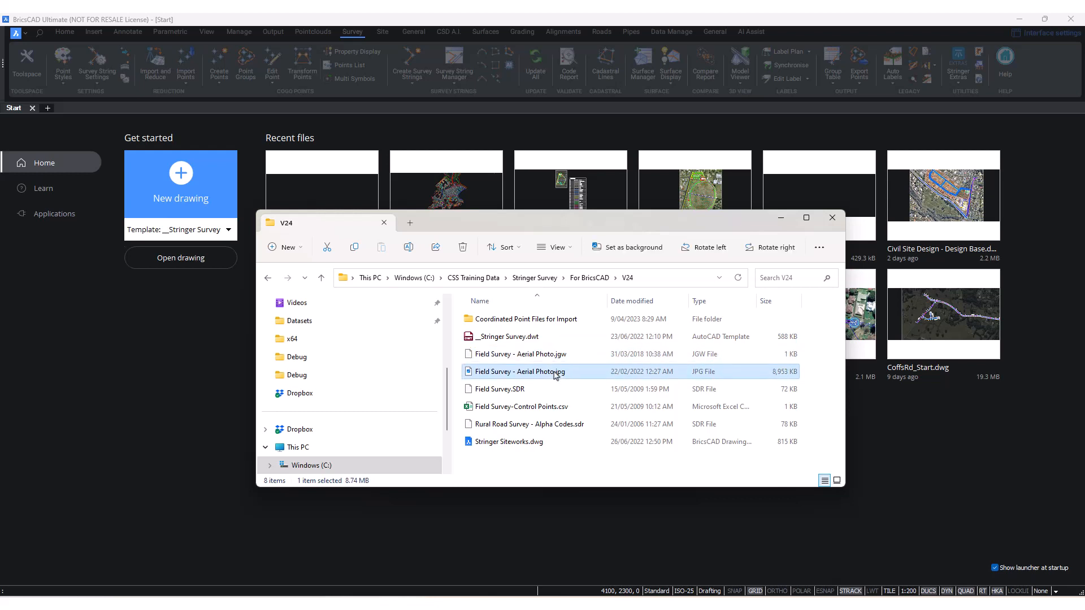
left_click(561, 356)
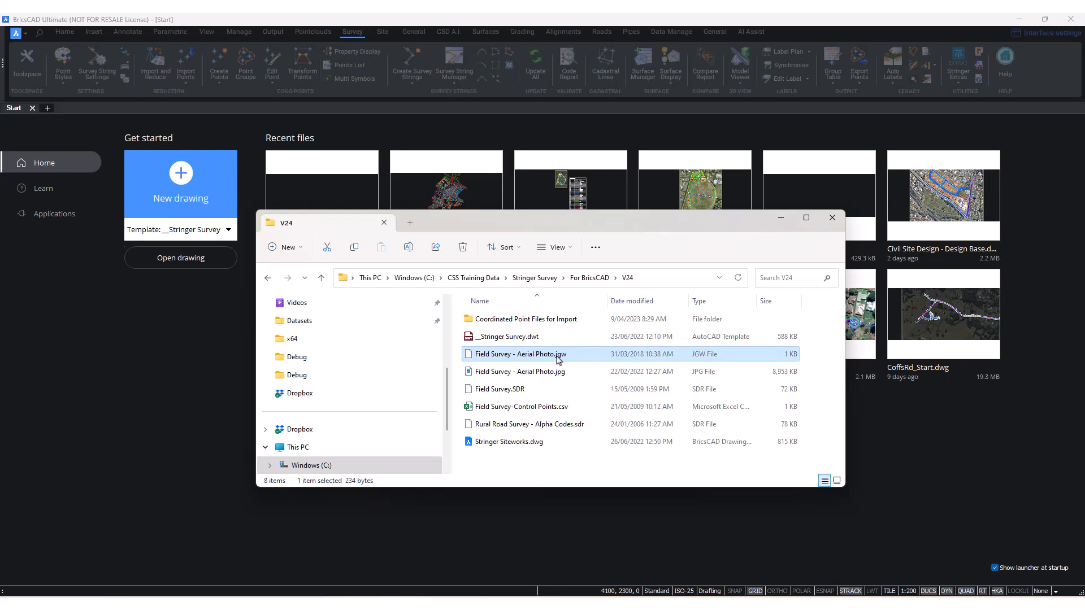
left_click(537, 390)
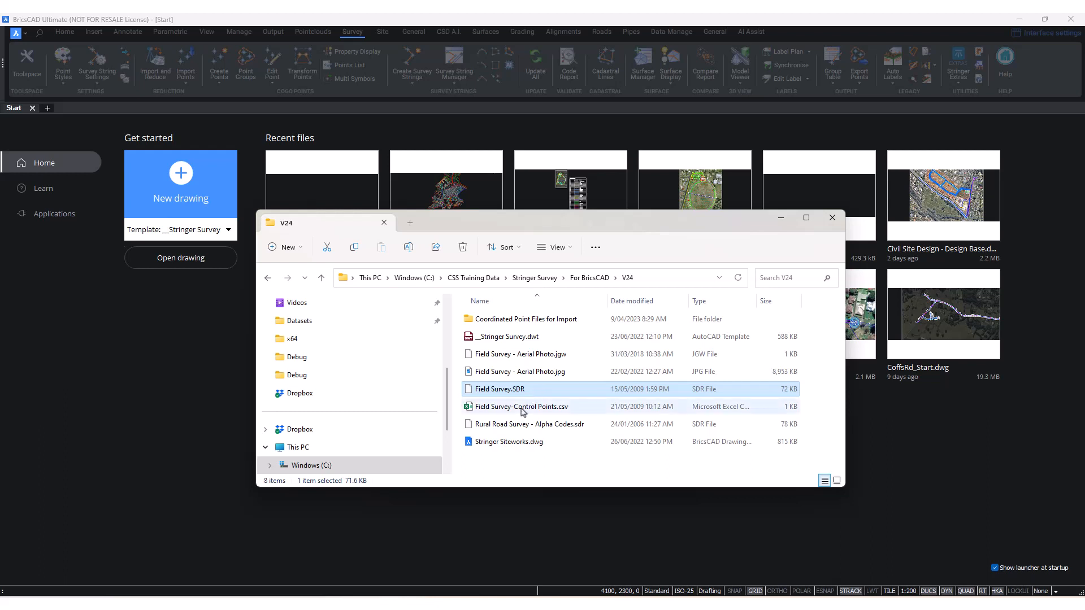
- Open Field Survey-Control Points.csv in Excel and widen columns B and C to show the full coordinates
left_click(521, 411)
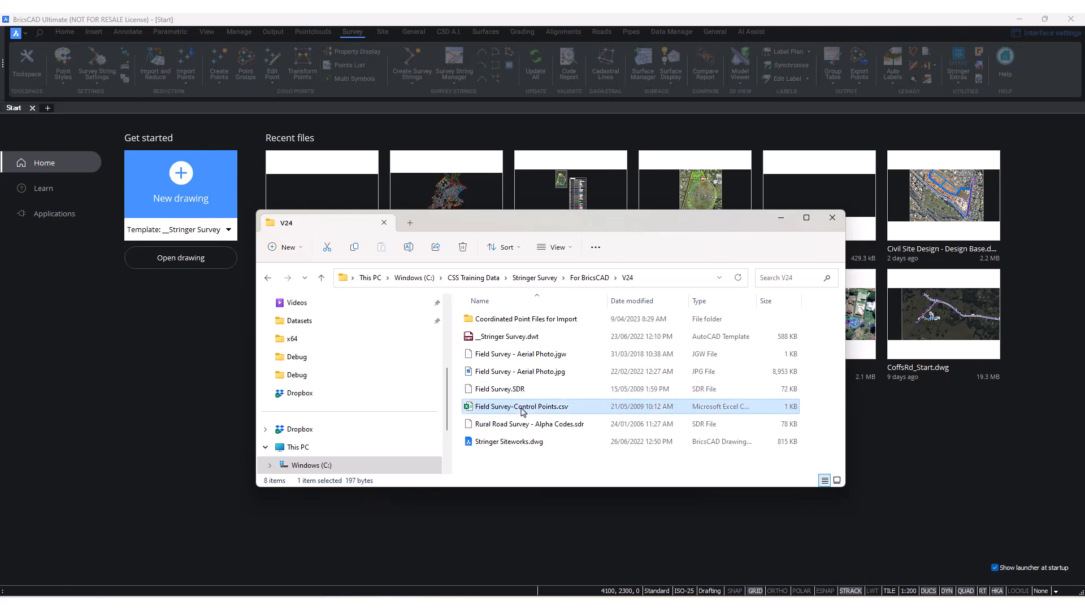
double_click(530, 411)
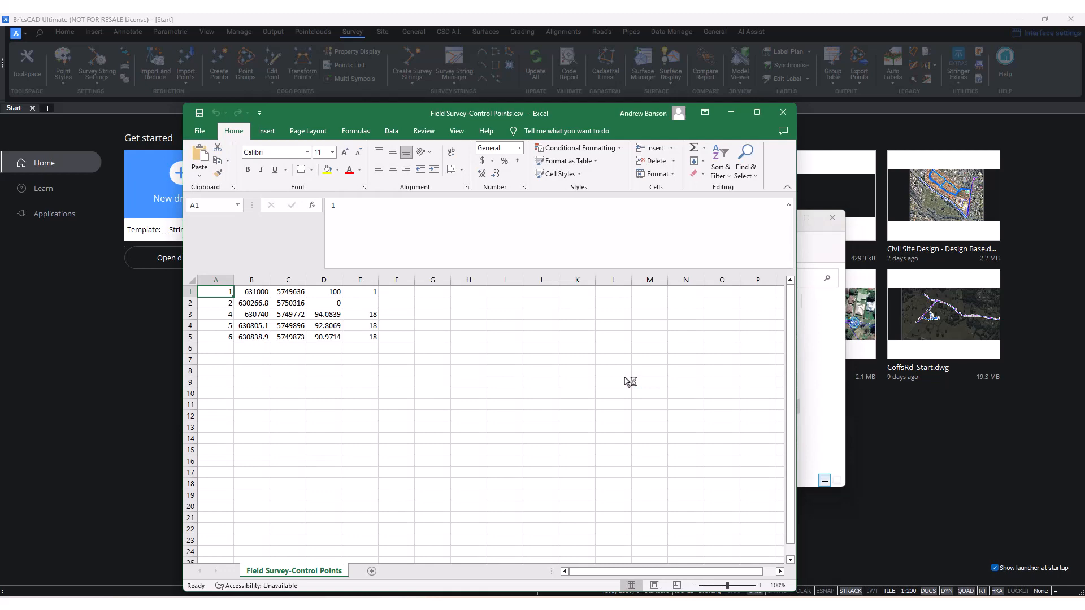
left_click_drag(412, 112, 598, 127)
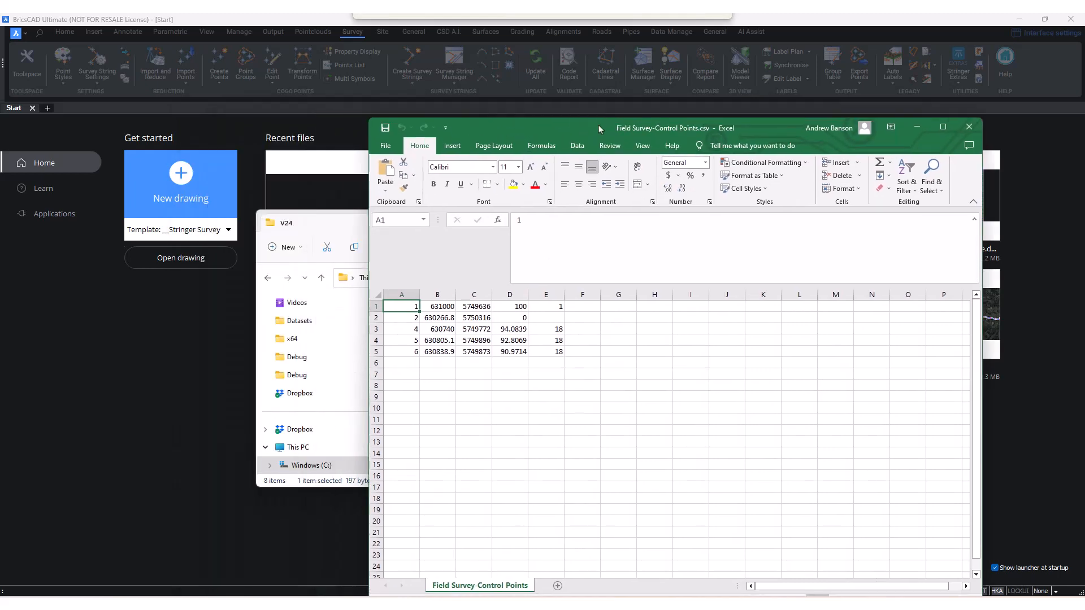
left_click(730, 531)
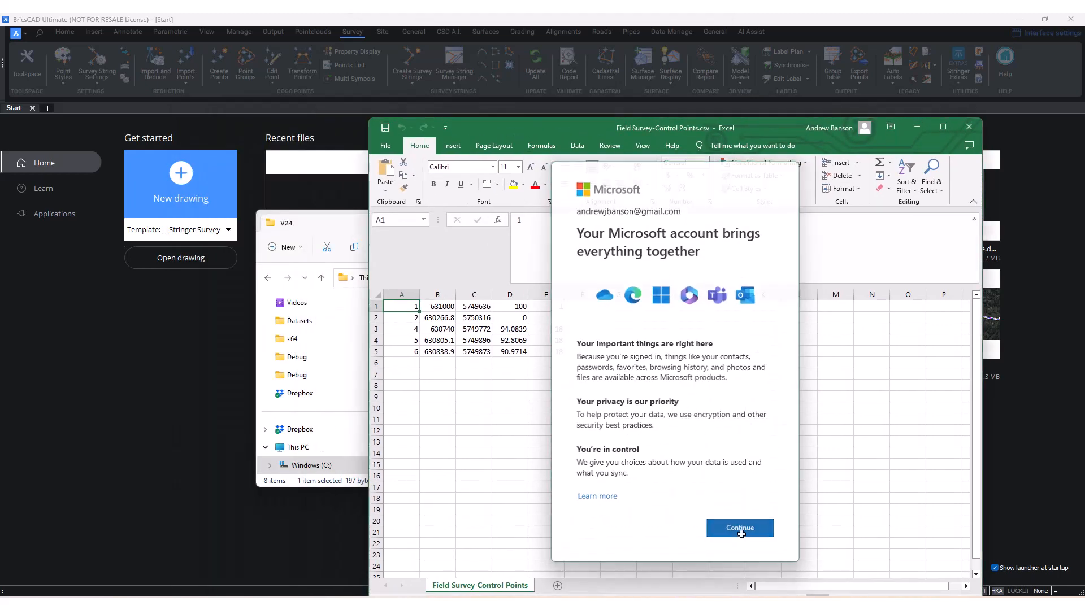
left_click_drag(420, 300, 543, 295)
- Examine the control points' coordinates and point numbers in the spreadsheet, and close it
left_click(476, 308)
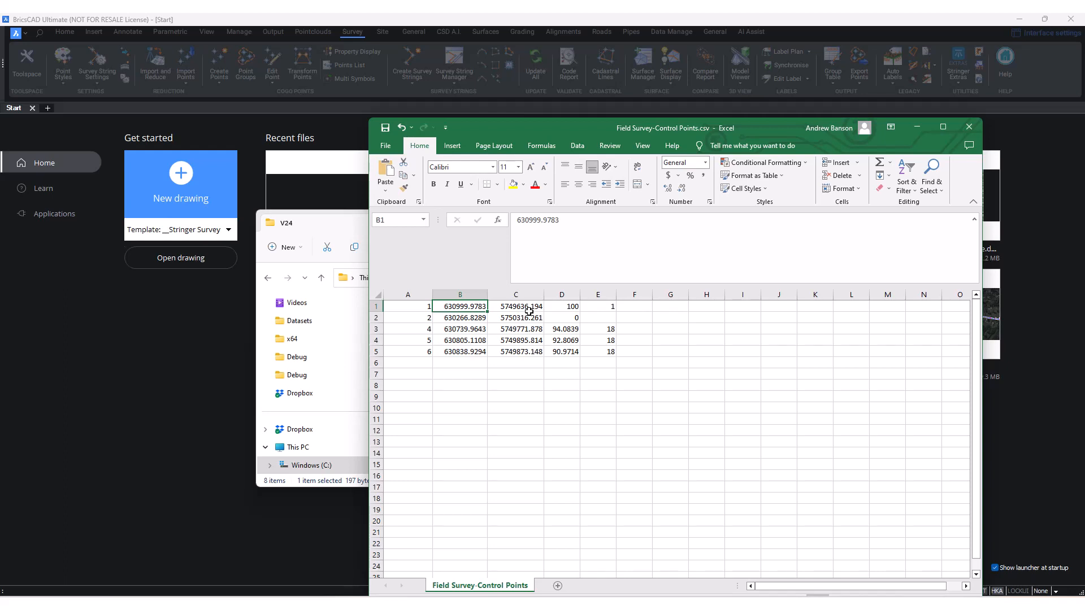
left_click(473, 328)
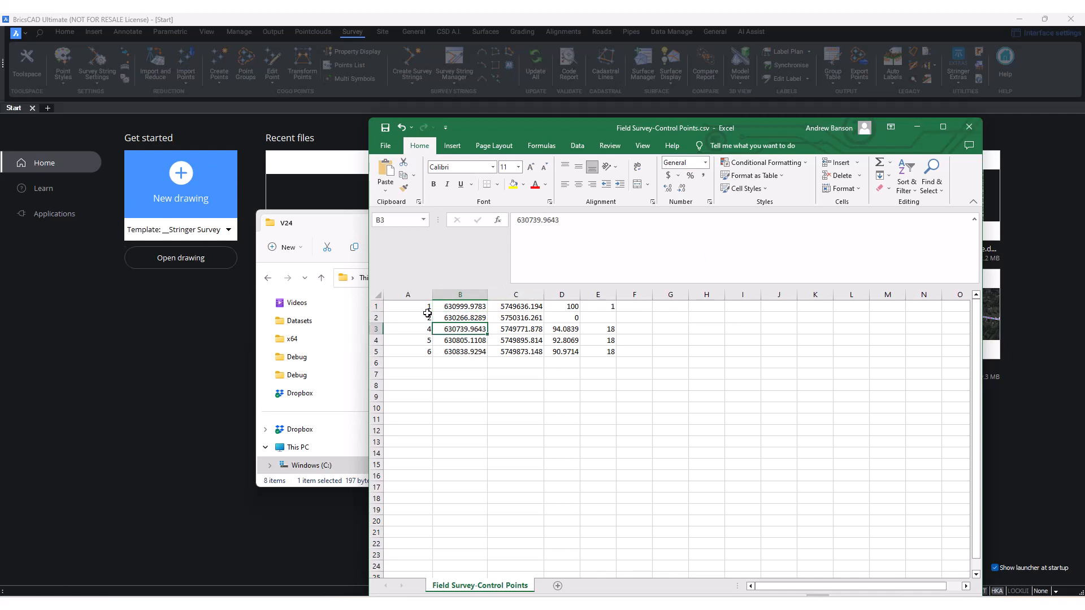
left_click_drag(429, 309, 431, 349)
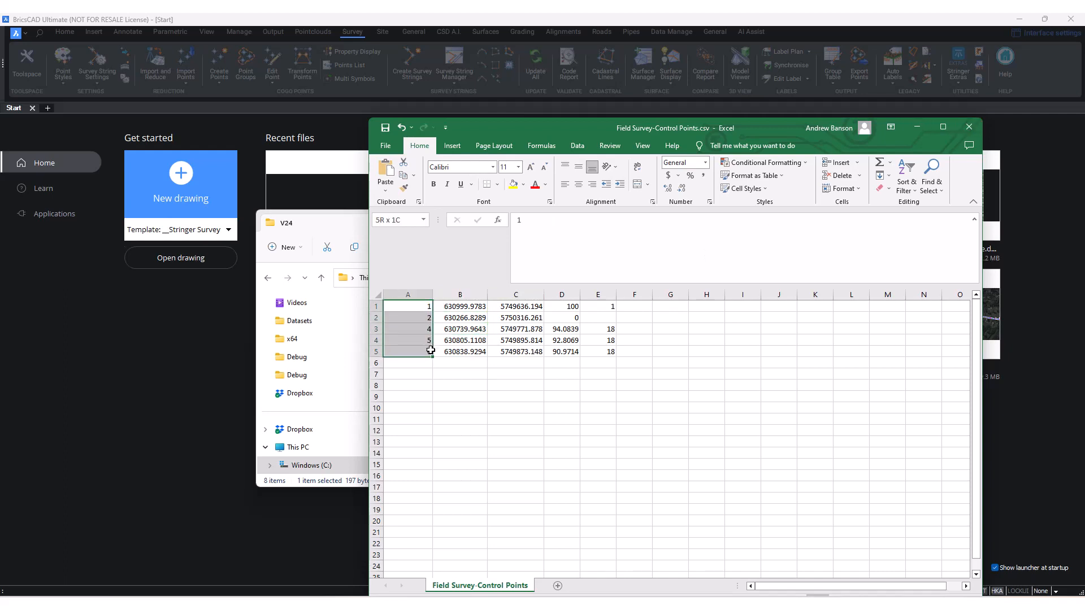
left_click(430, 351)
left_click_drag(425, 307, 426, 348)
left_click(968, 130)
- Review Rural Road Survey - Alpha Codes.sdr, Stringer Siteworks.dwg and the __Stringer Survey.dwt template in the V24 folder
left_click(558, 327)
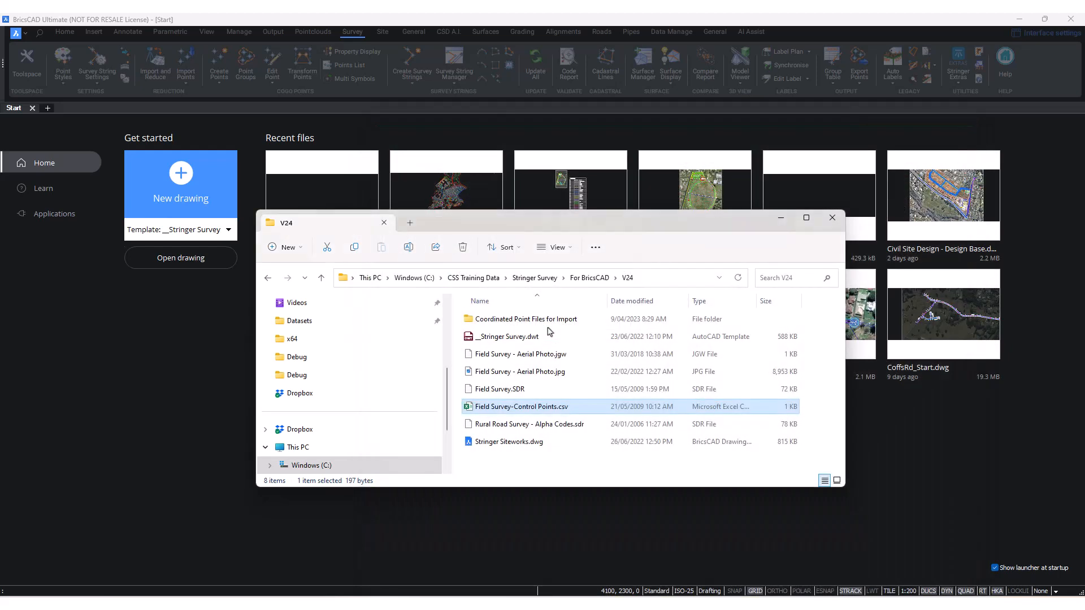
left_click(514, 425)
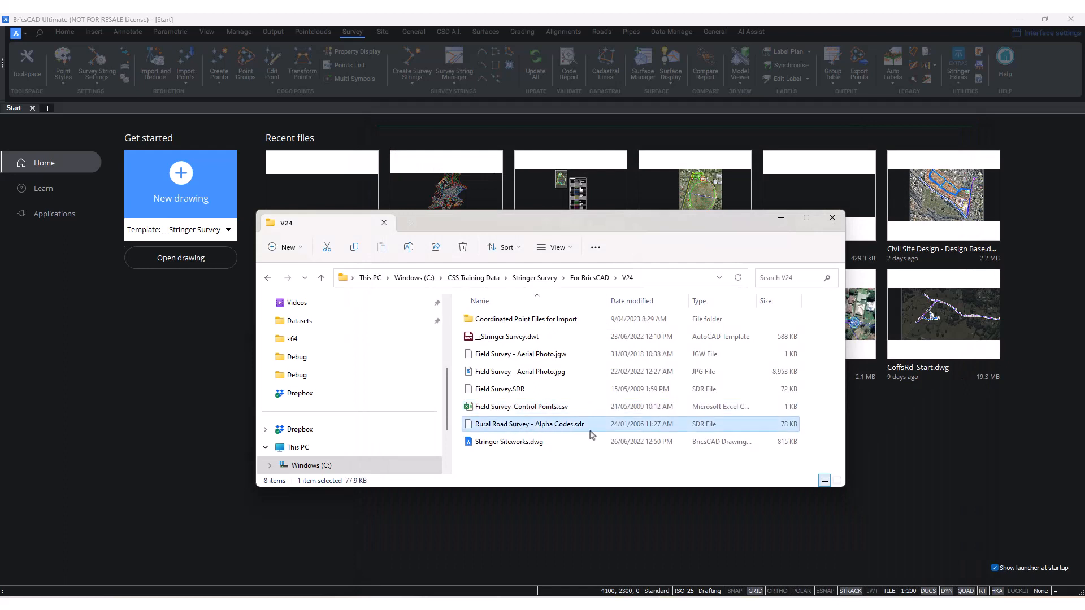
left_click(538, 430)
left_click(524, 446)
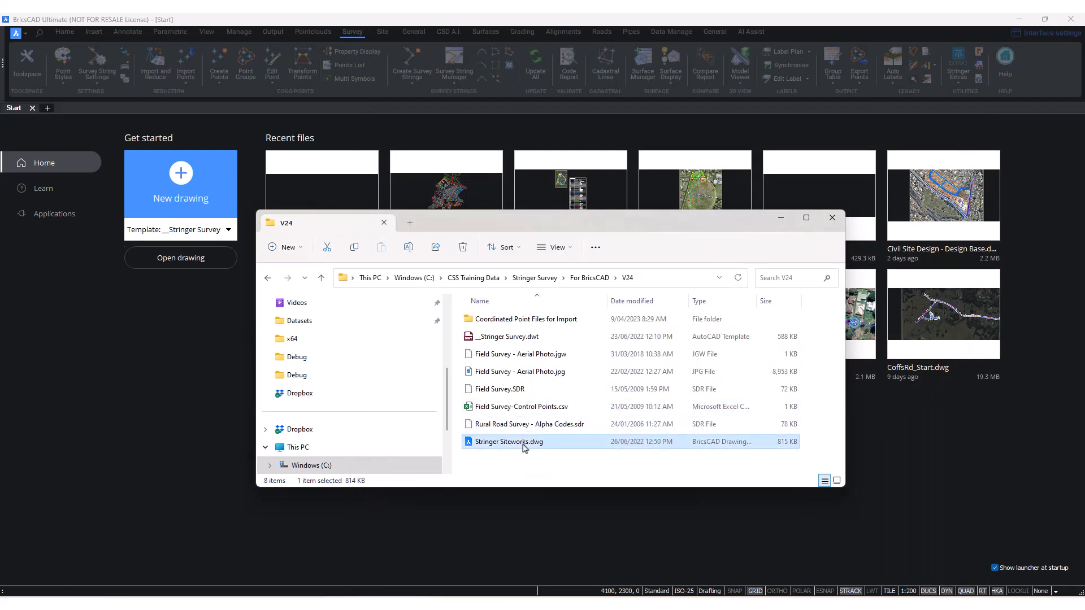
left_click(508, 460)
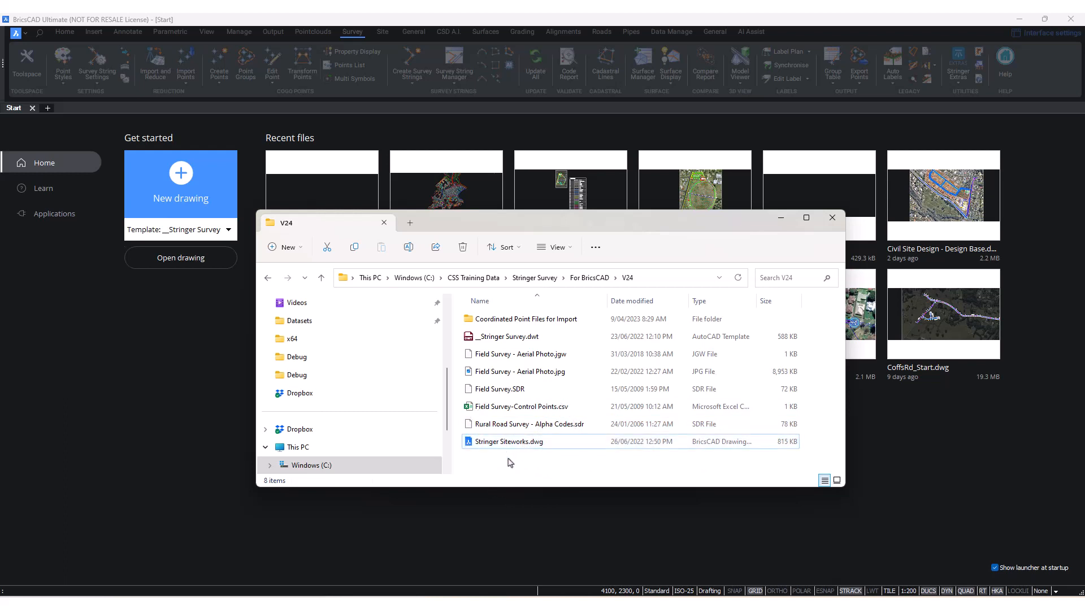
left_click(518, 343)
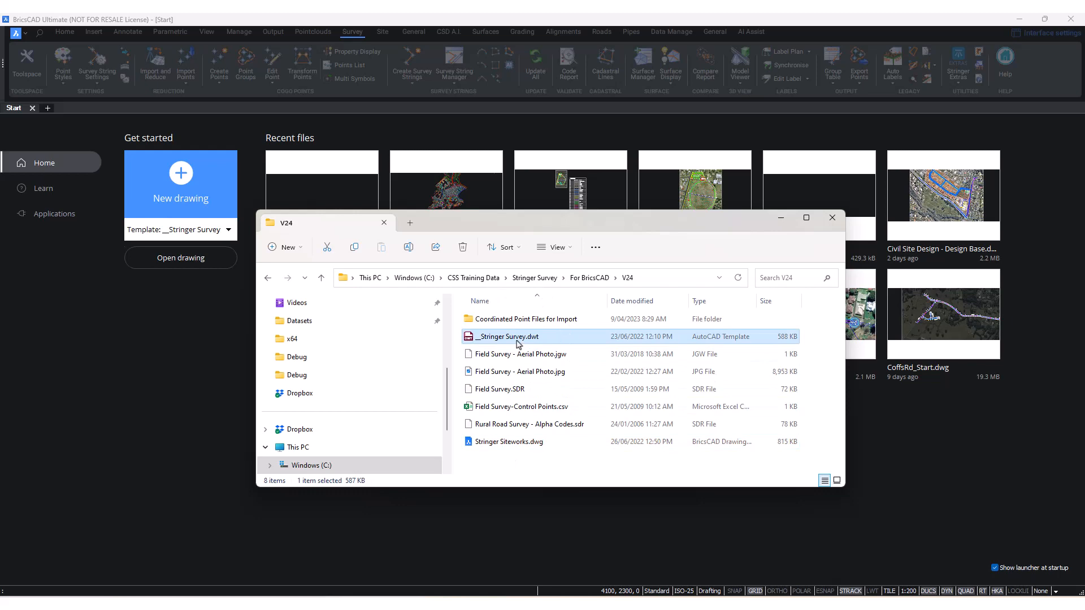
- Switch to BricsCAD, create a new drawing from the __Stringer Survey template and save it as FootyOval in the FootyOval folder
left_click(215, 395)
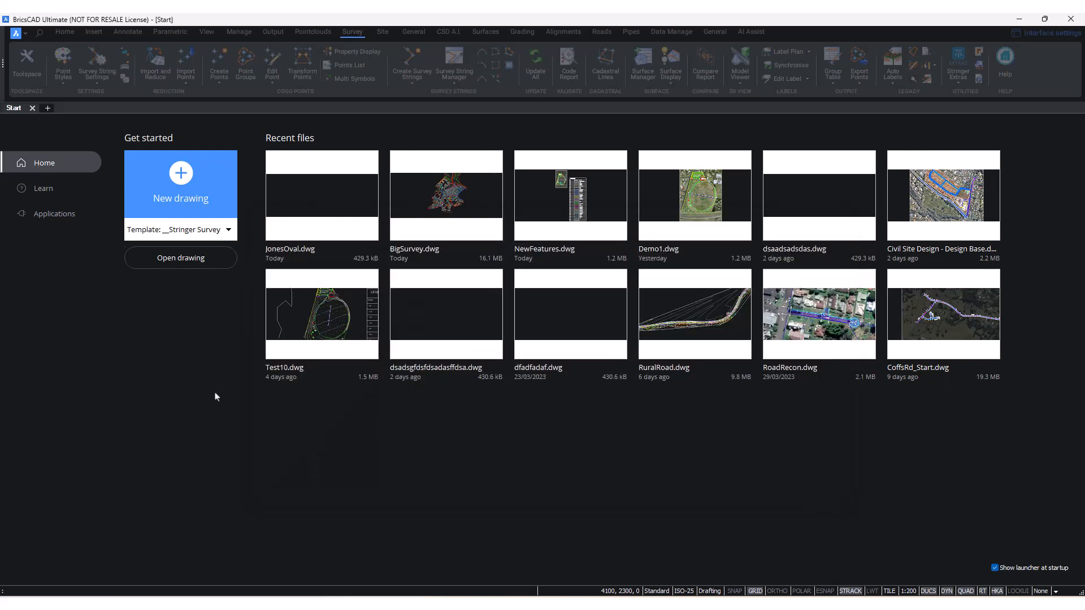
left_click(192, 196)
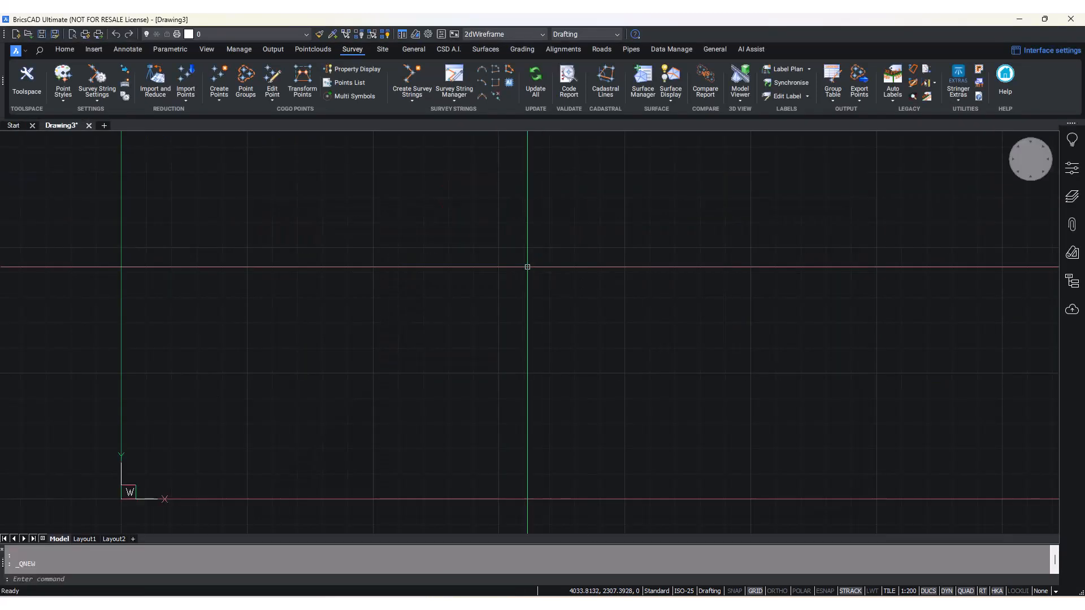
left_click(54, 34)
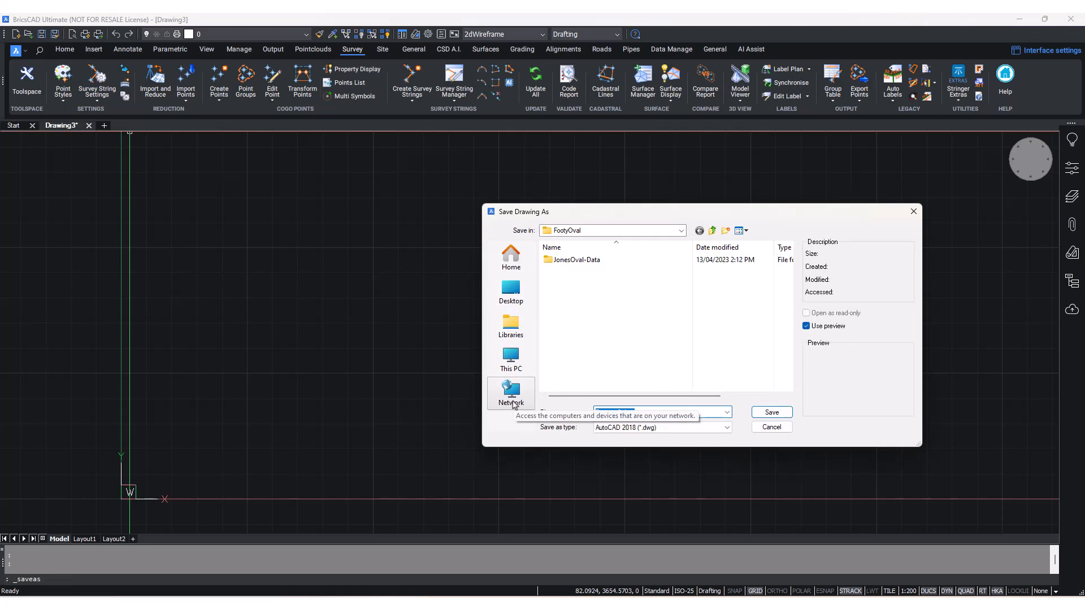
type("FootyOval")
left_click(771, 413)
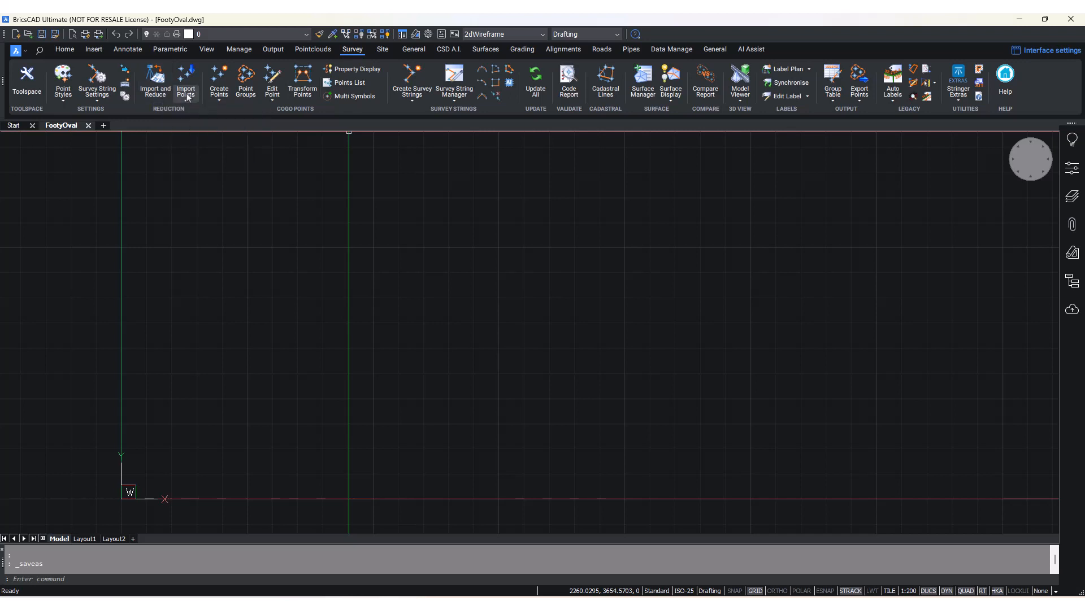
left_click(219, 97)
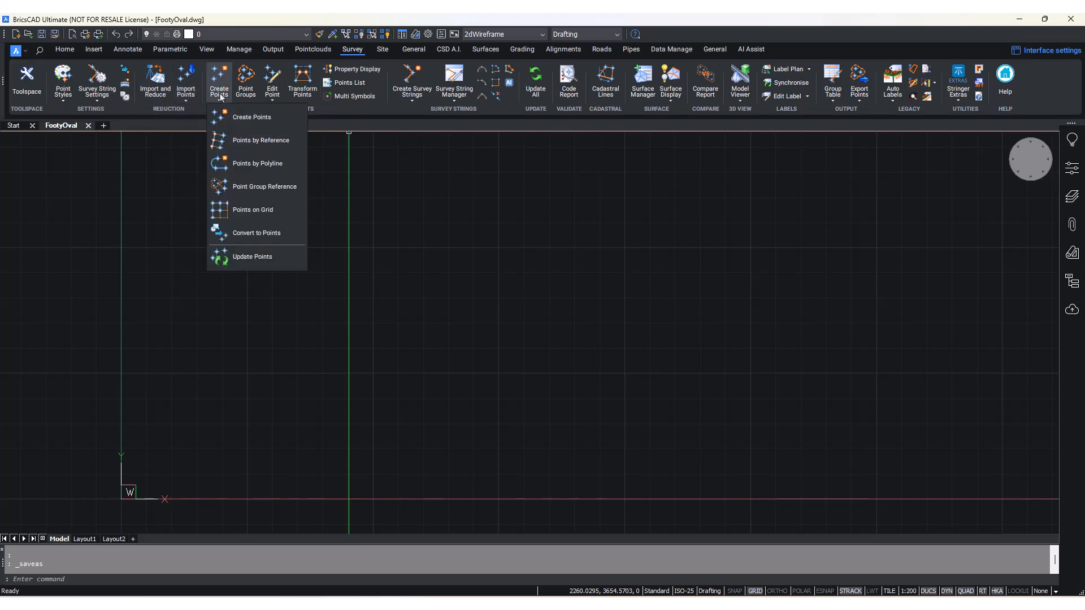
left_click(221, 97)
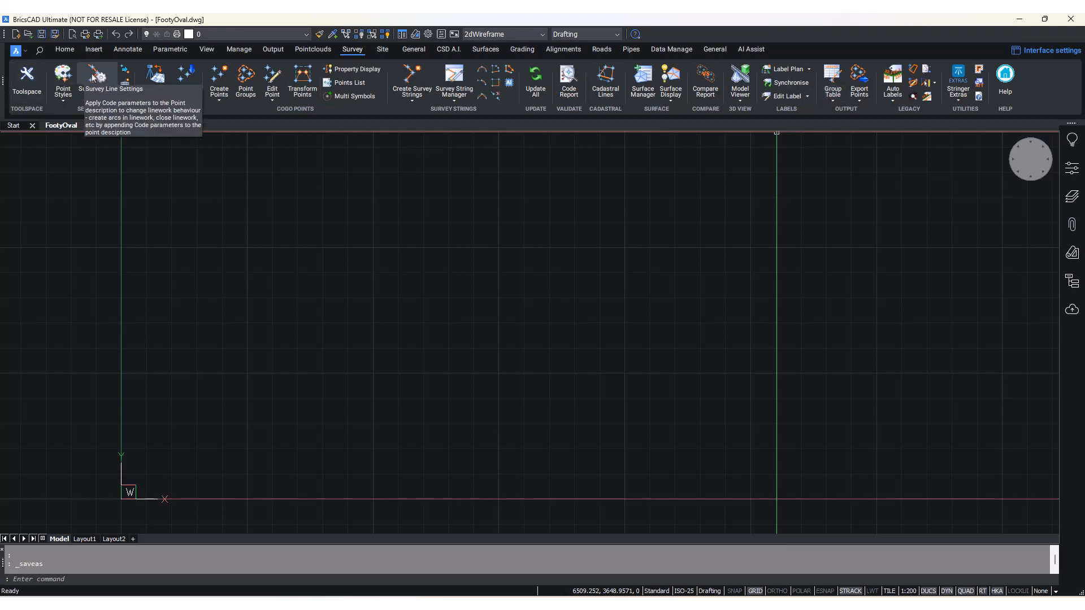
middle_click_drag(449, 243, 457, 250)
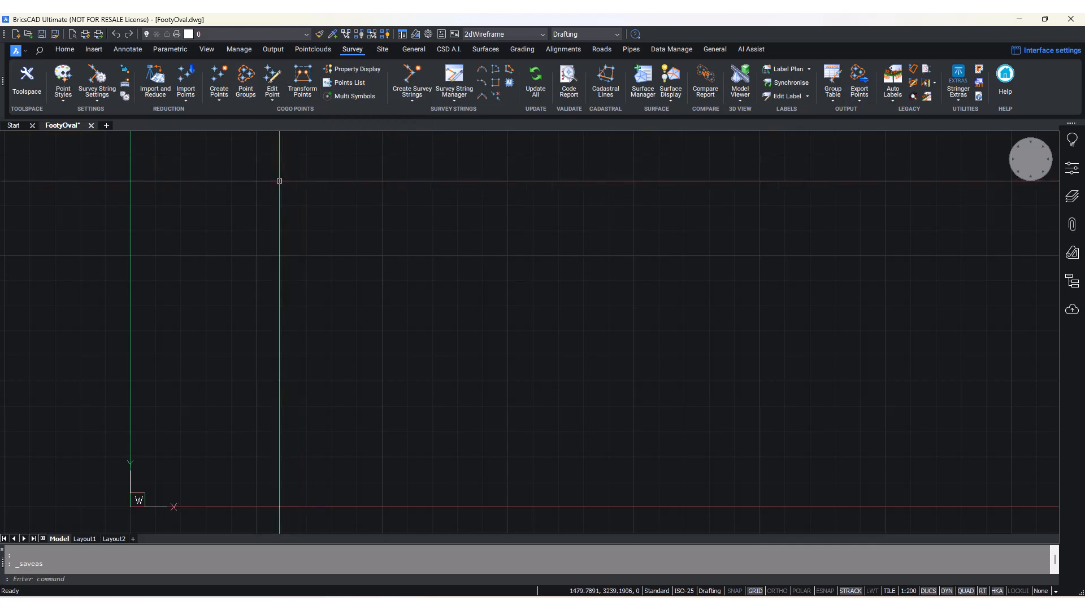
- Display the Stringer Topo toolspace and read the descriptions of its FootyOval and Profile Strings entries
left_click(26, 91)
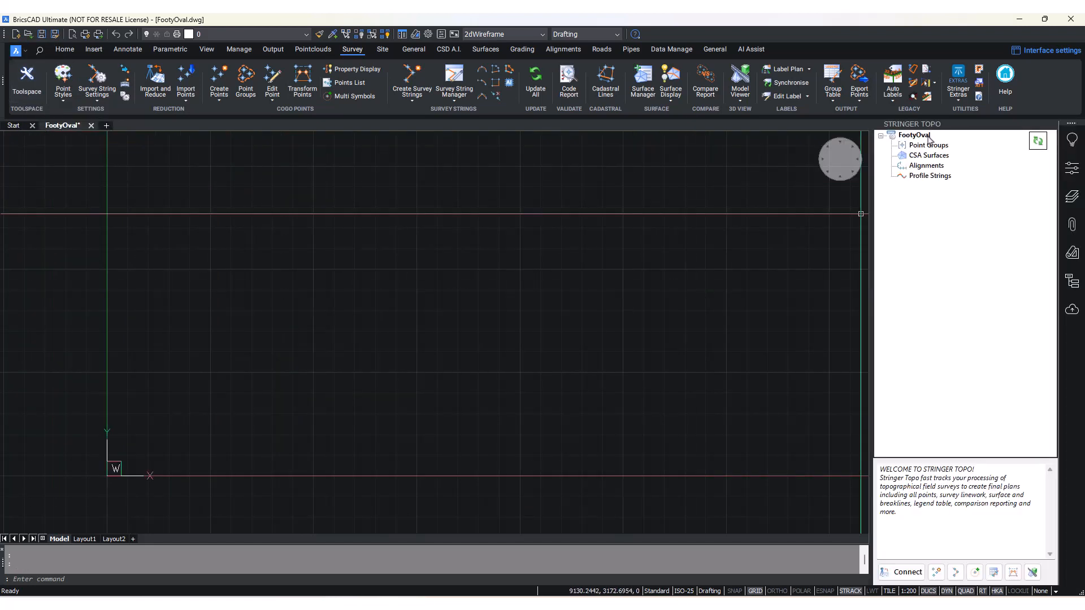
mouse_move(936, 135)
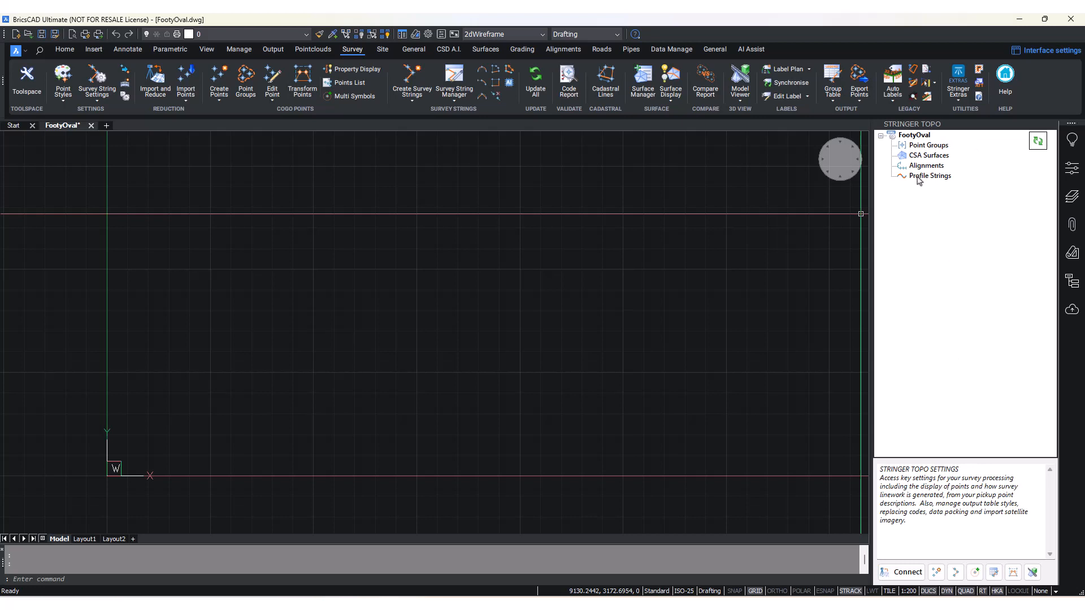
mouse_move(926, 178)
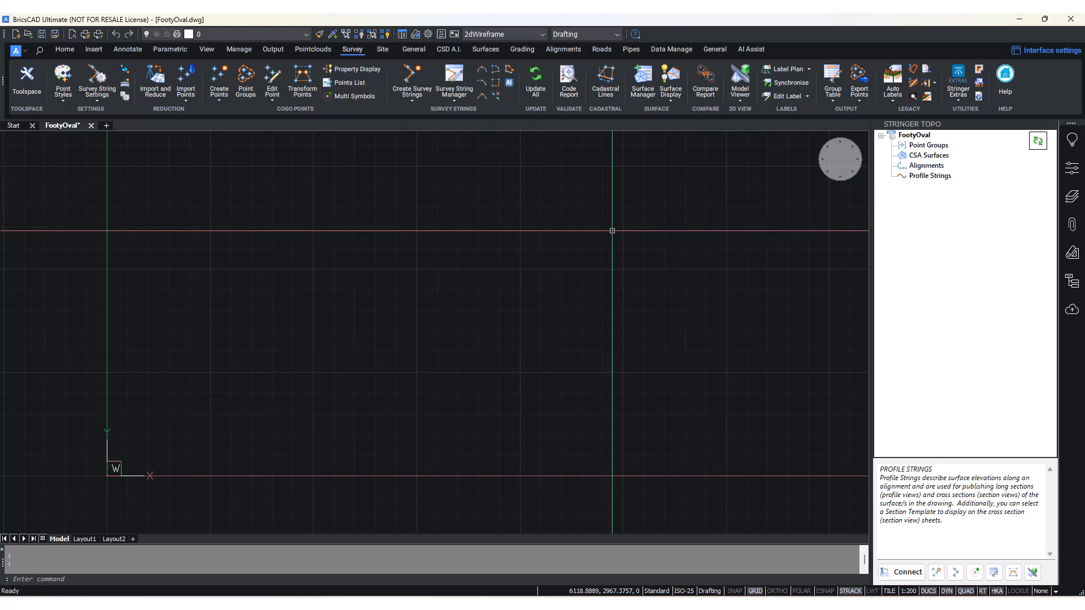
middle_click_drag(618, 231, 628, 237)
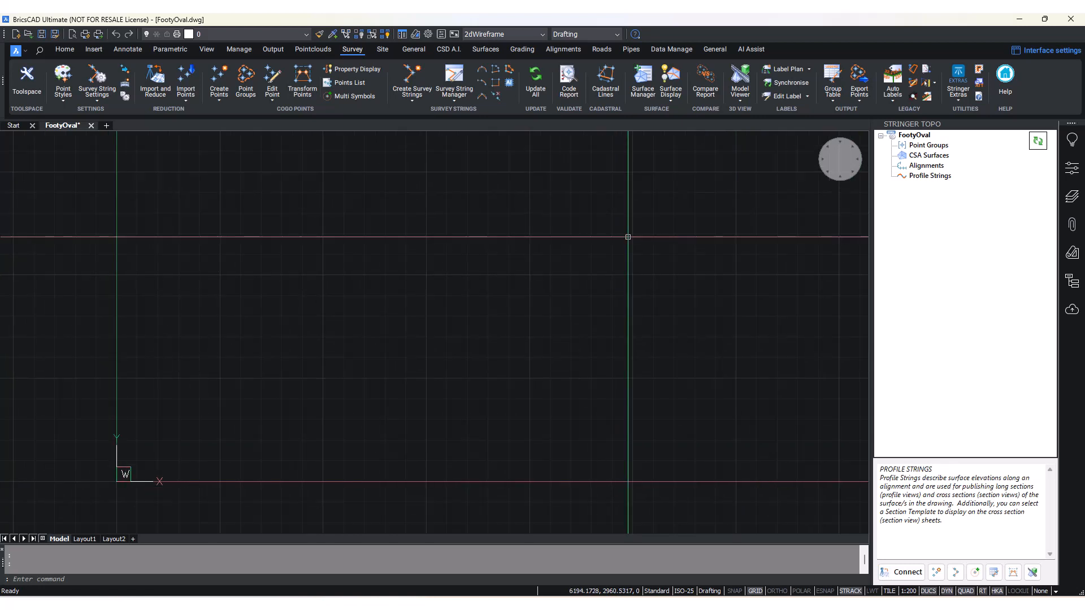
- Examine the commands for the toolspace's FootyOval, Point Groups, CSA Surfaces and Alignments entries in clean-screen view, and restore the normal interface
key("ctrl+0")
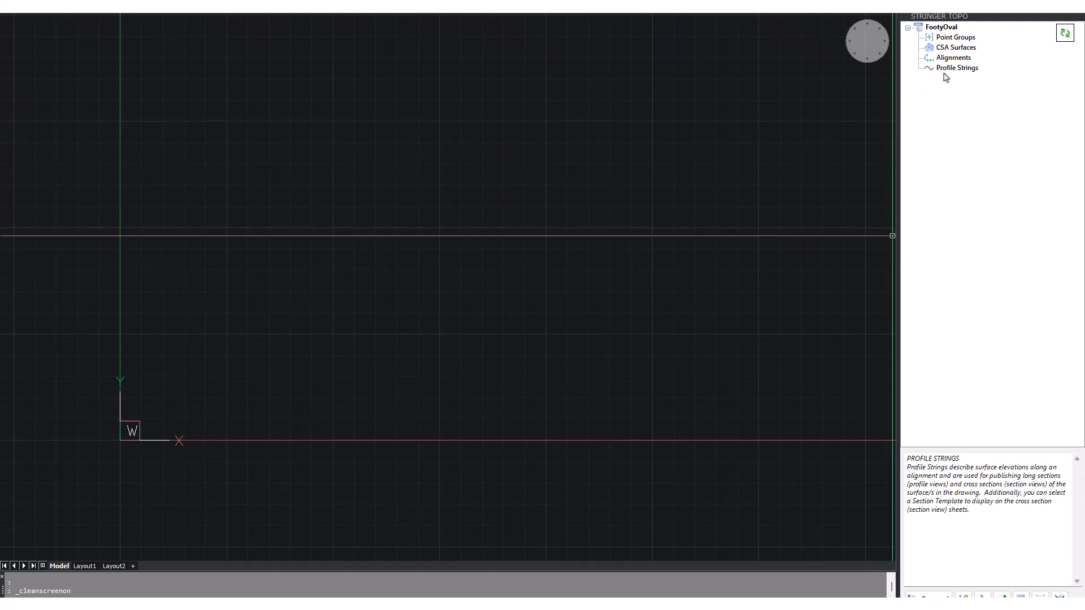
left_click(942, 50)
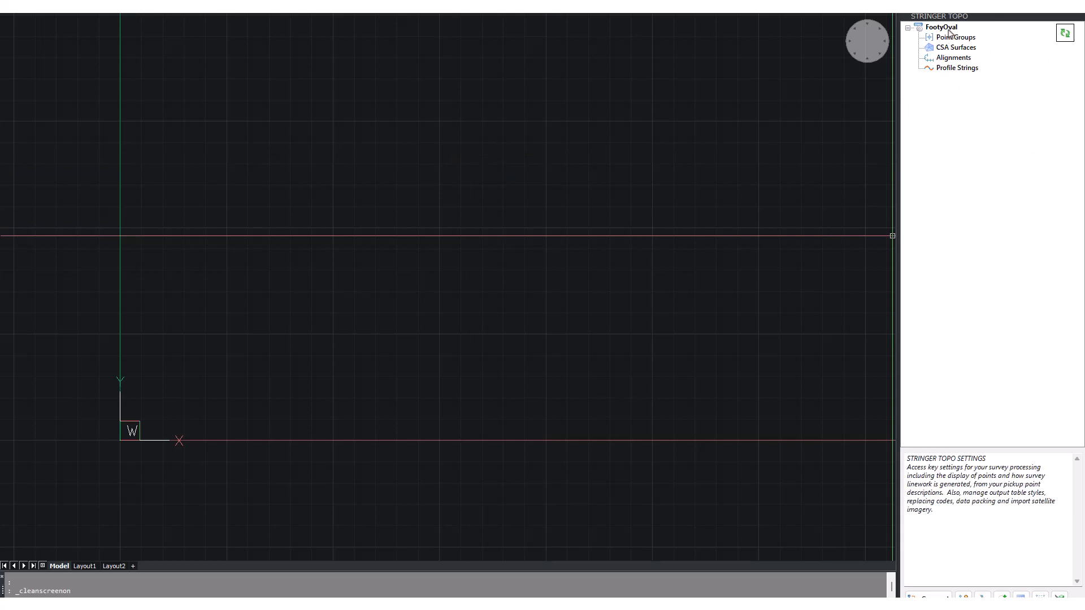
right_click(948, 31)
left_click(926, 90)
right_click(944, 39)
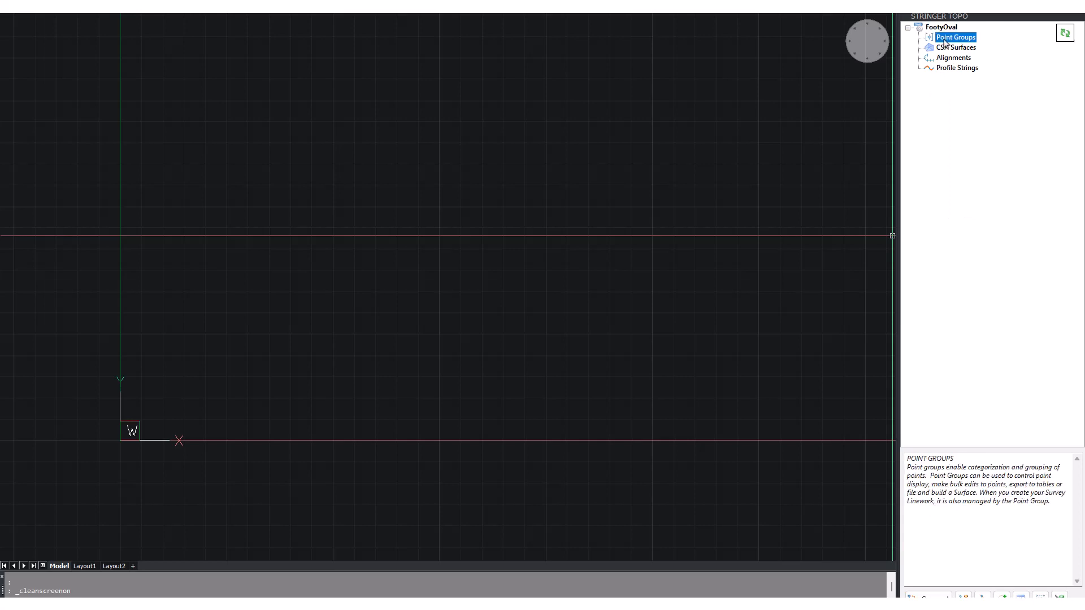
left_click(928, 93)
right_click(954, 48)
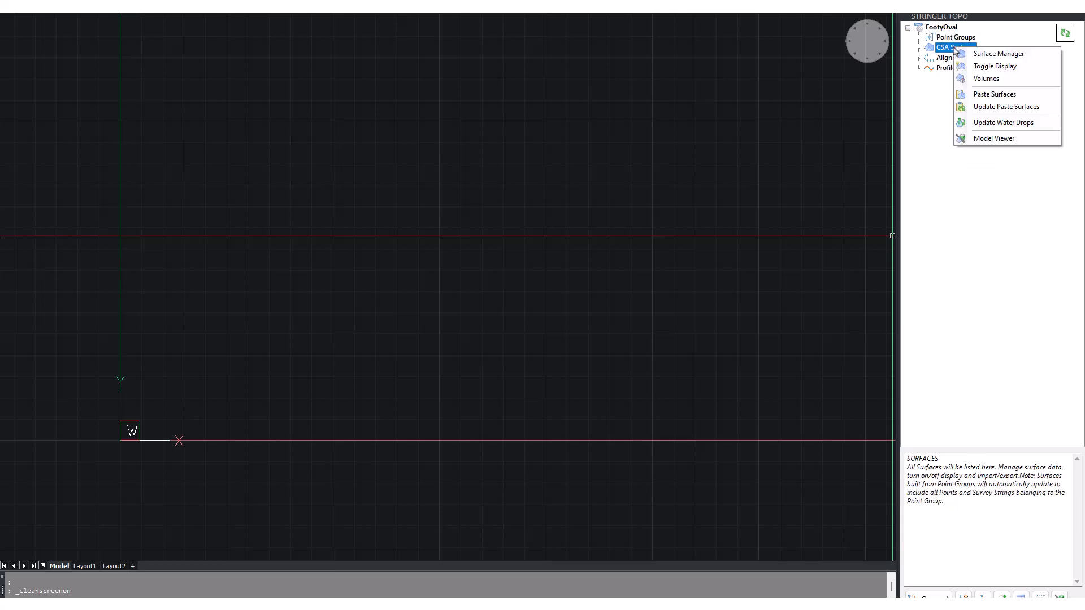
left_click(950, 58)
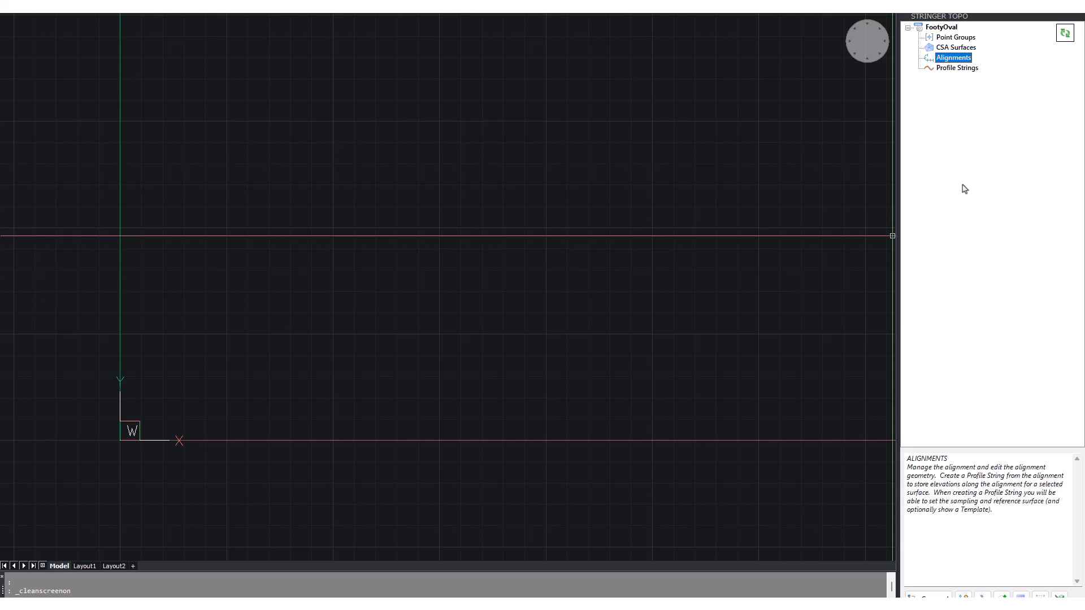
key("ctrl+0")
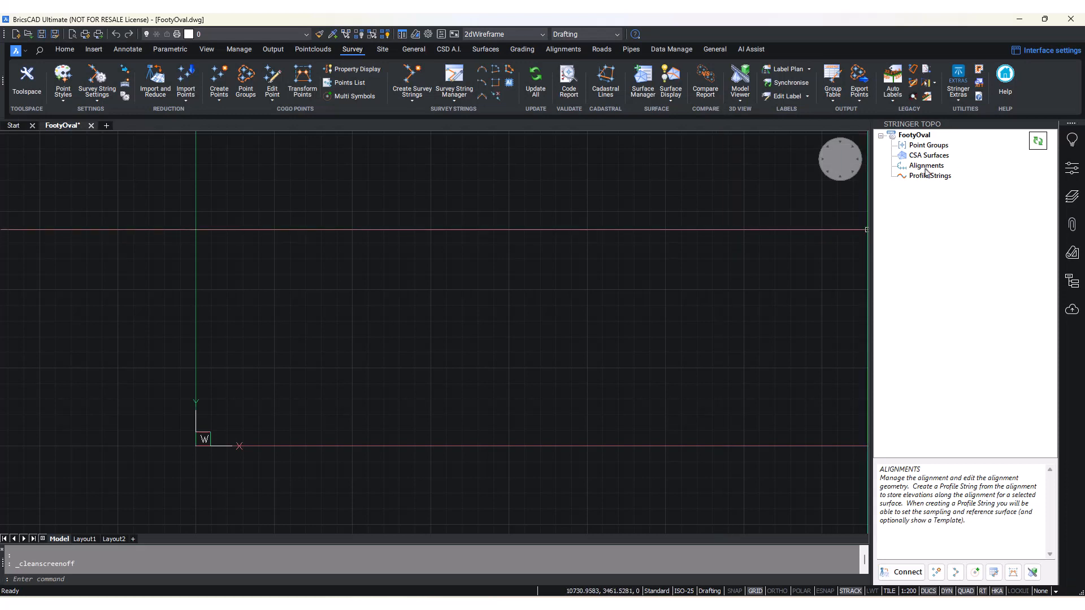
- Read the Stringer Topo toolspace descriptions for CSA Surfaces and Alignments, and display the Home commands
left_click(941, 158)
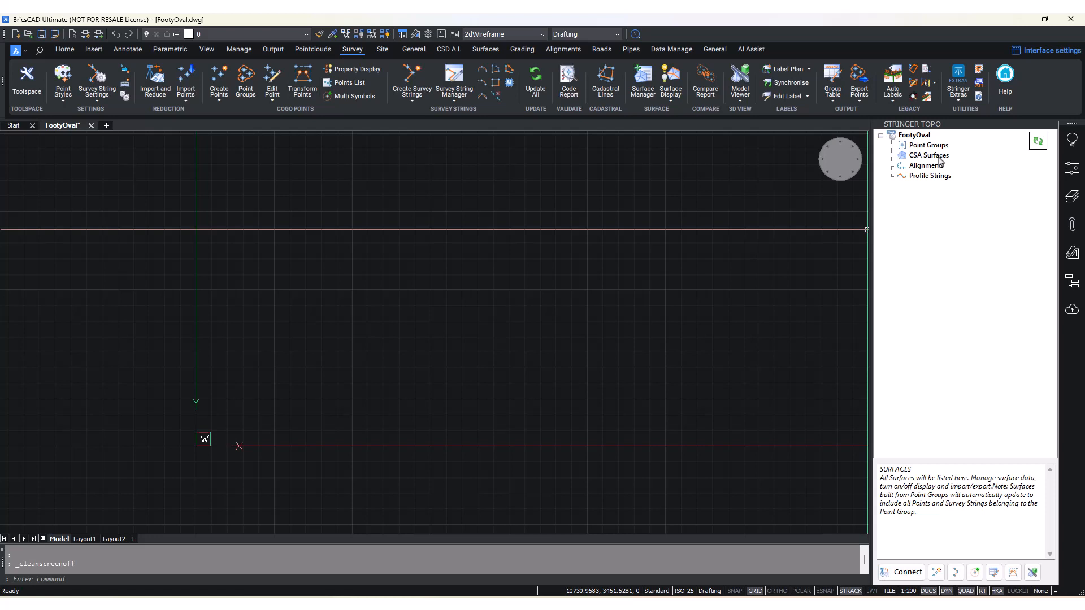
left_click(930, 168)
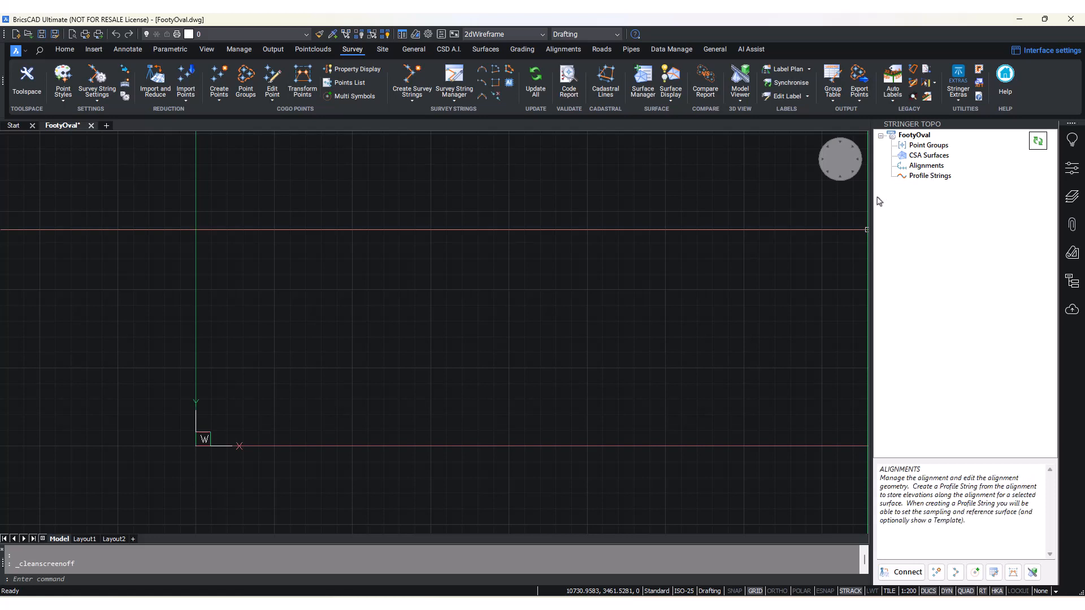
left_click(68, 53)
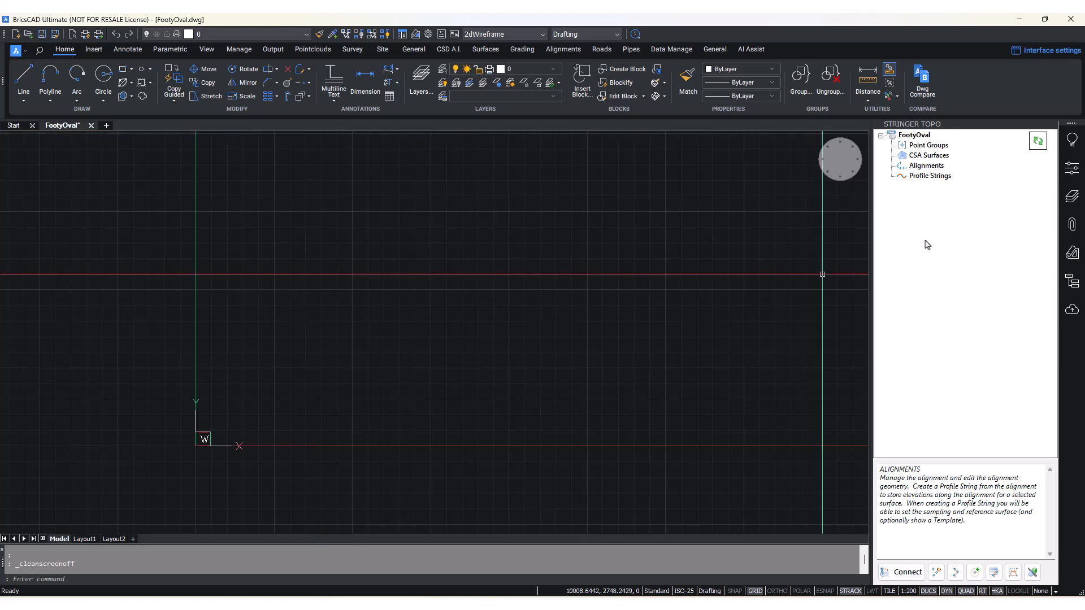
middle_click_drag(671, 298, 682, 302)
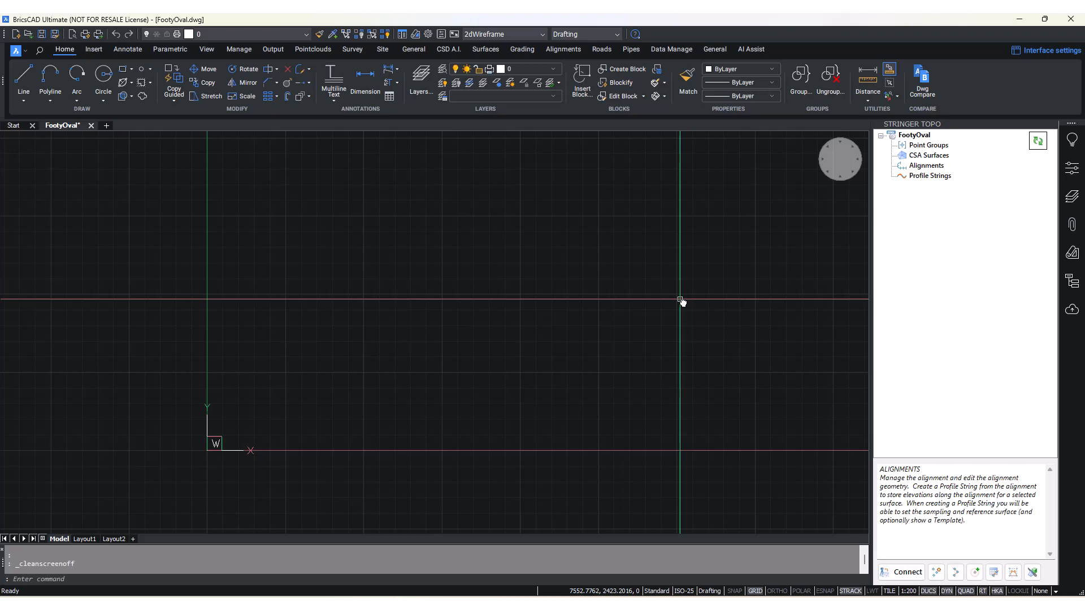
- Review the FootyOval string defaults for the alpha and numeric code sets, point styles and string sets, and accept them
left_click(920, 136)
right_click(919, 137)
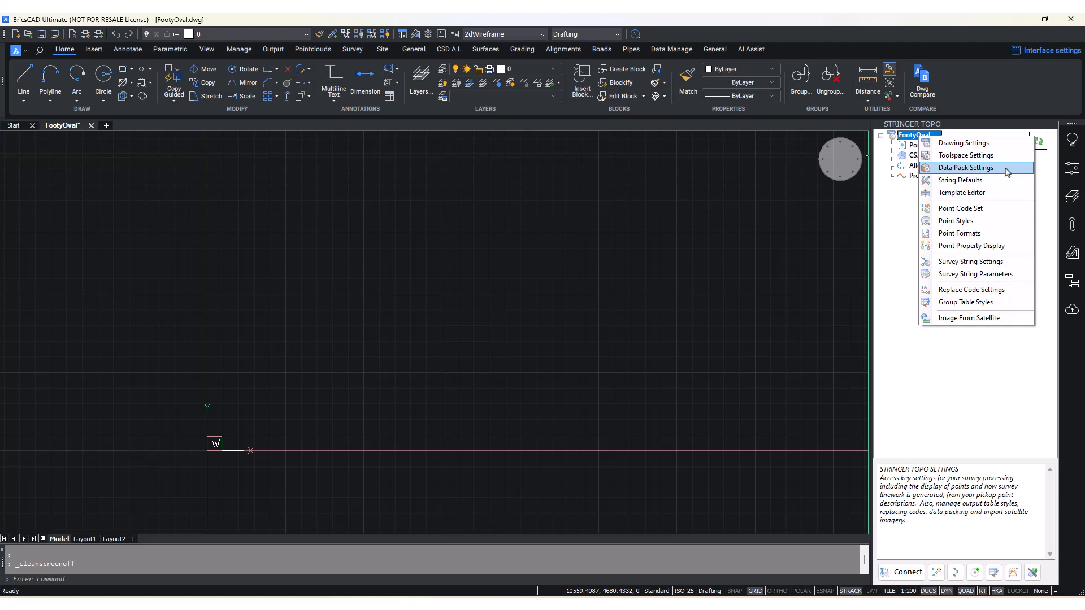
left_click(978, 182)
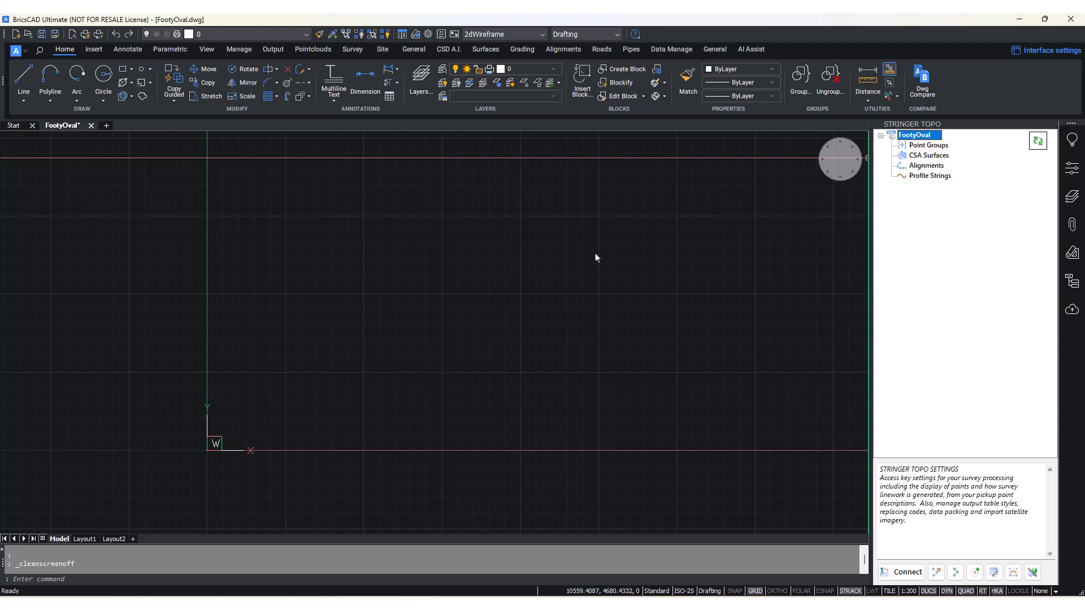
left_click_drag(604, 204, 616, 198)
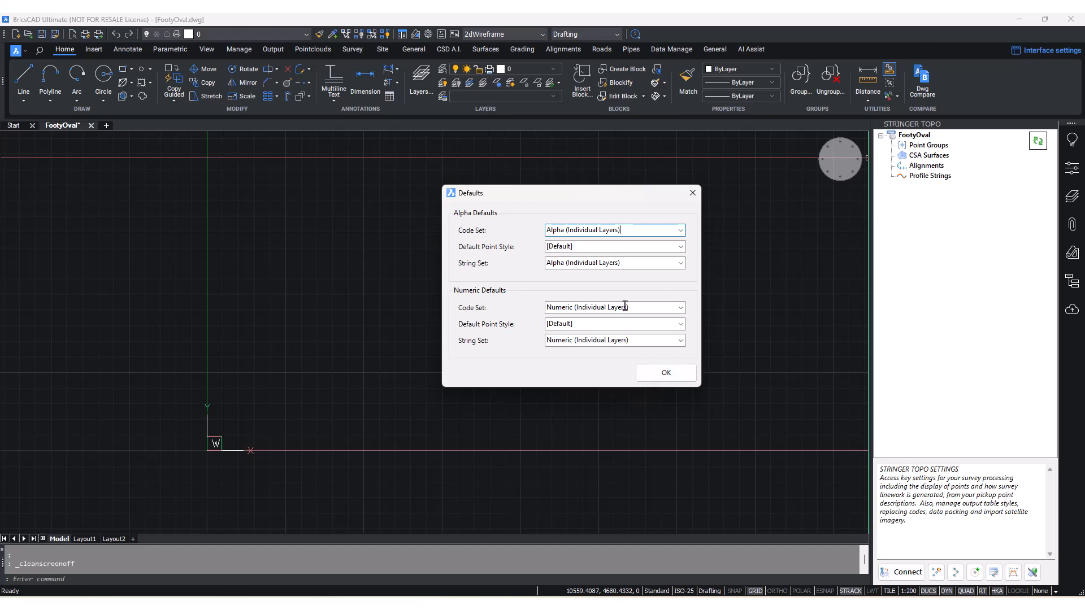
left_click(687, 376)
- Open the Template Editor for FootyOval and inspect the Local Kerb - Barrier-L template's cross-section preview
right_click(911, 136)
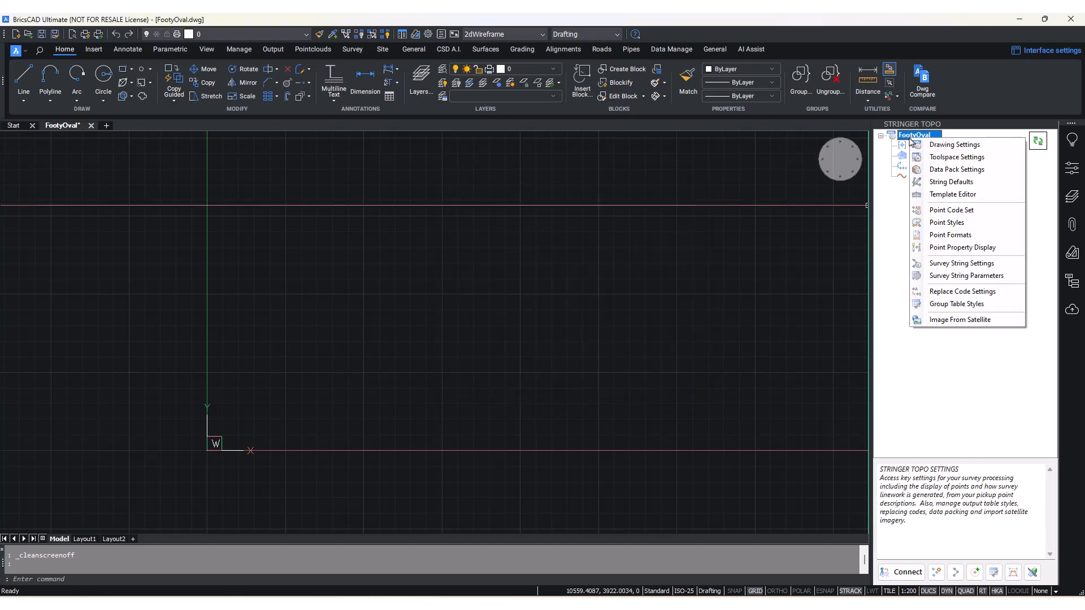
left_click(973, 196)
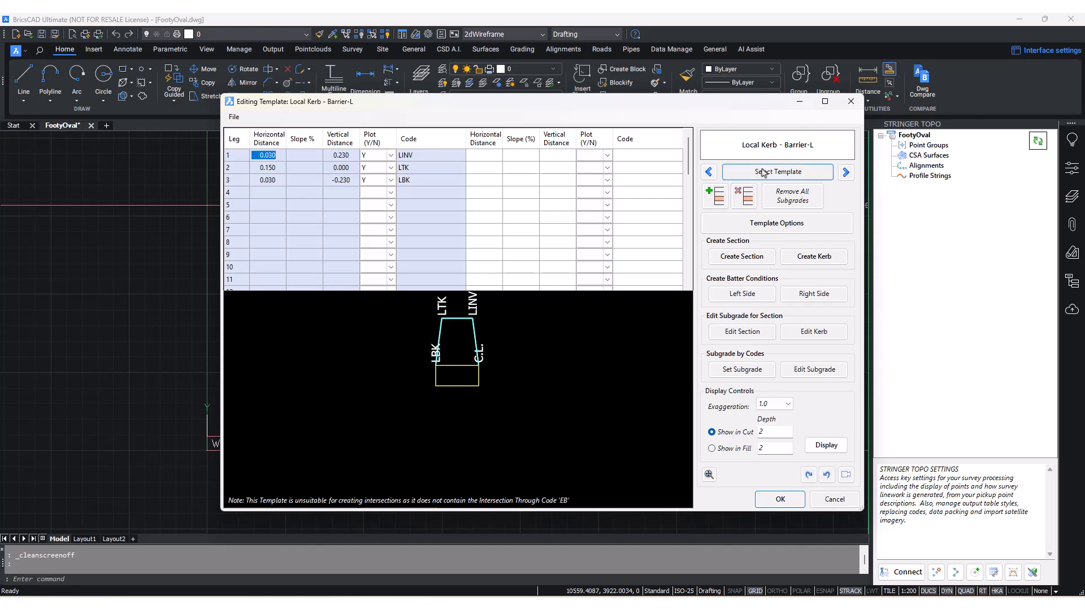
left_click_drag(516, 108, 535, 97)
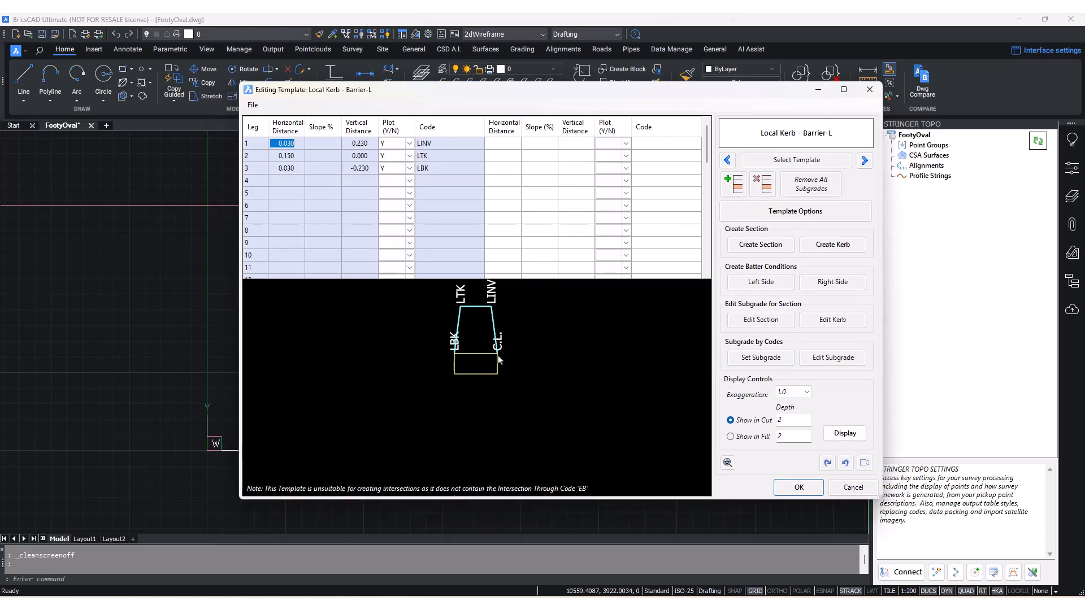
key("ctrl")
scroll(459, 316, "up", 1)
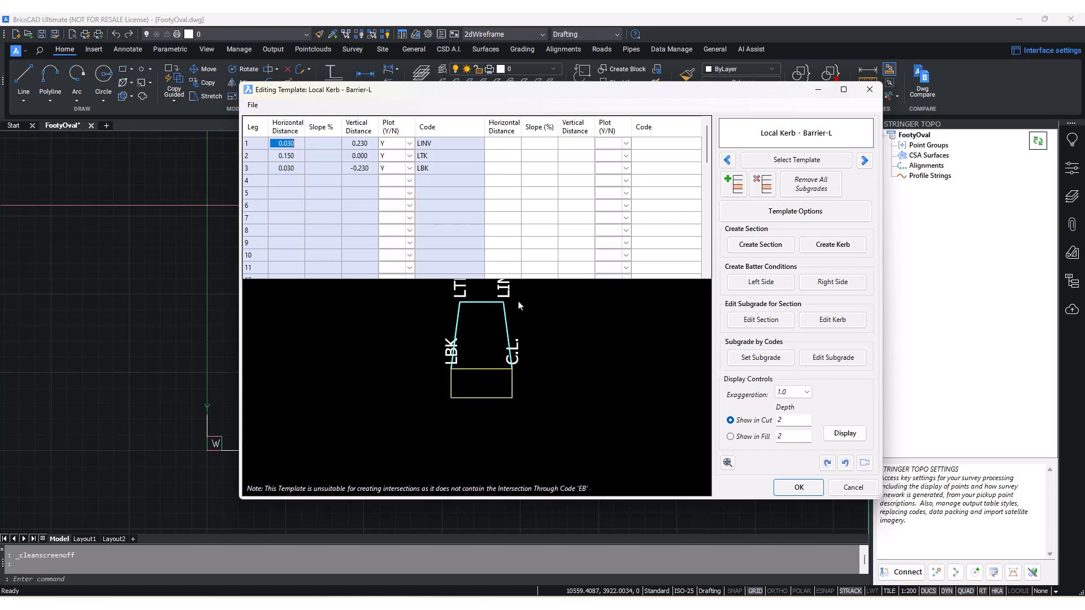
scroll(588, 358, "down", 1)
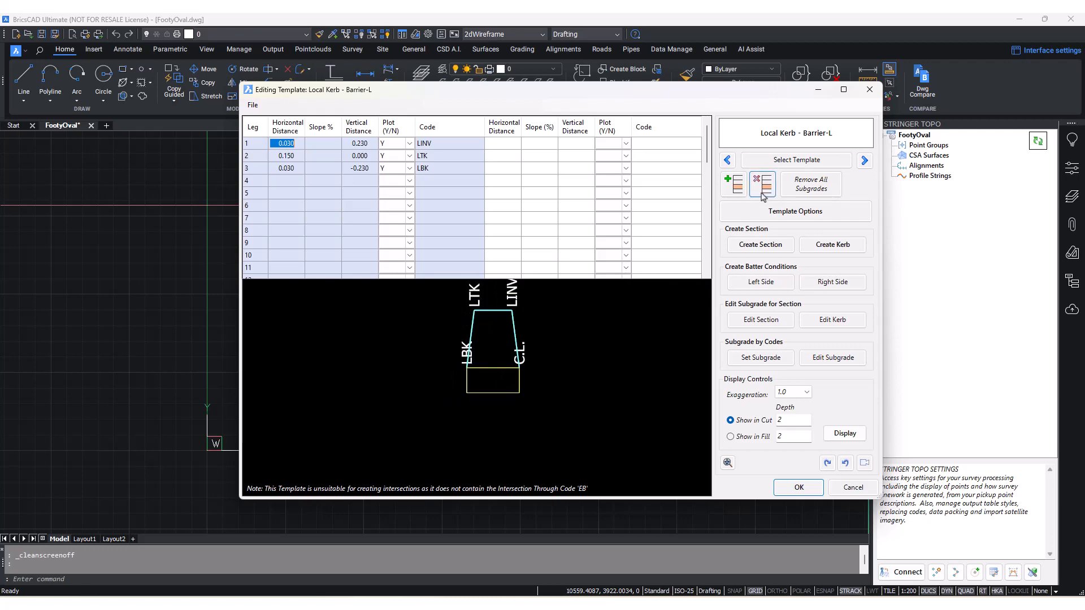
- Load the Local Kerb - Gutter Layback-L template into the Template Editor
left_click(791, 163)
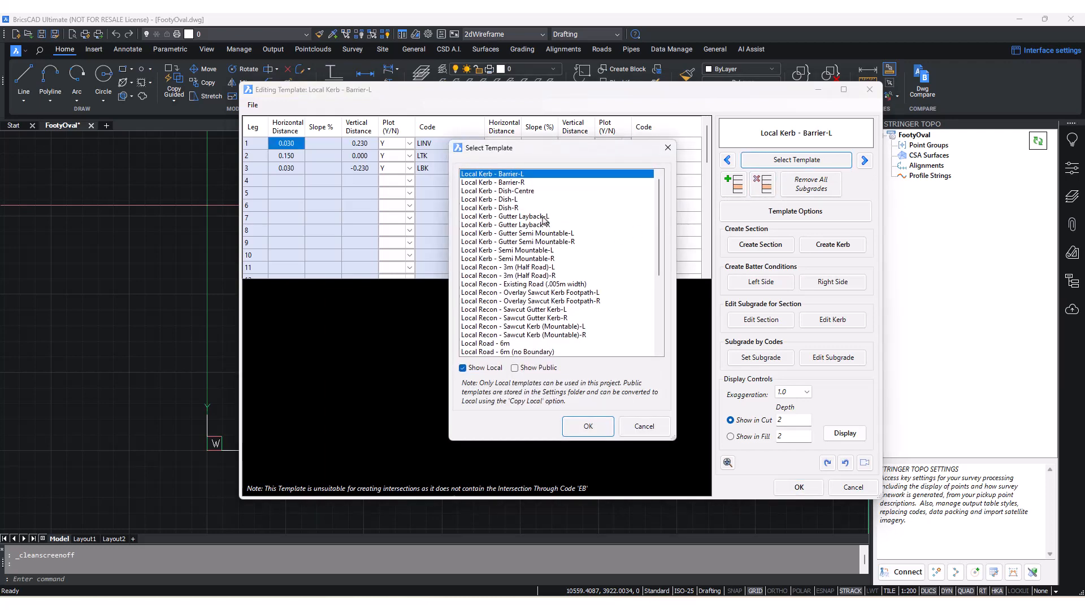
double_click(544, 215)
left_click(783, 160)
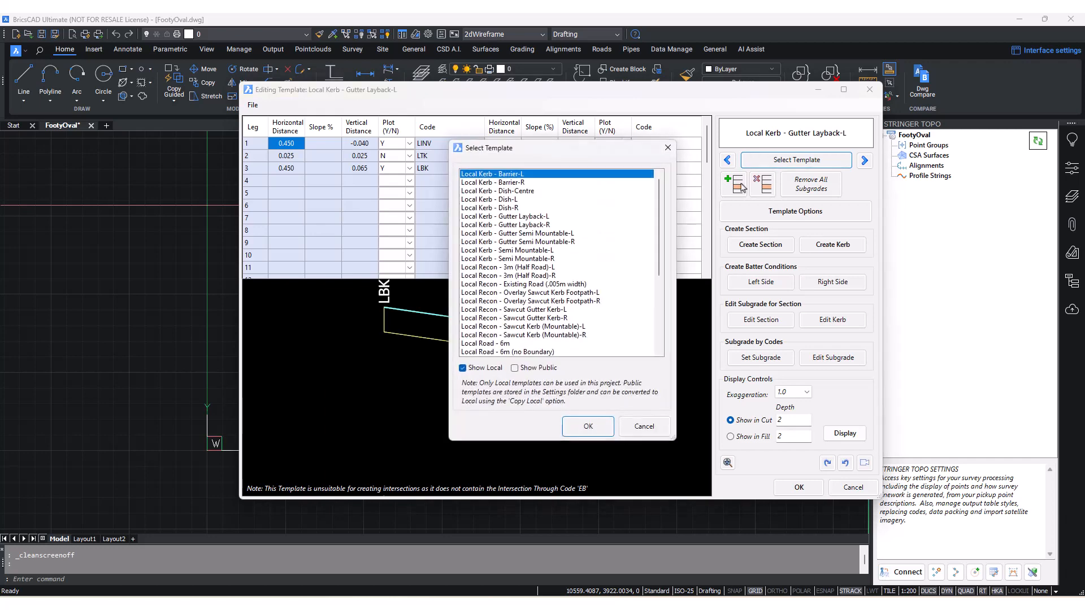
left_click(543, 234)
double_click(545, 217)
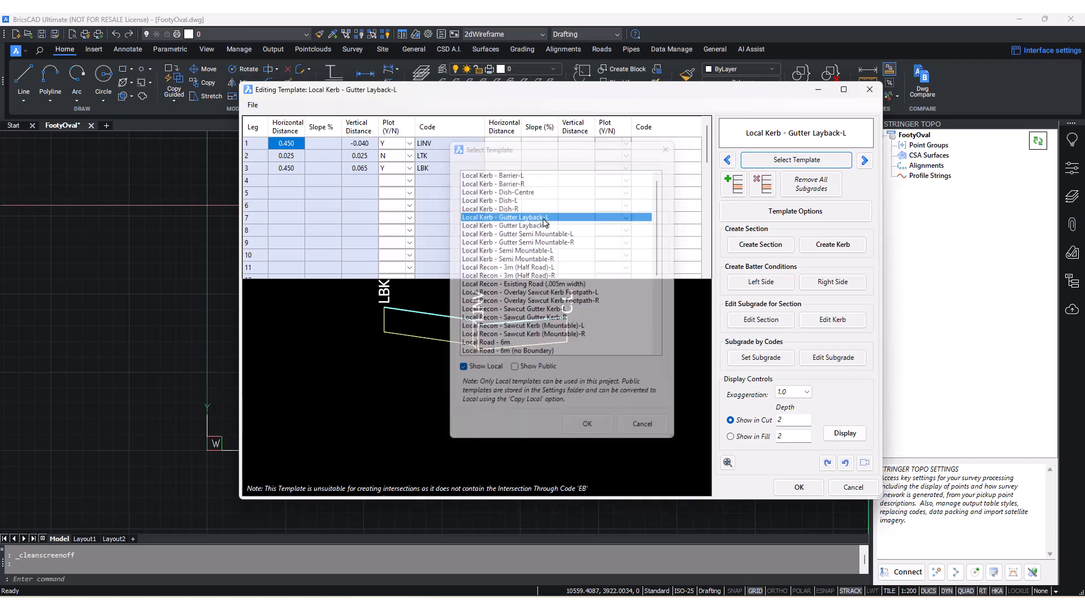
- Step through the following kerb templates to Local Kerb - Gutter Semi Mountable-L, inspect its profile and close the Template Editor
left_click(865, 163)
left_click(867, 165)
left_click(866, 166)
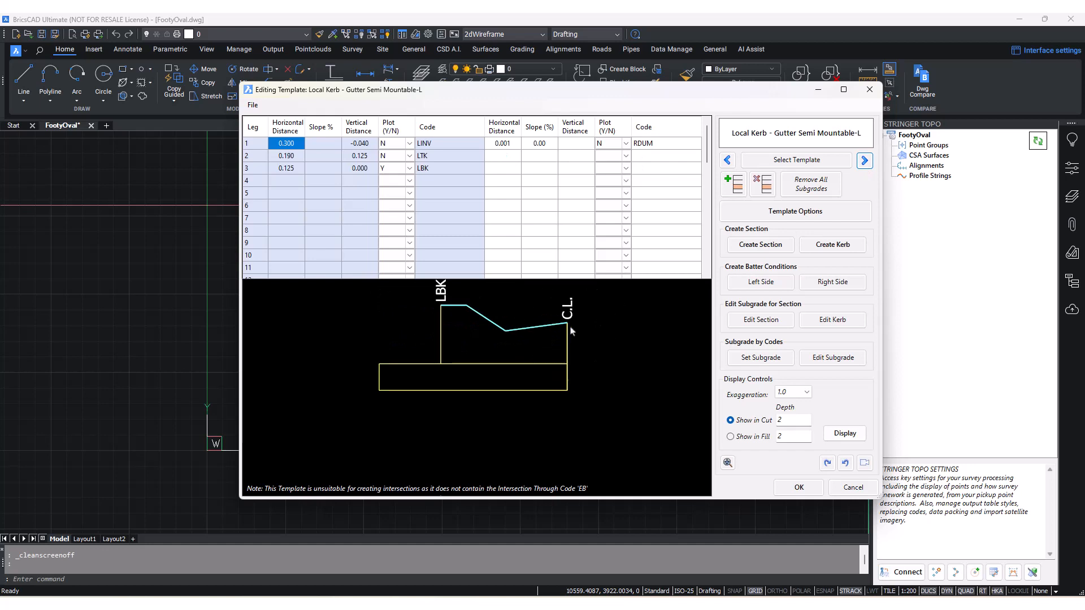
key("ctrl")
left_click(799, 489)
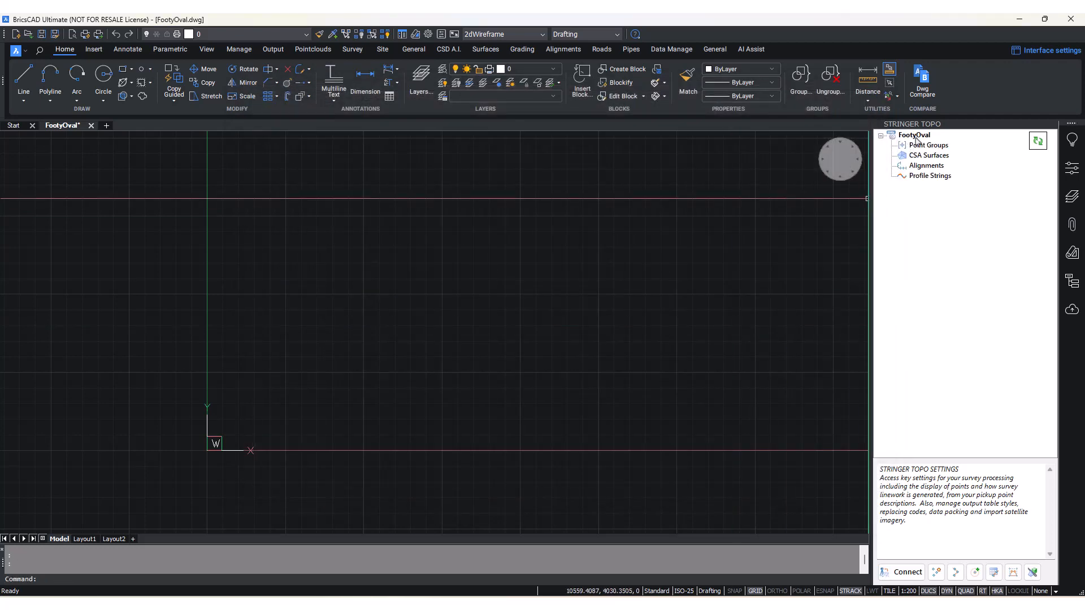
- Open the Point Styles settings for FootyOval, letting the software create the missing COGO point layers automatically
right_click(916, 138)
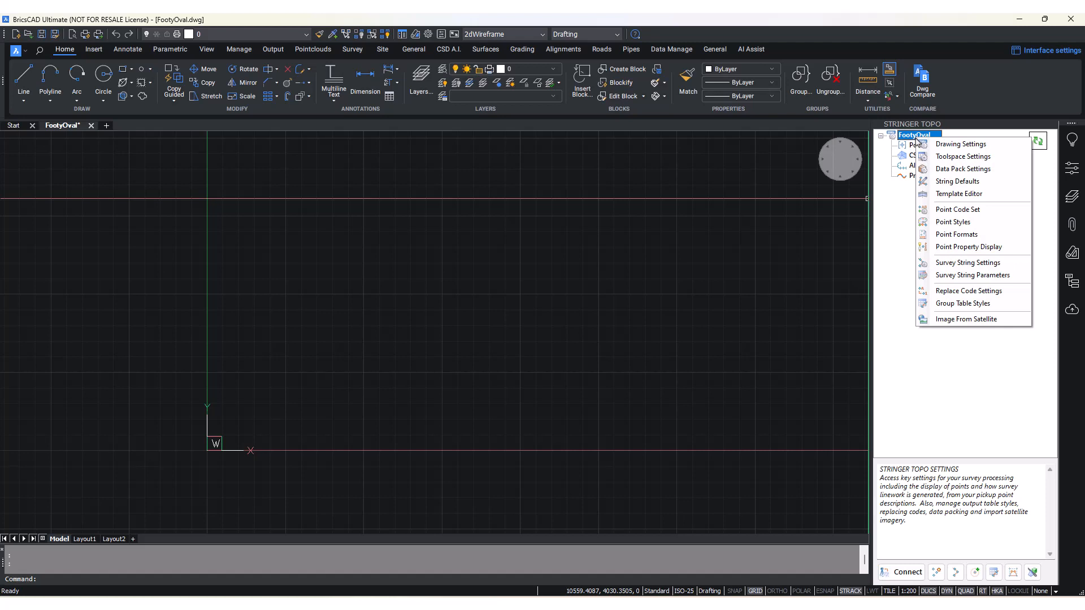
left_click(954, 222)
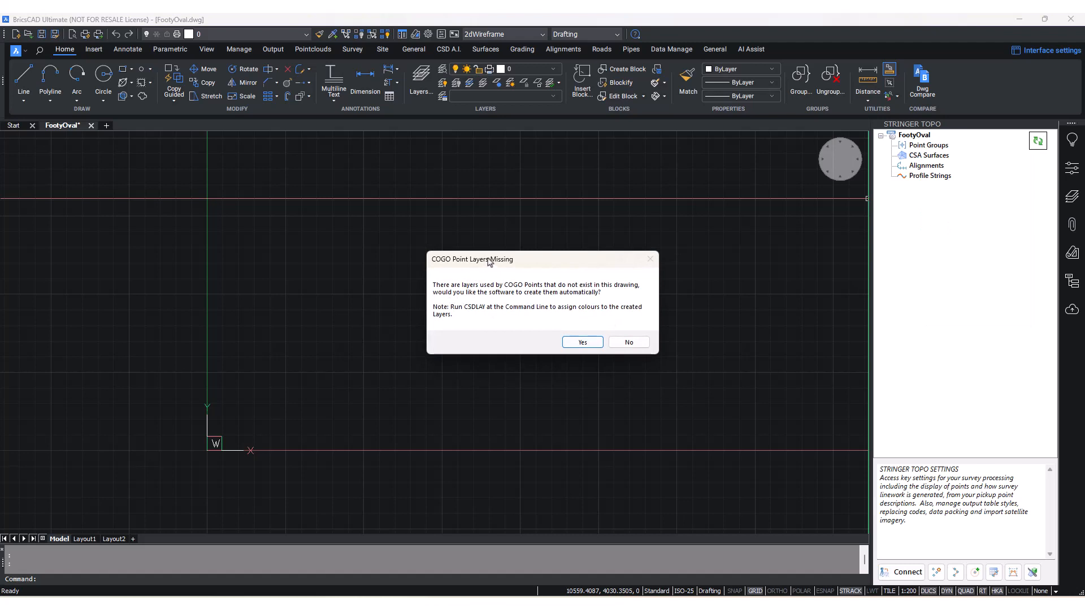
left_click_drag(489, 262, 498, 250)
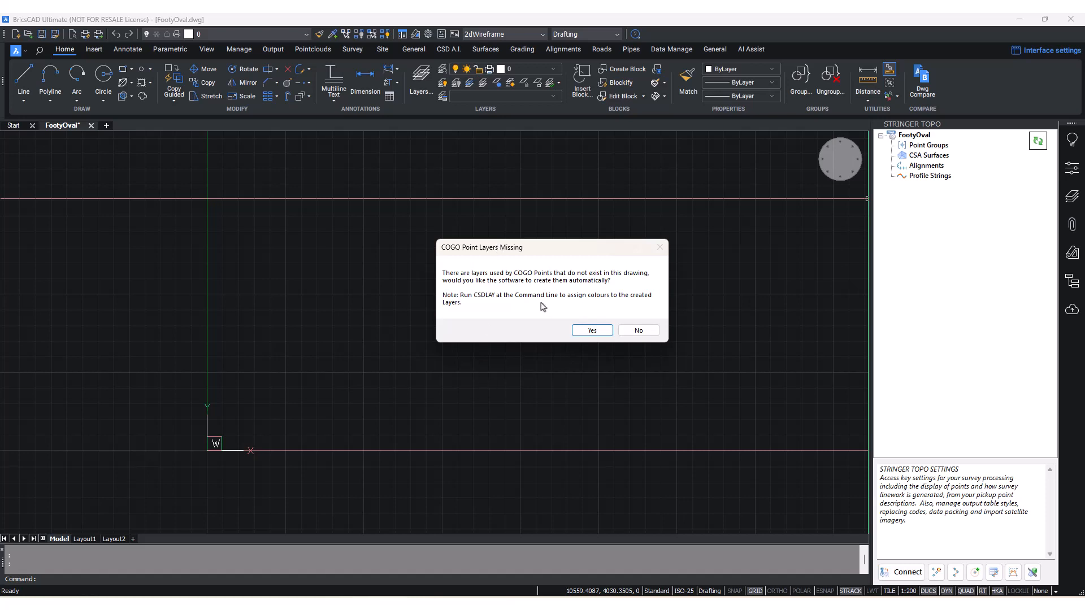
left_click(591, 330)
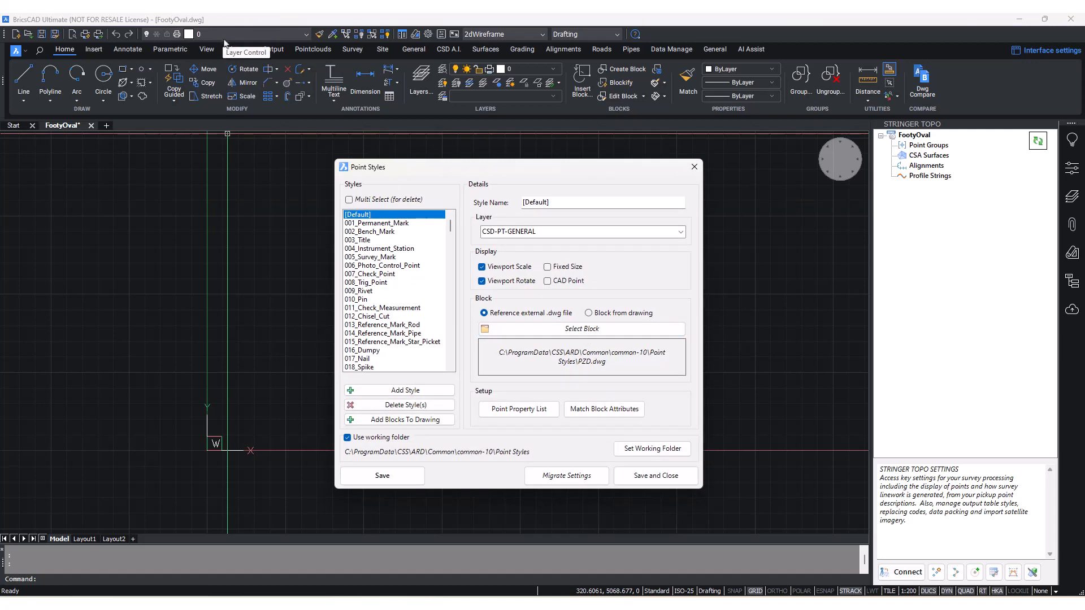
left_click_drag(504, 163, 531, 149)
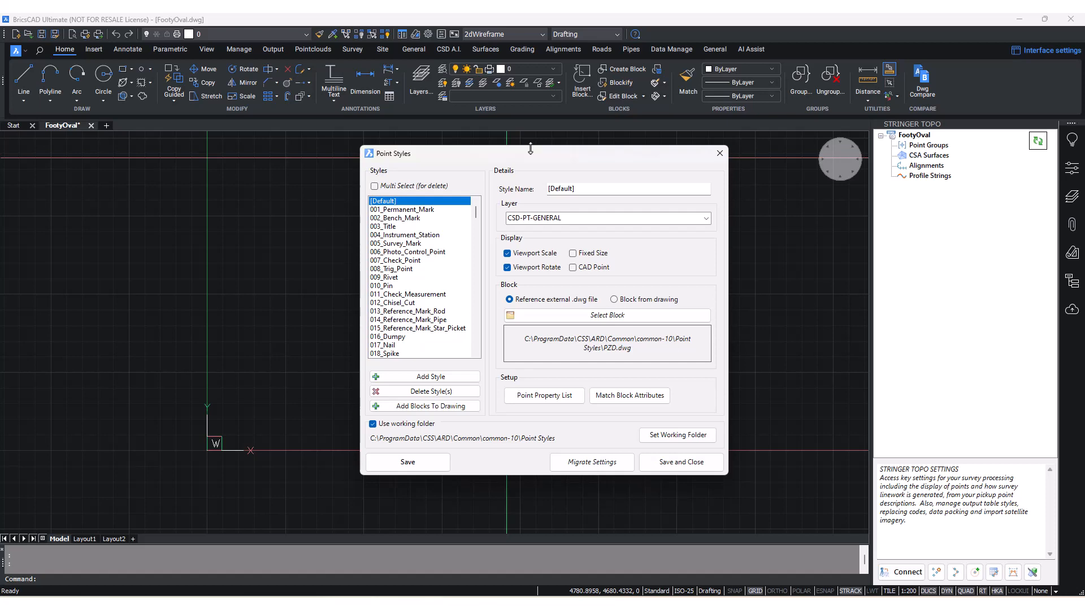
- Review the details of point styles from 012_Chisel_Cut to 054_Easement_Boundary, including their layers and referenced blocks
left_click_drag(478, 217, 476, 216)
left_click(418, 251)
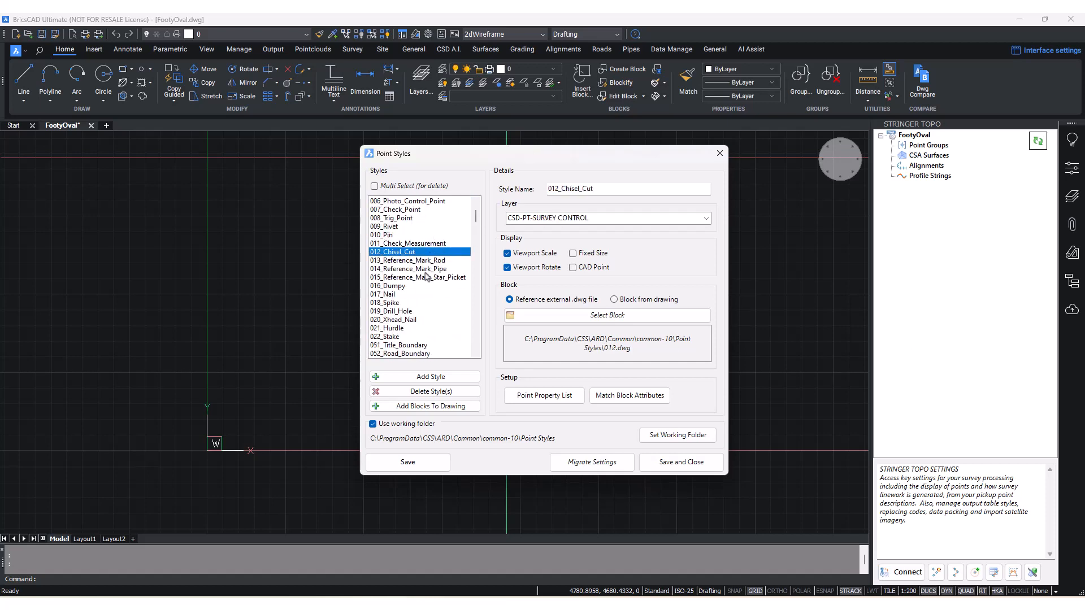
left_click(425, 277)
left_click(418, 294)
left_click(414, 319)
scroll(415, 317, "down", 3)
left_click(414, 318)
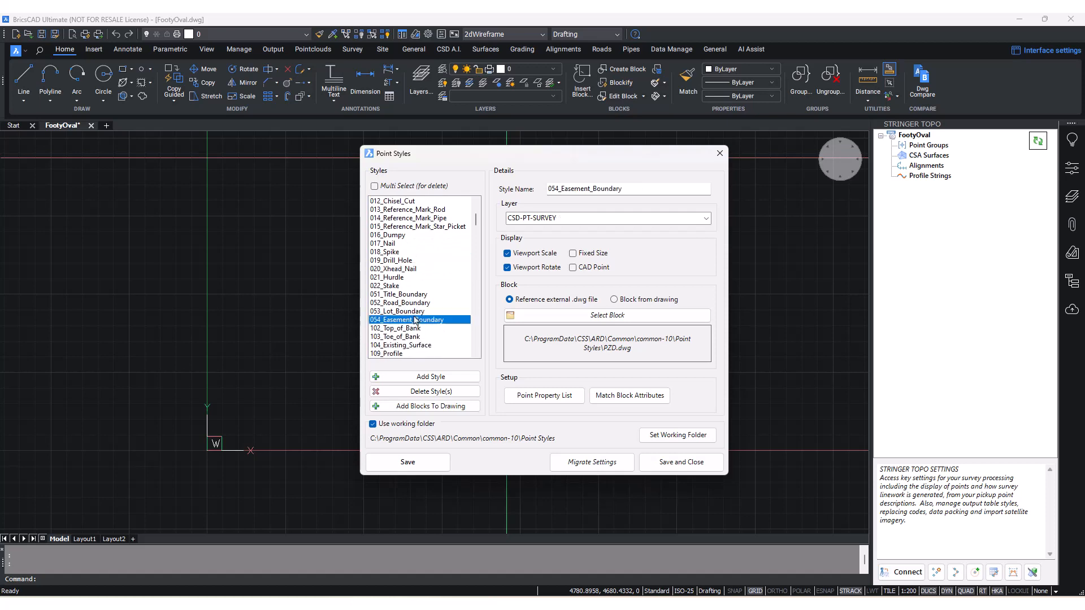
scroll(410, 324, "down", 2)
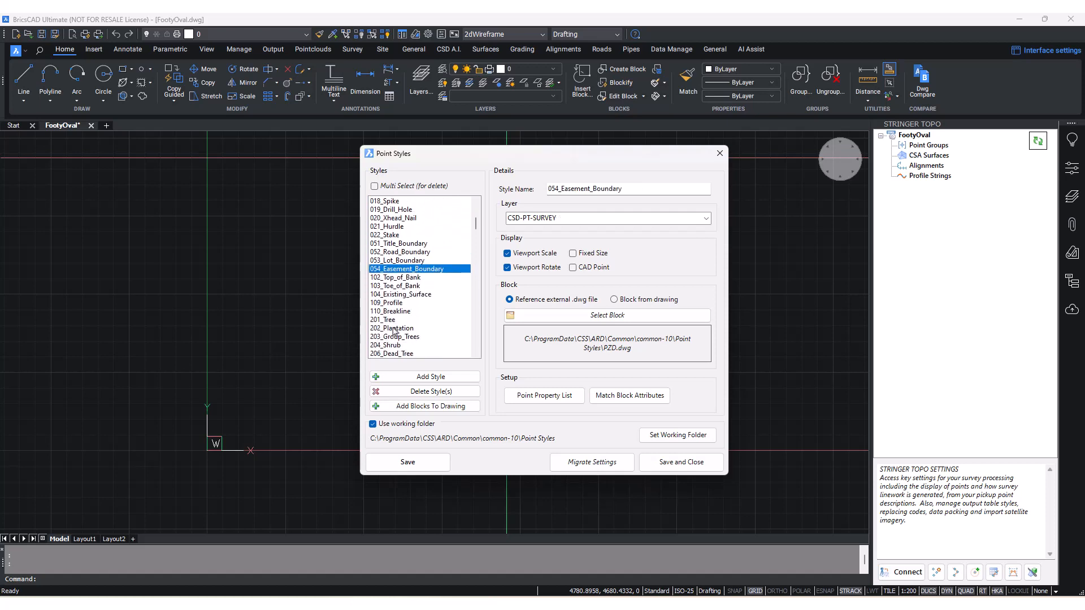
- Examine the 201_Tree point style's layer, display and block settings, comparing it with the neighbouring vegetation styles
left_click(395, 320)
left_click(405, 320)
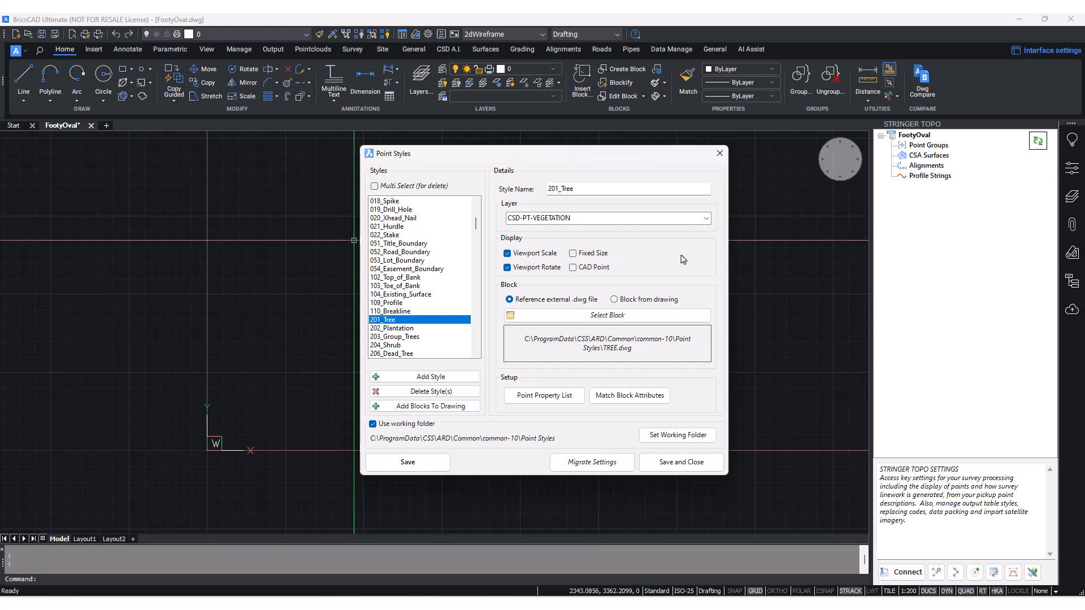
left_click(432, 337)
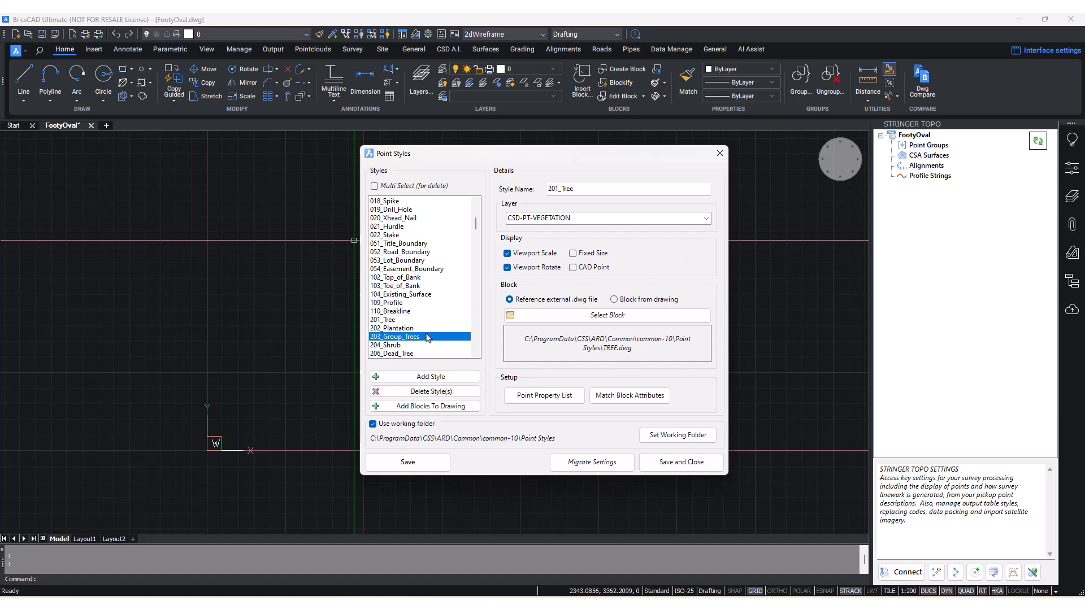
left_click(422, 345)
left_click(419, 329)
left_click(417, 321)
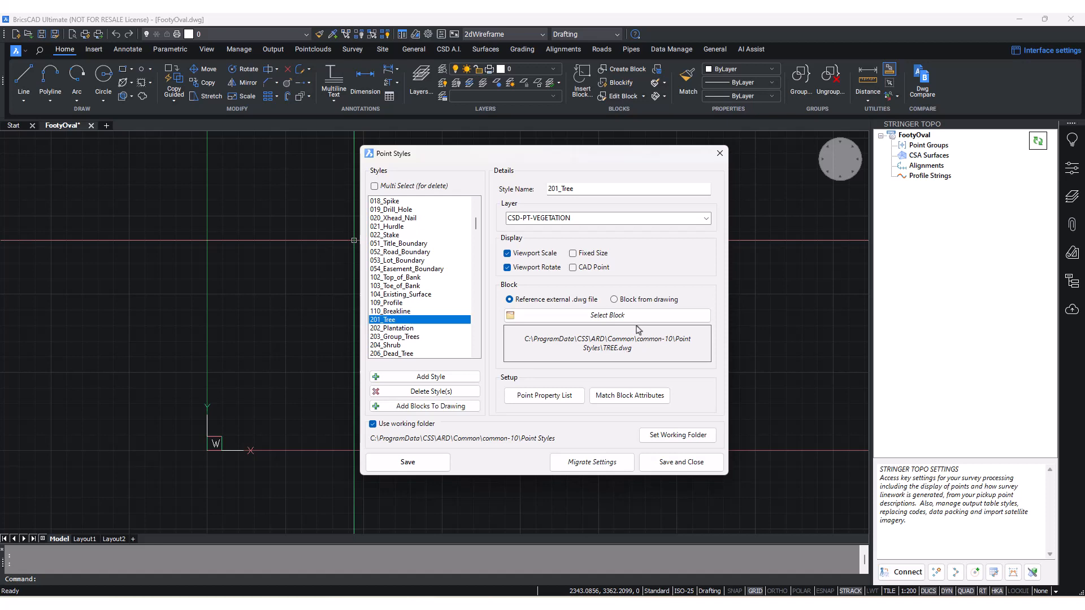
left_click(637, 304)
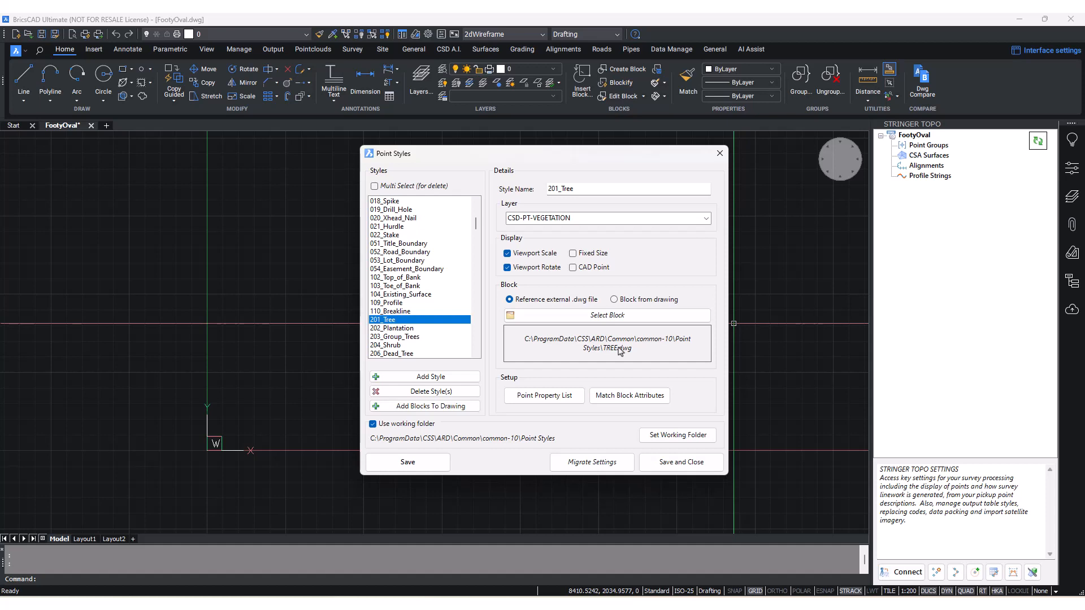
left_click_drag(608, 158, 631, 159)
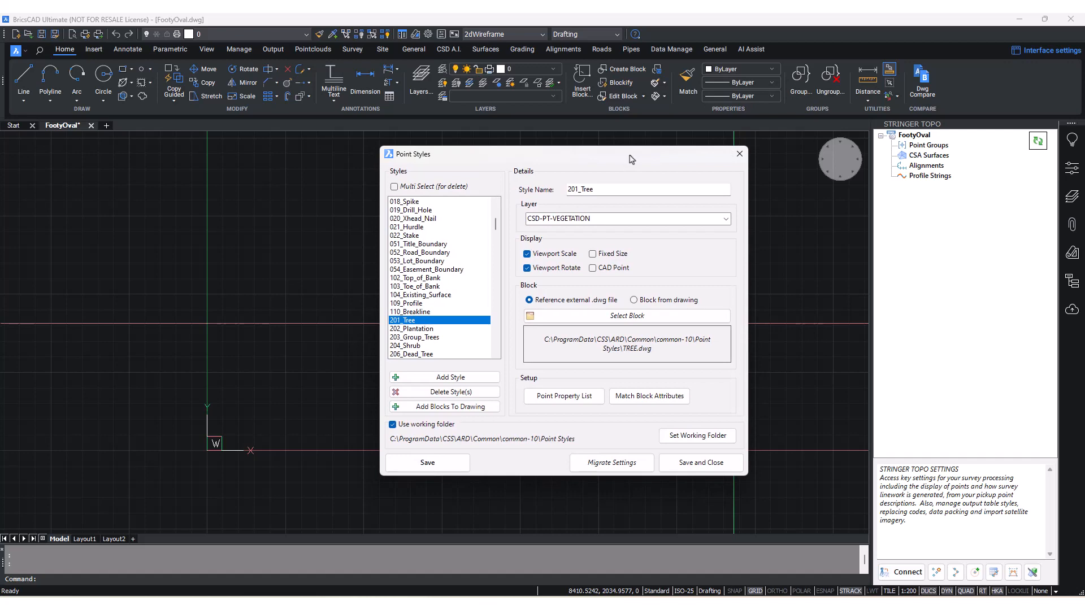
- Open the 201_Tree style's point property list and review the core properties from Point Number to Code
left_click(568, 398)
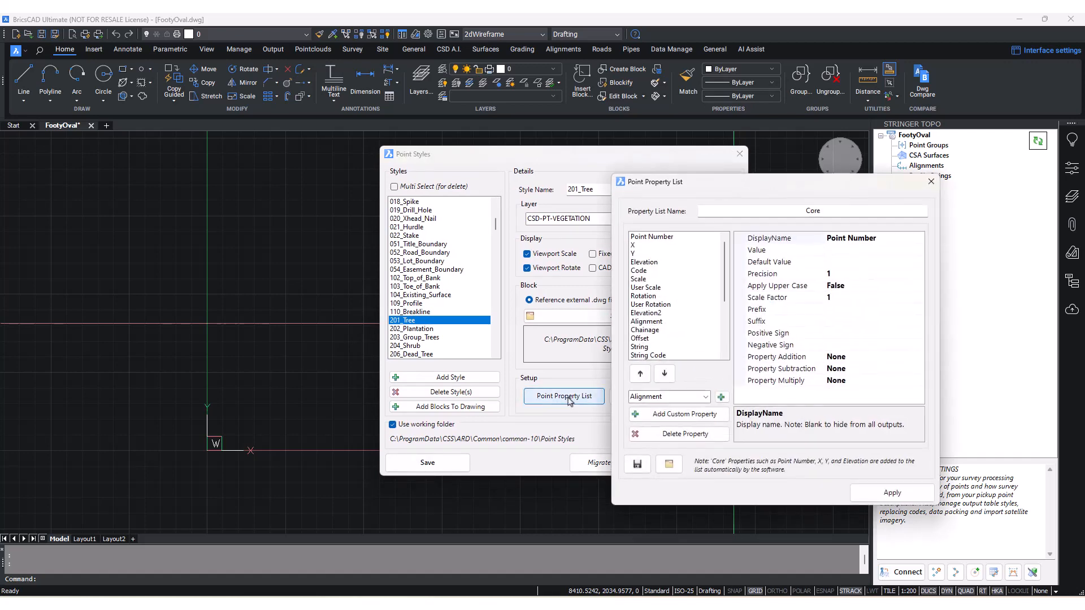
left_click_drag(716, 190, 720, 157)
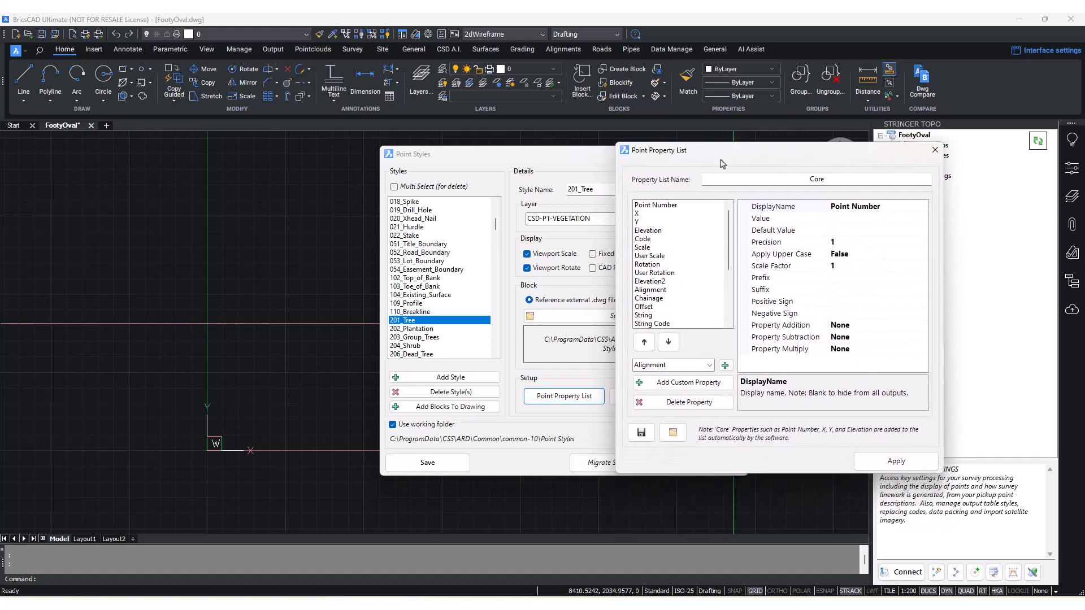
left_click(598, 191)
left_click(640, 205)
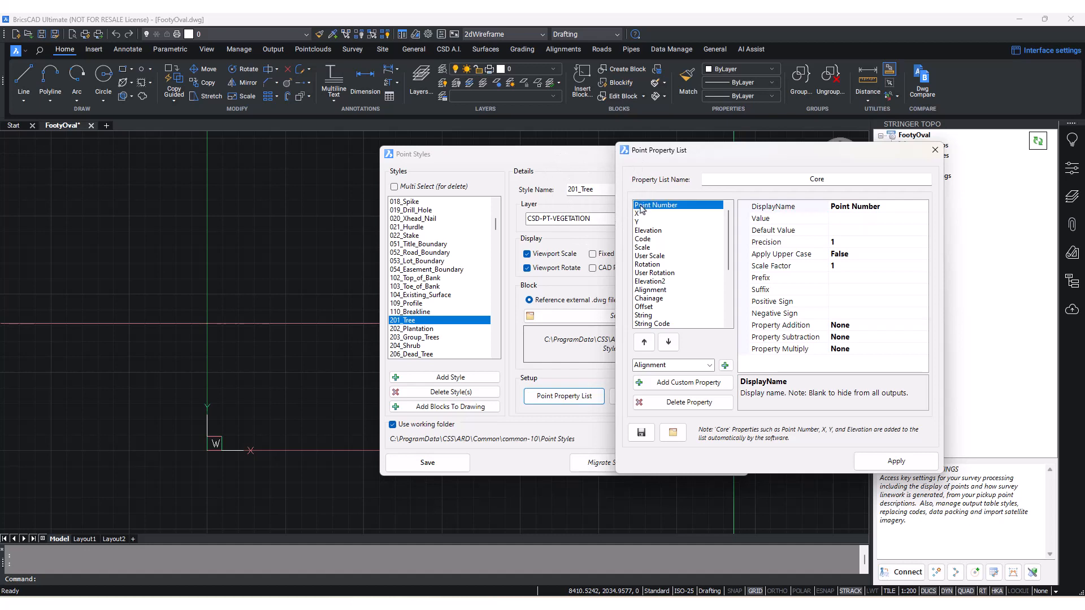
left_click(642, 214)
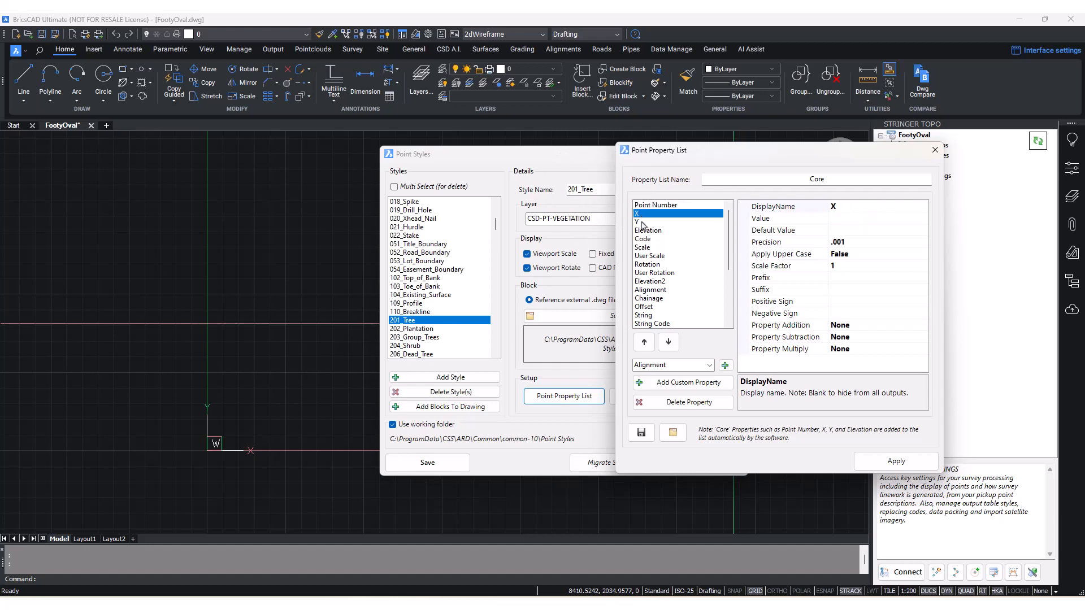
left_click(642, 223)
left_click(642, 233)
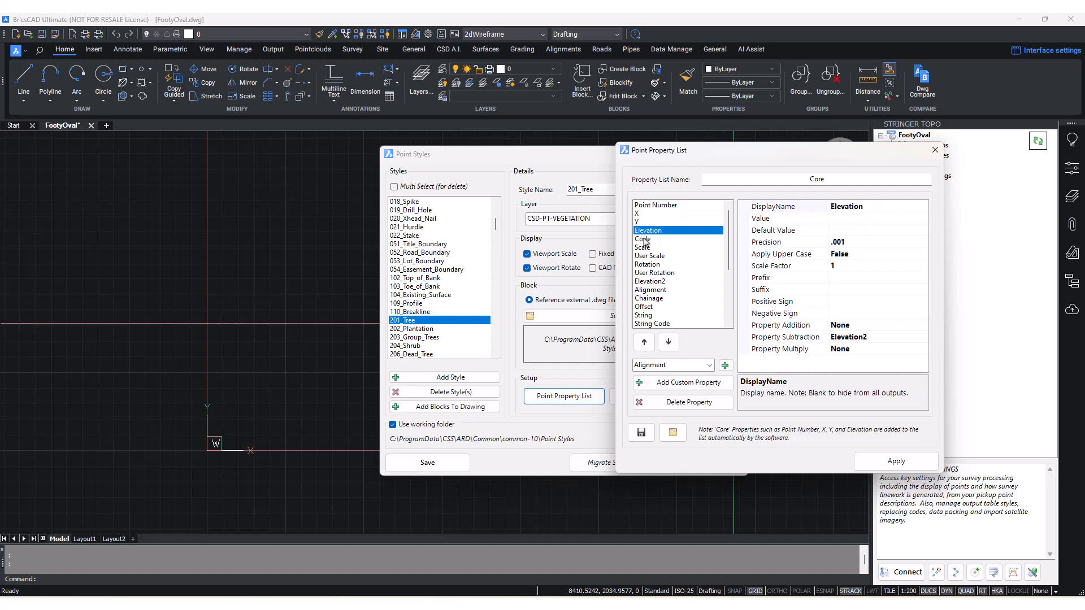
left_click(646, 239)
scroll(652, 255, "down", 4)
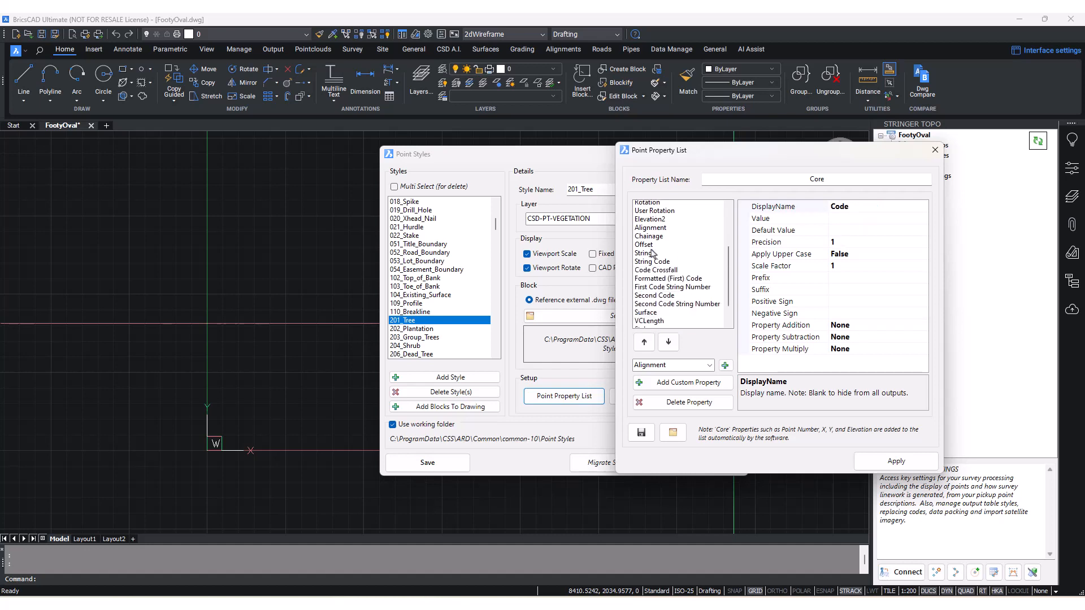
scroll(661, 268, "up", 4)
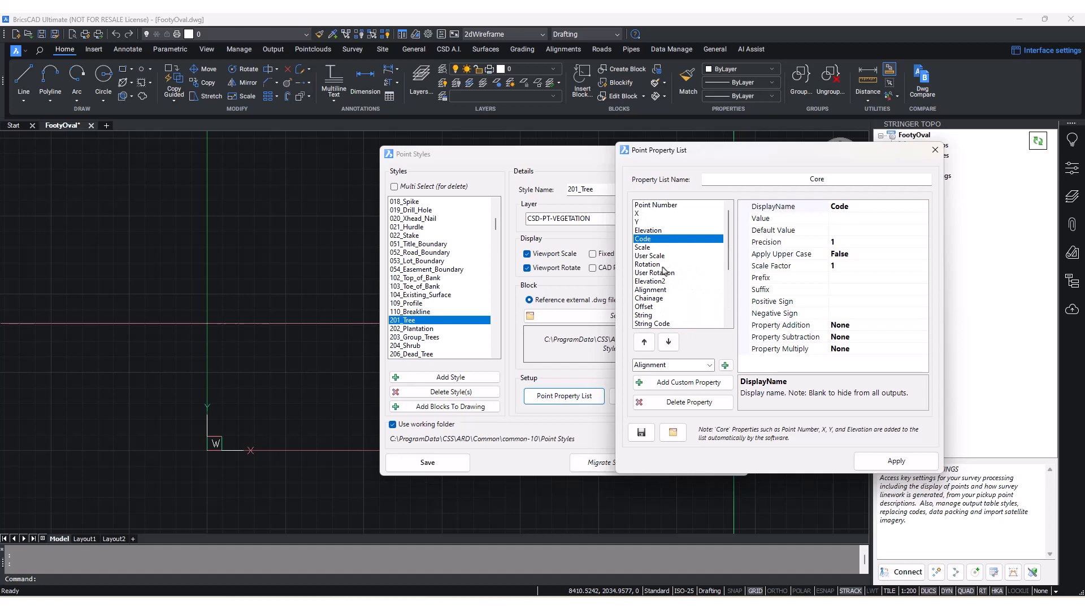
- Check which further properties are available for adding to the Core property list
left_click(709, 365)
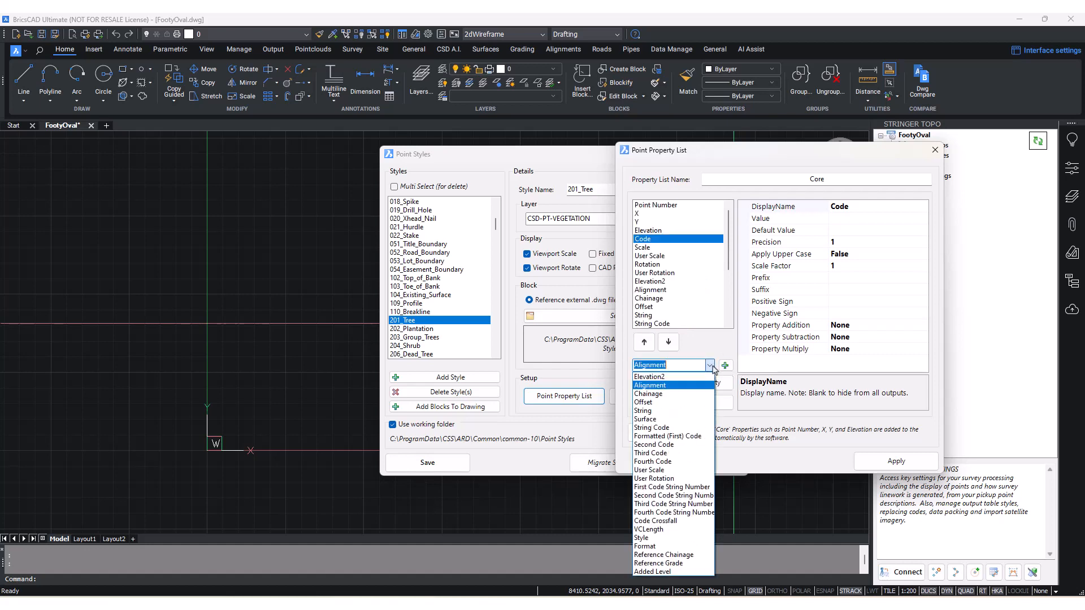
left_click(710, 365)
left_click(695, 364)
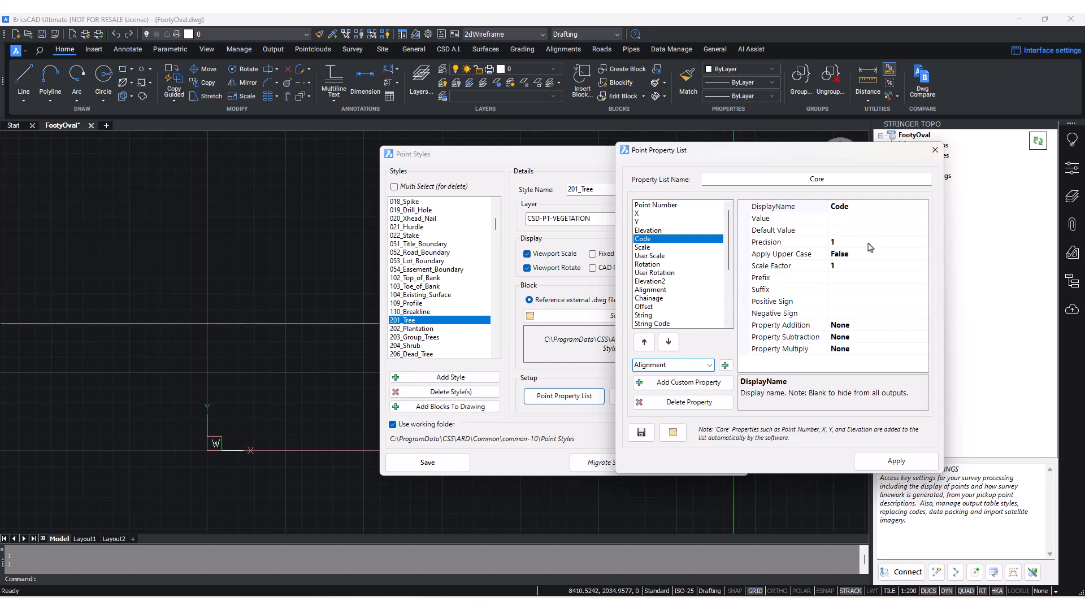
- Examine the Elevation property's display name, precision and property subtraction settings
left_click(659, 231)
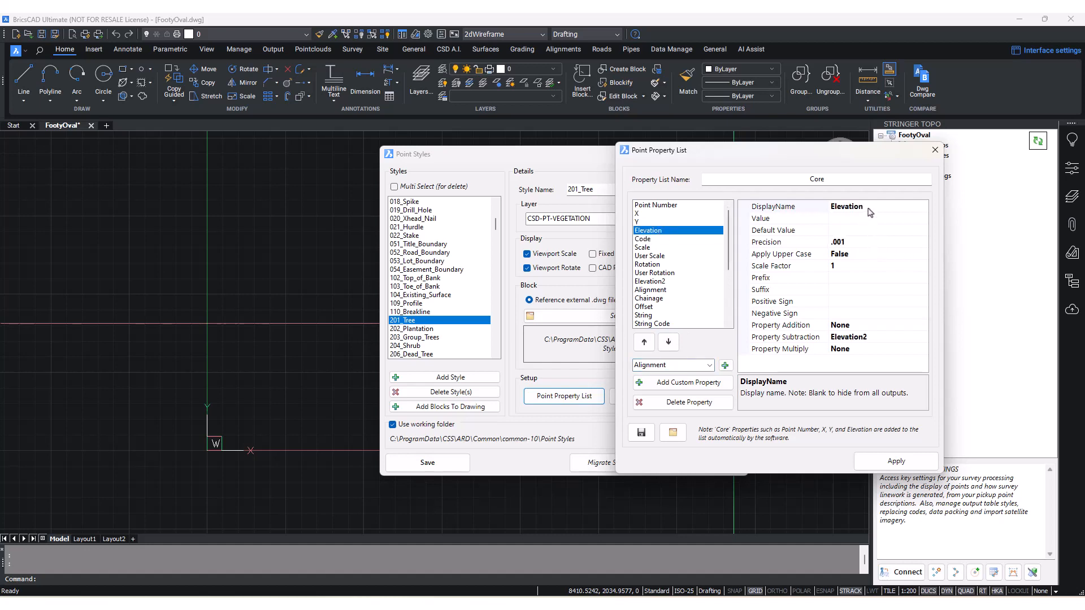
left_click(853, 243)
left_click(860, 208)
left_click(856, 342)
left_click_drag(850, 153, 836, 159)
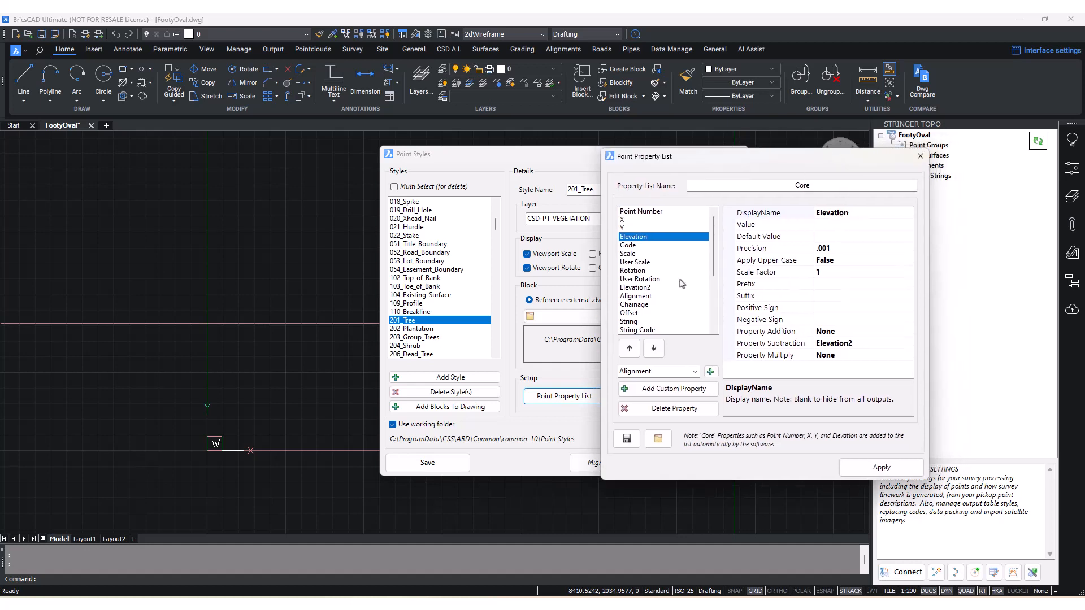
- Look through the remaining properties in the Core list down to Added Level, and apply the property list
scroll(675, 304, "down", 5)
scroll(675, 304, "up", 5)
left_click_drag(664, 161, 653, 174)
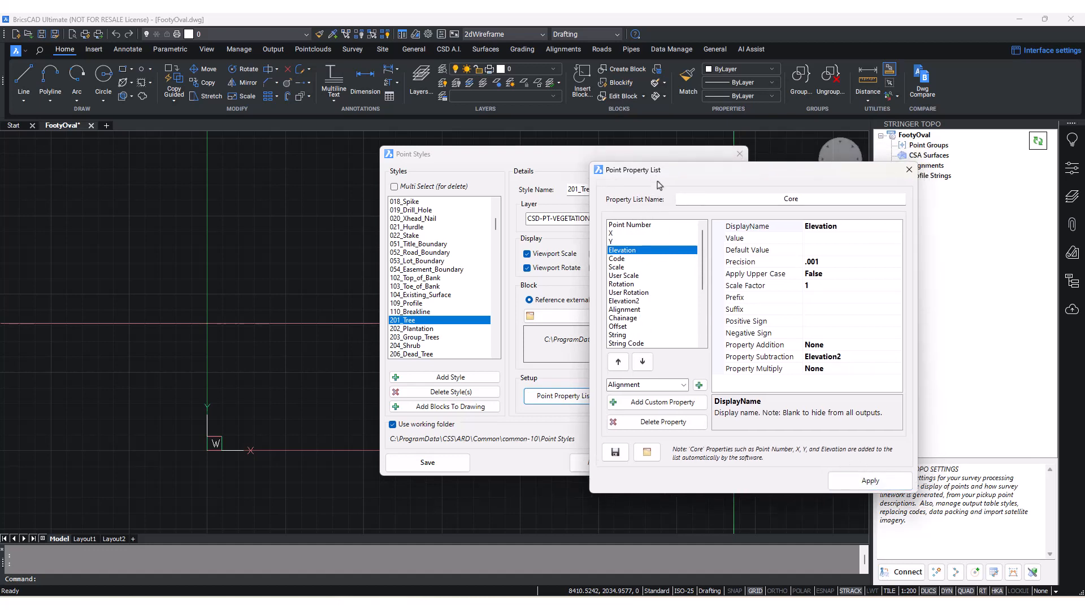
left_click_drag(662, 175, 701, 204)
scroll(690, 339, "down", 4)
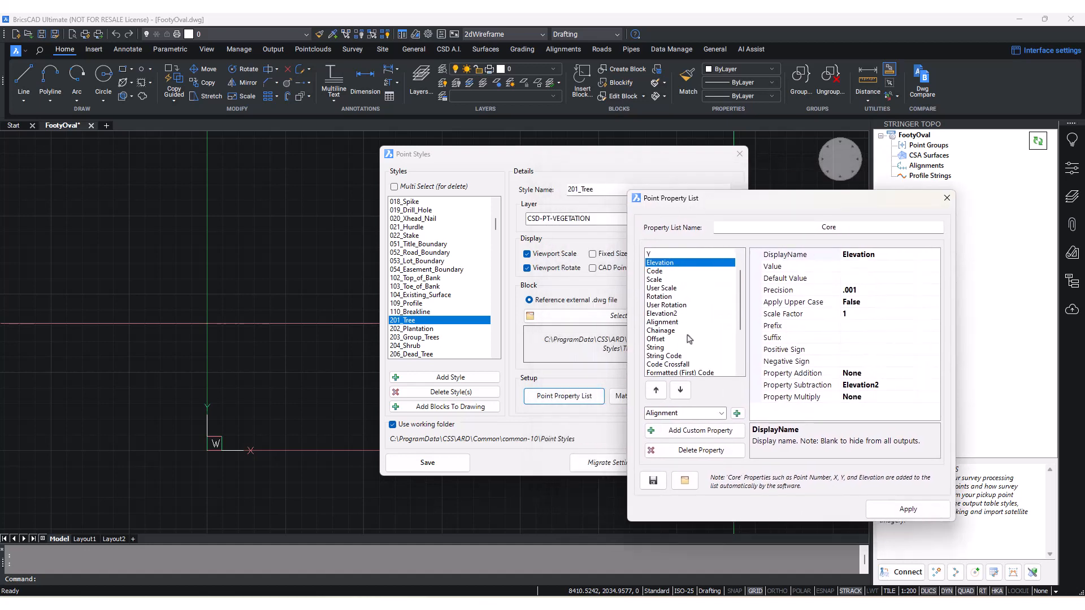
left_click(584, 398)
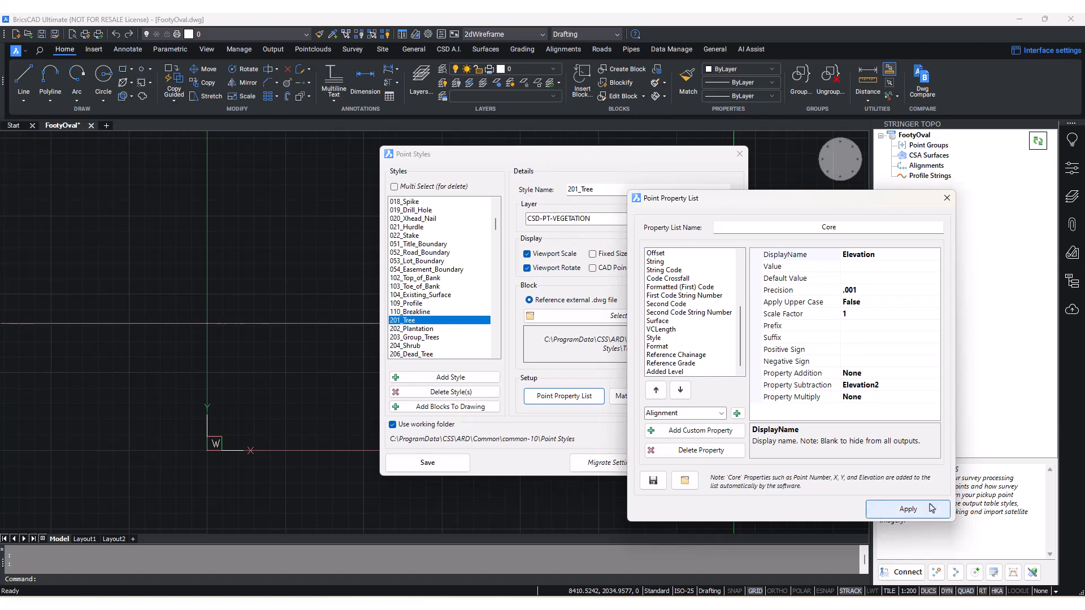
left_click(904, 509)
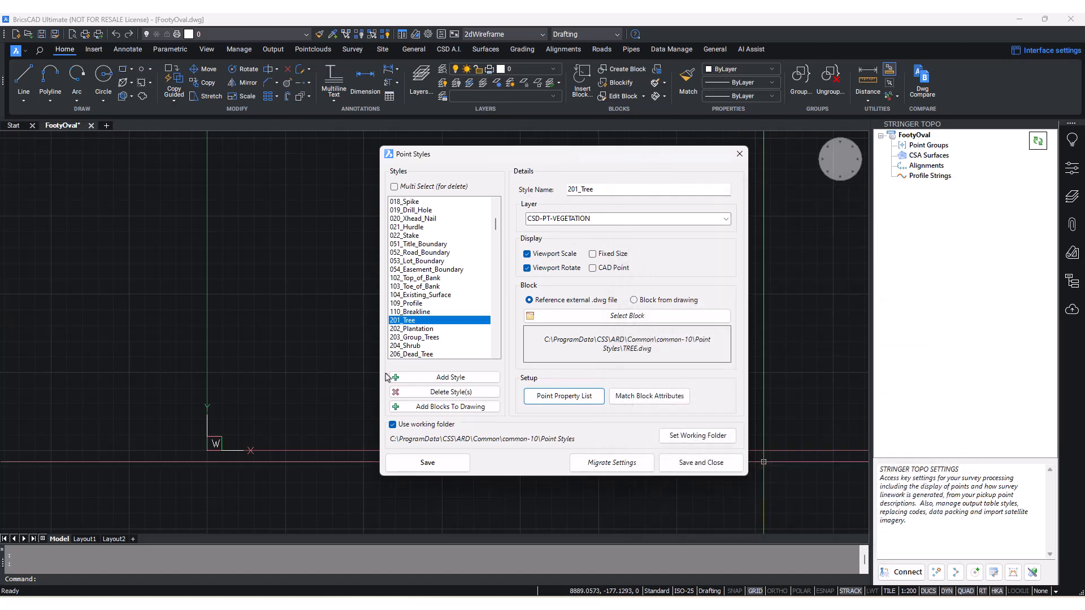
- Open the block attribute matching for 201_Tree and inspect the property matched to POINT_NUMBER
left_click(646, 402)
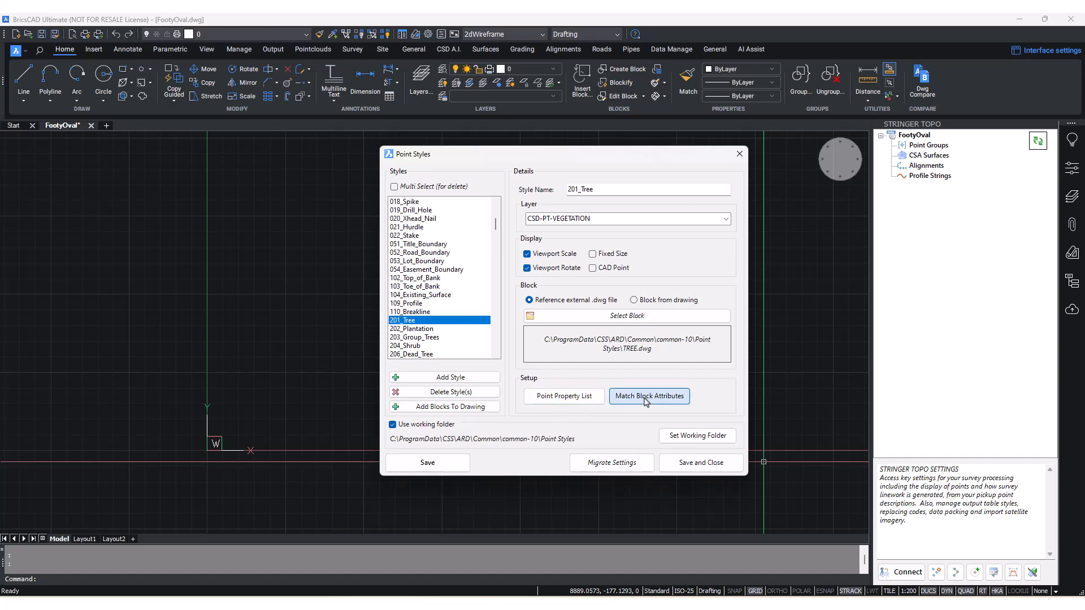
left_click_drag(634, 145, 797, 199)
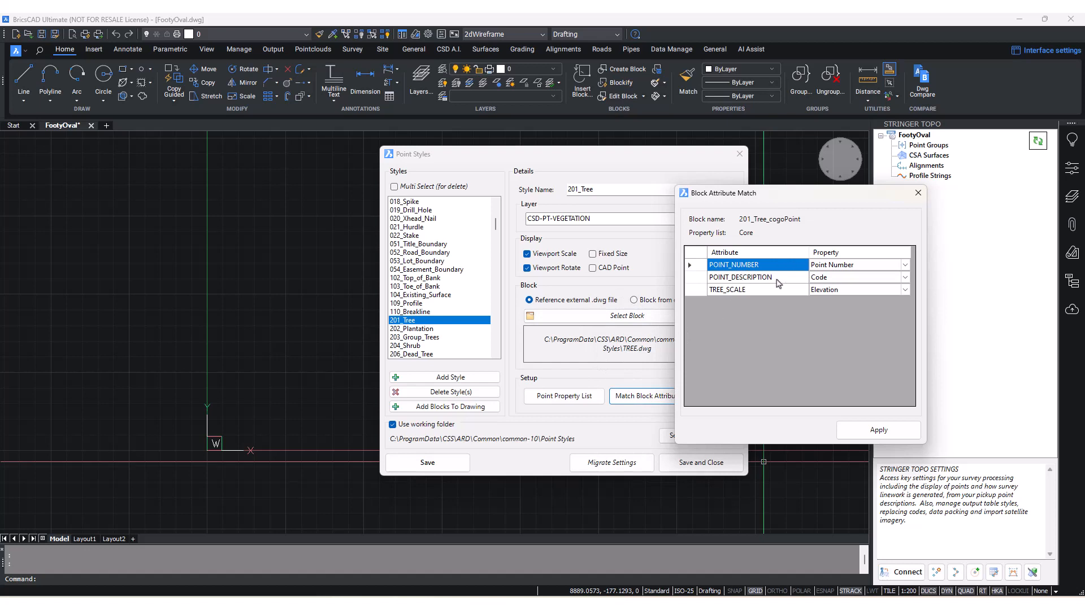
left_click(825, 266)
left_click(827, 266)
left_click(827, 265)
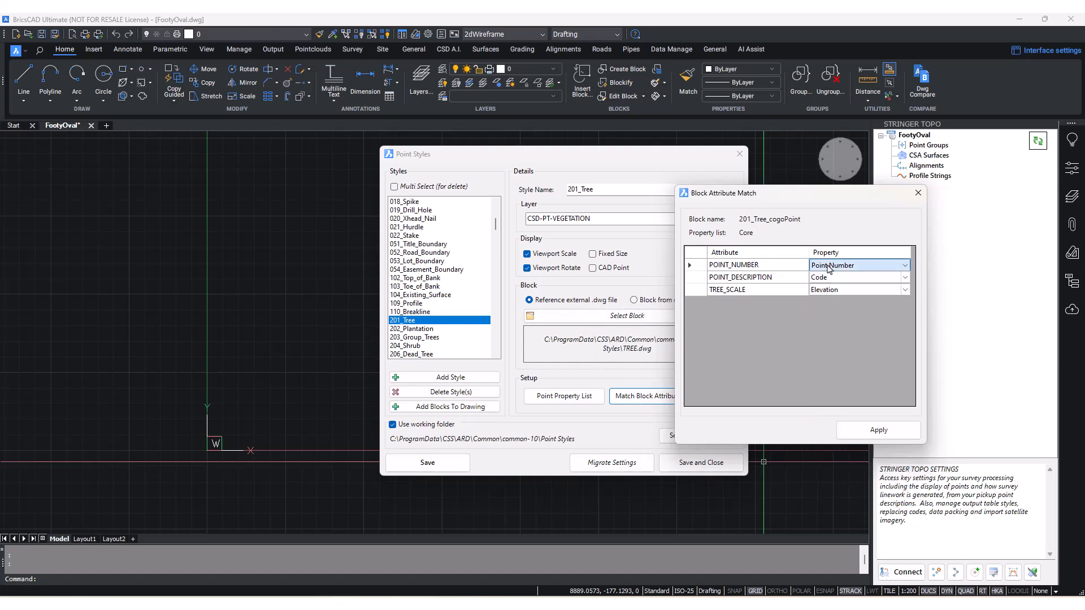
- Examine the properties matched to the tree block's POINT_DESCRIPTION and TREE_SCALE attributes
left_click(564, 396)
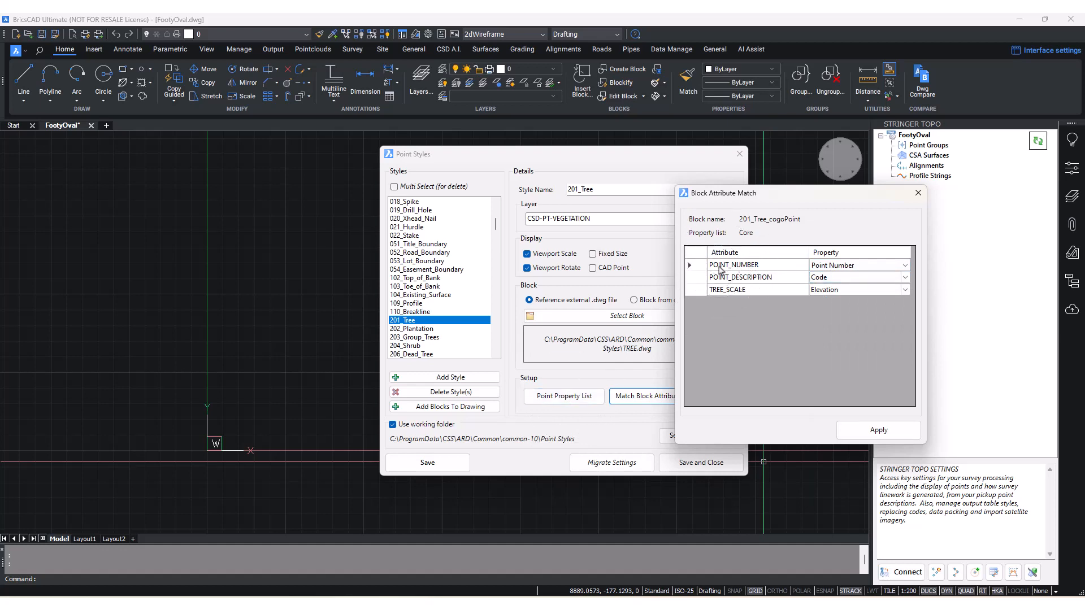
left_click(851, 283)
left_click(850, 290)
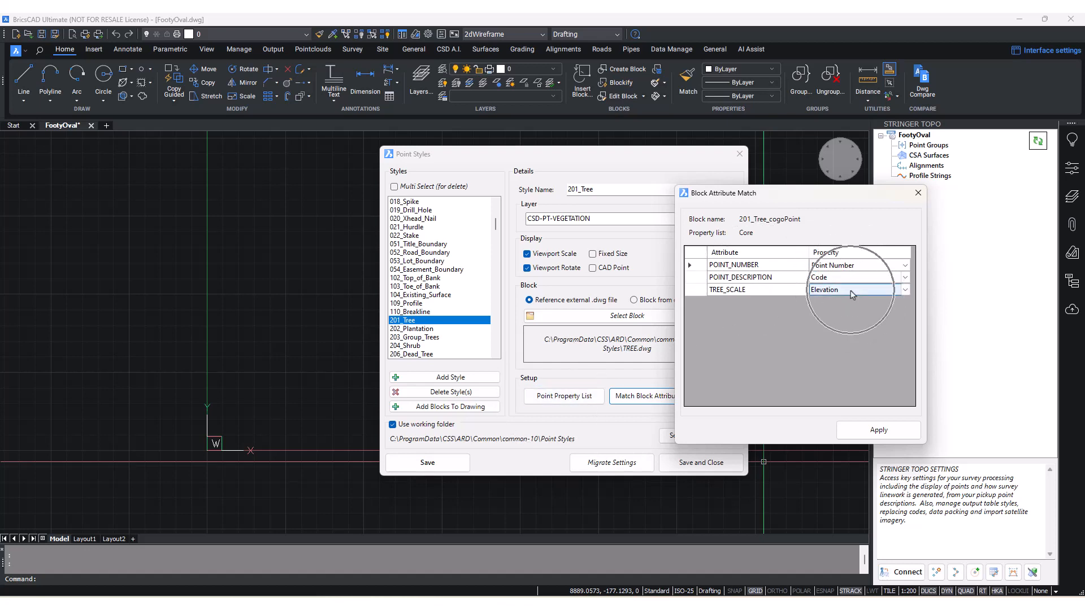
left_click(729, 291)
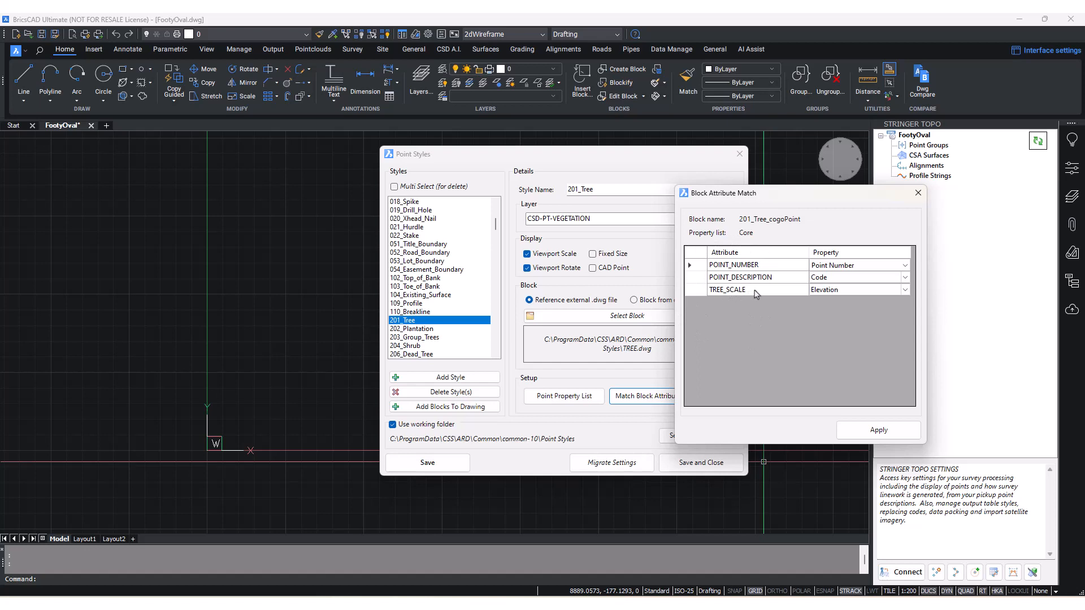
key("ctrl")
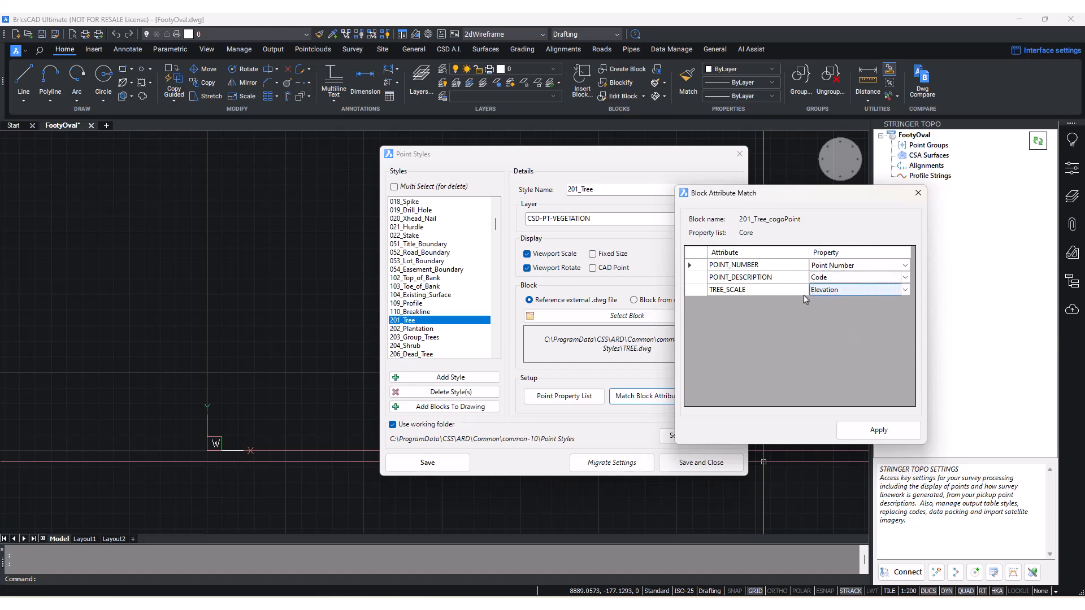
key("ctrl")
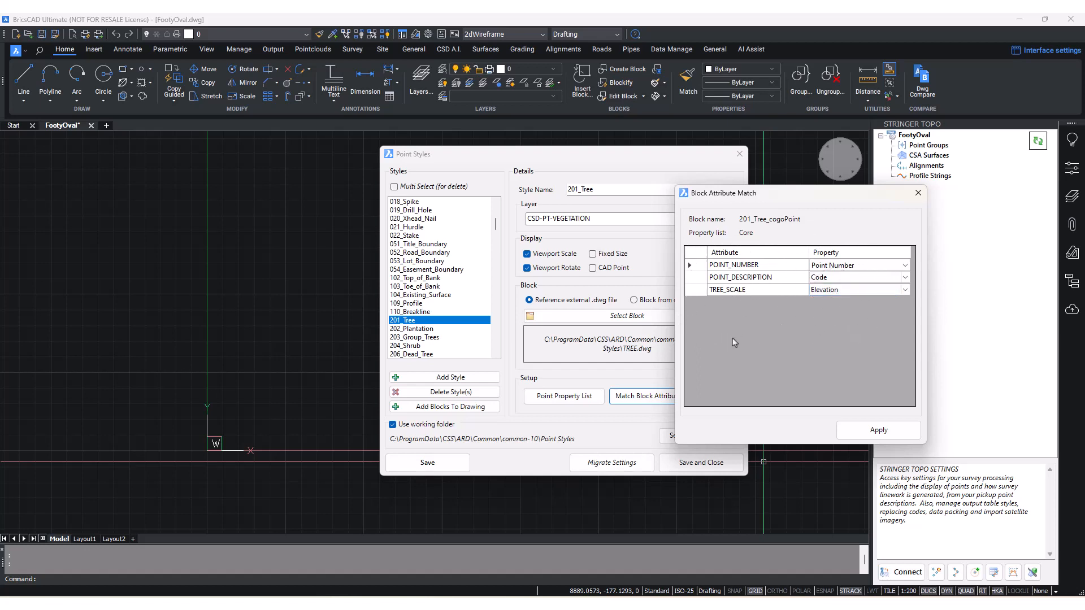
left_click(740, 291)
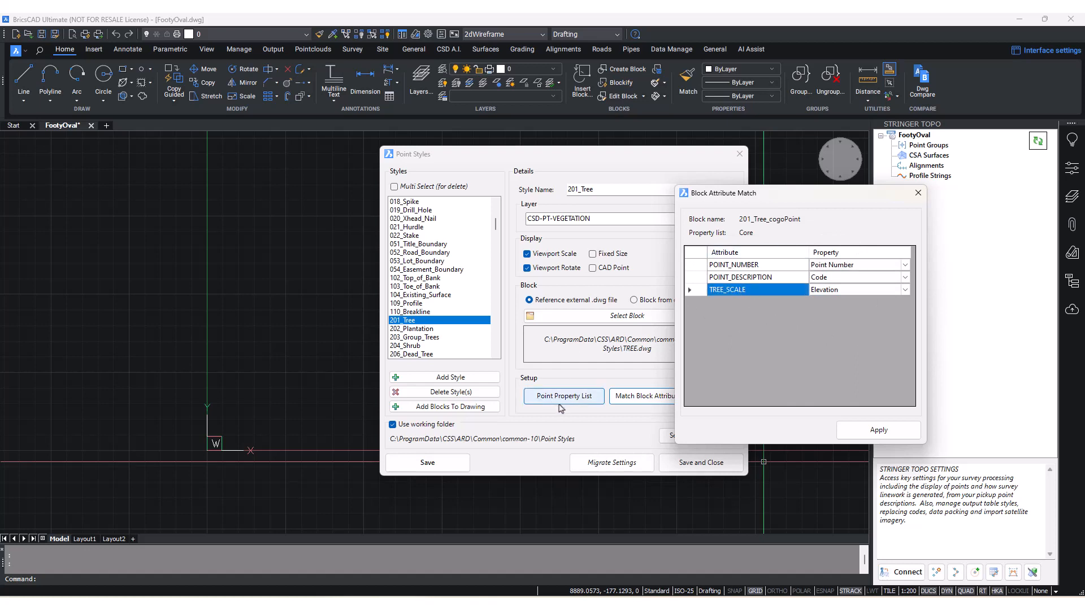
key("ctrl")
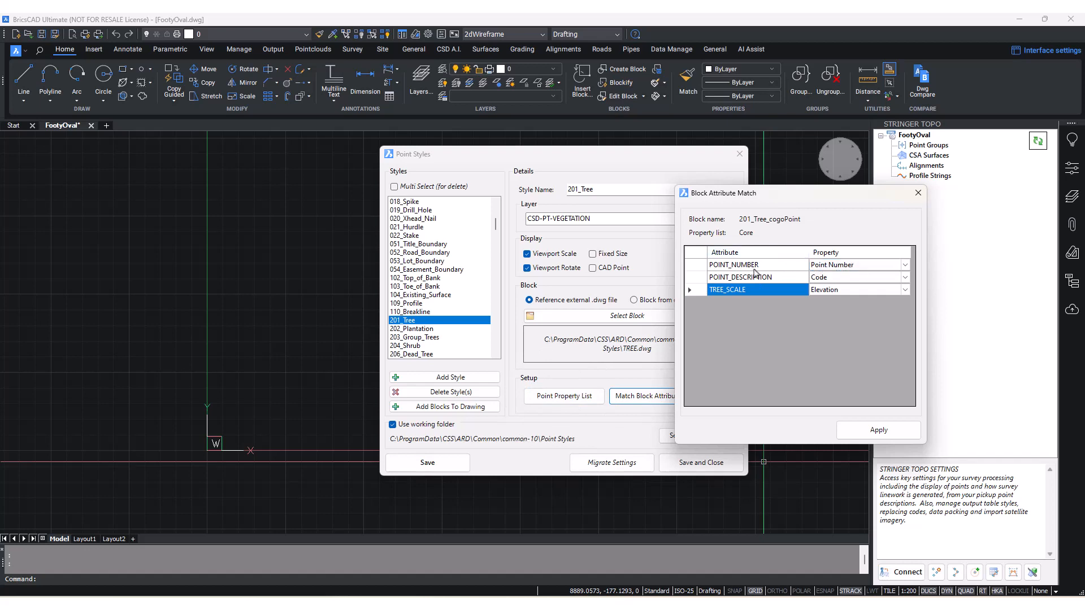
- Apply the 201_Tree block attribute matches, and save and close the point styles
left_click(915, 430)
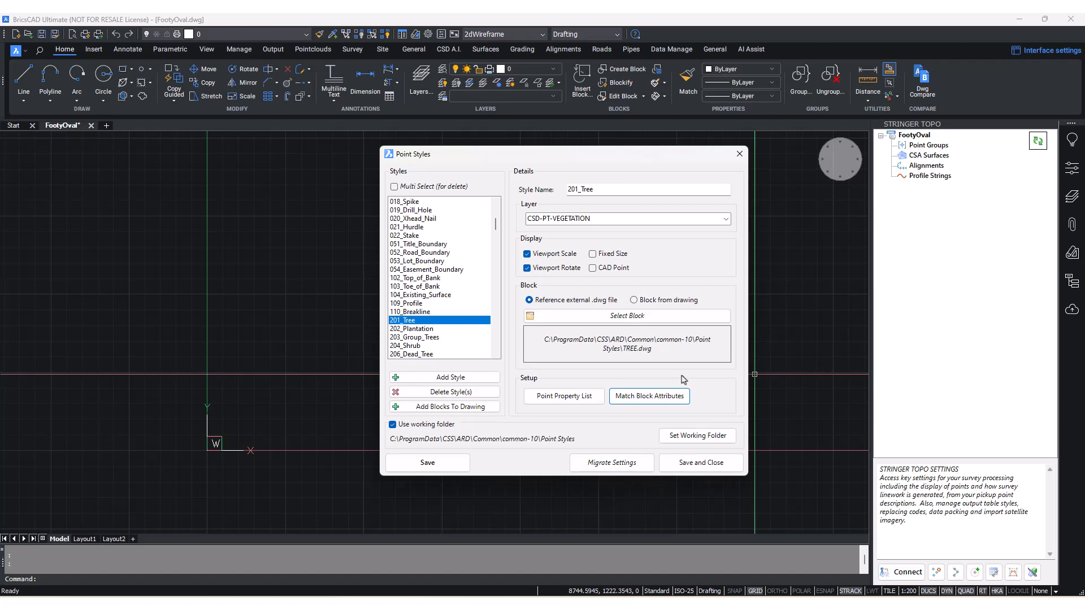
left_click(700, 461)
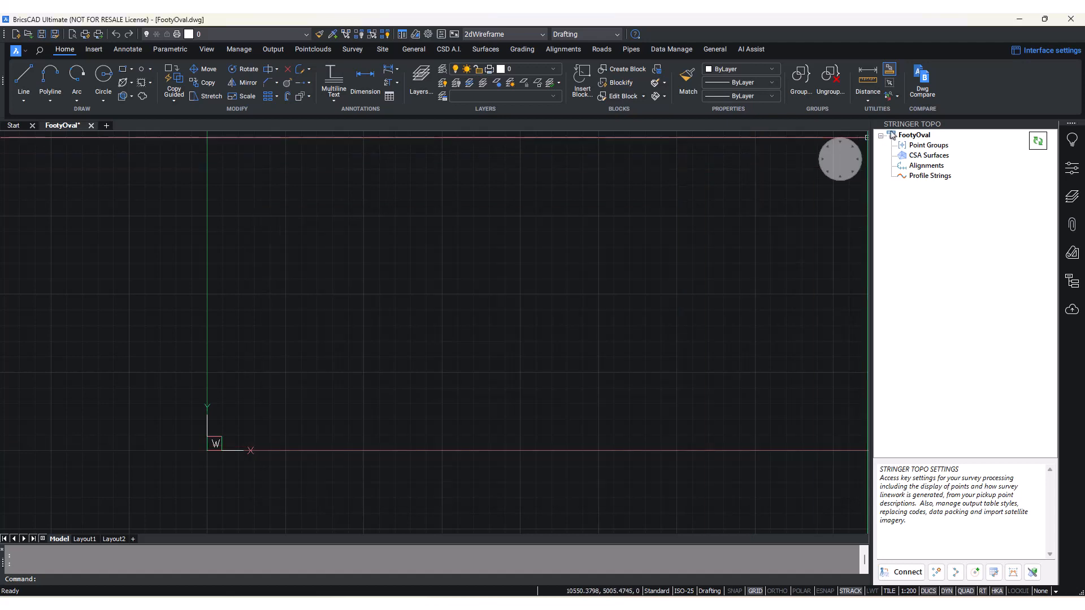
- Open the Point Formats settings for FootyOval and inspect the P,E,N,Z,D format's delimiter
right_click(911, 135)
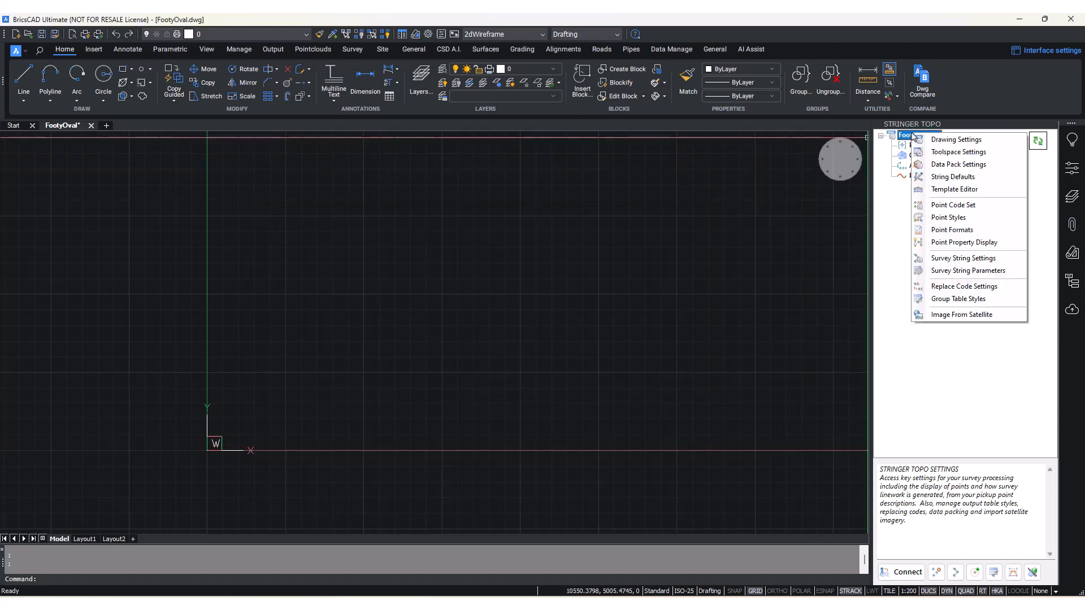
left_click(954, 232)
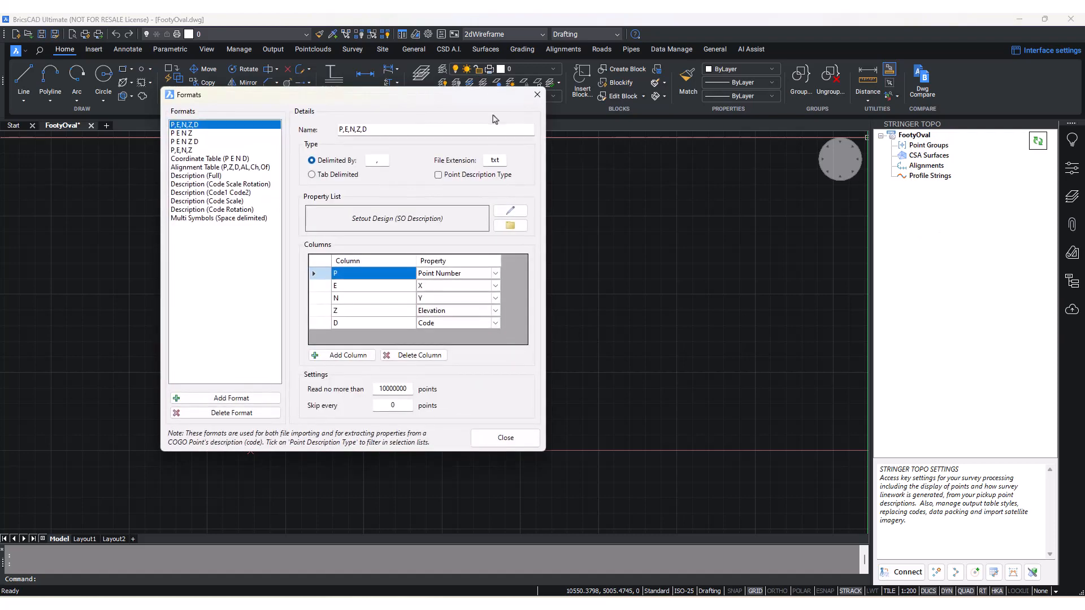
left_click_drag(461, 107, 653, 174)
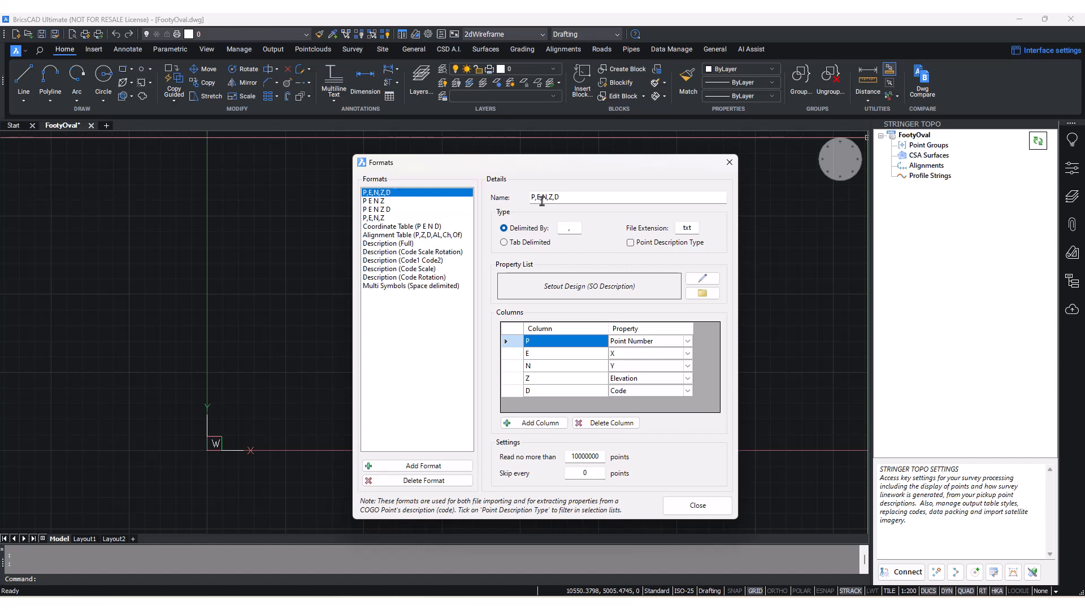
left_click_drag(574, 229, 553, 229)
- Compare the delimiters and columns of the point formats from P,E,N,Z,D to the Alignment Table format
left_click(376, 201)
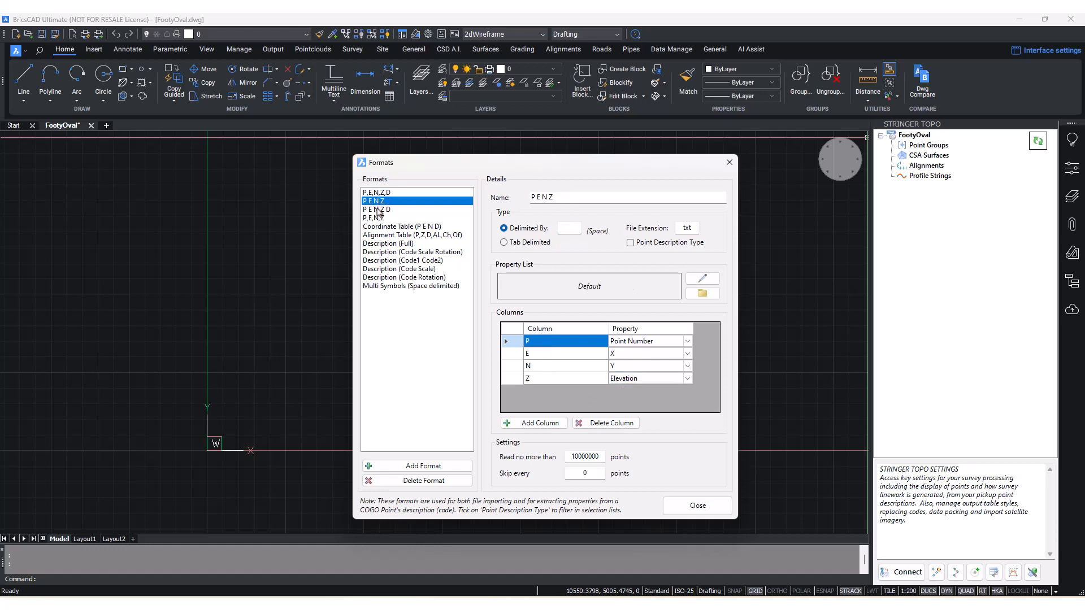
left_click(377, 210)
left_click(377, 218)
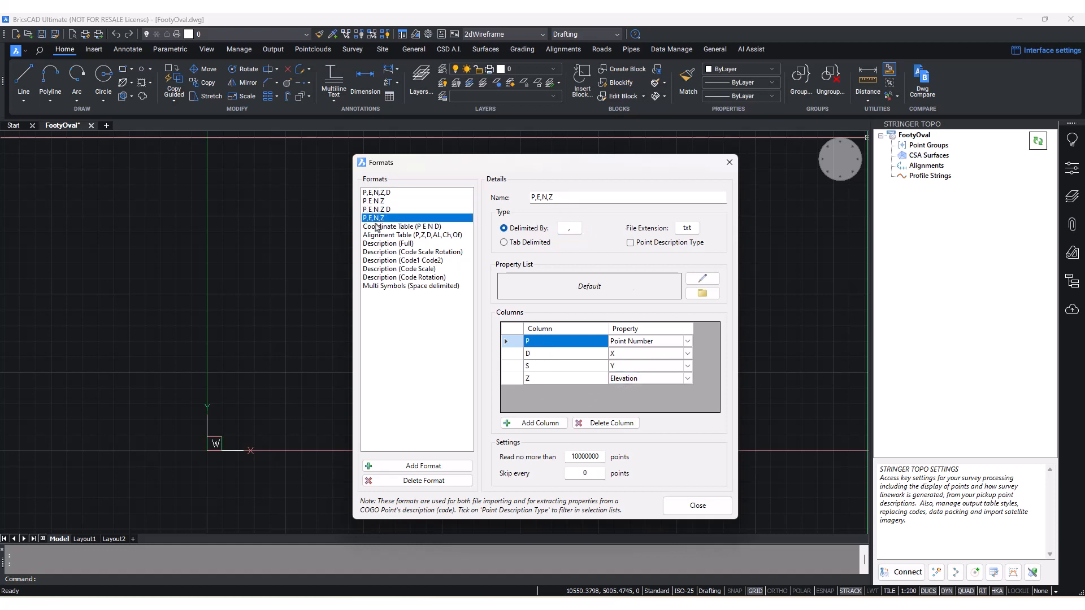
left_click(399, 193)
left_click(397, 210)
left_click(393, 218)
left_click(390, 226)
left_click(390, 235)
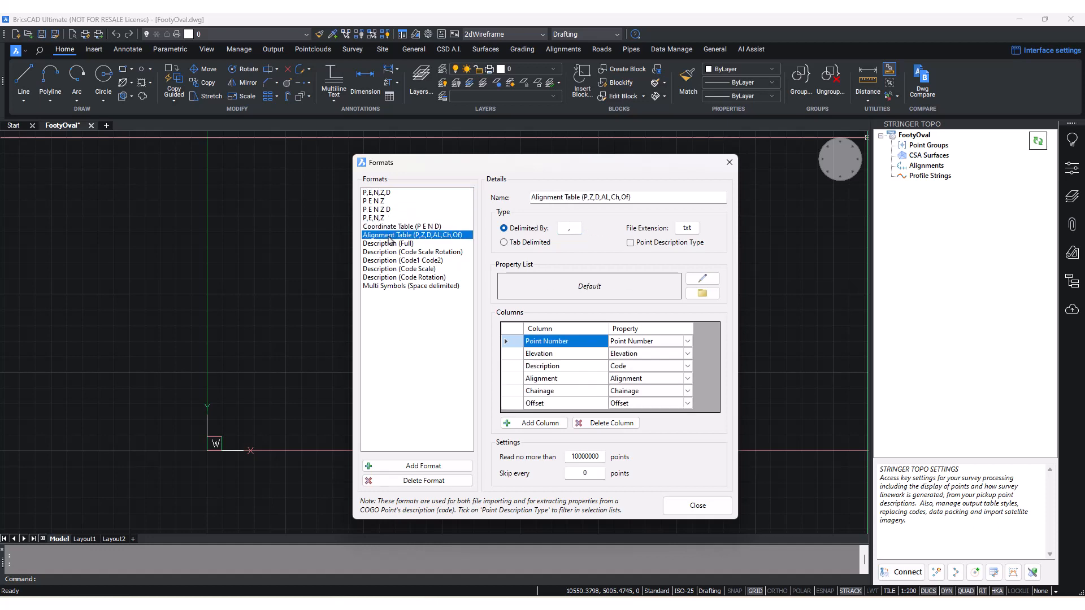
- Review the type and column properties of the Description (Full) and Description (Code Scale) formats
left_click(401, 243)
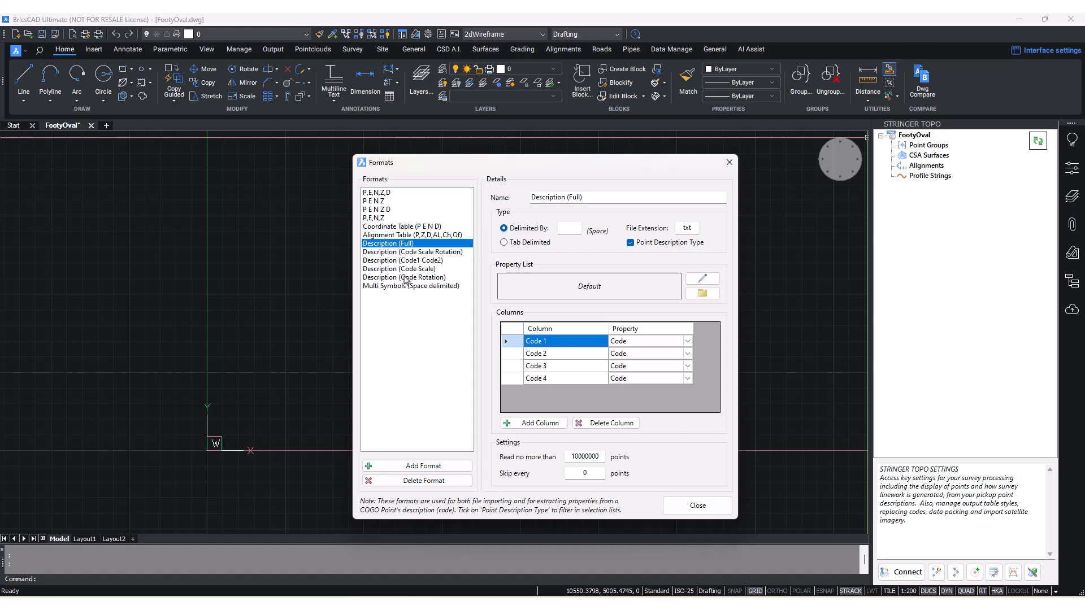
left_click(408, 270)
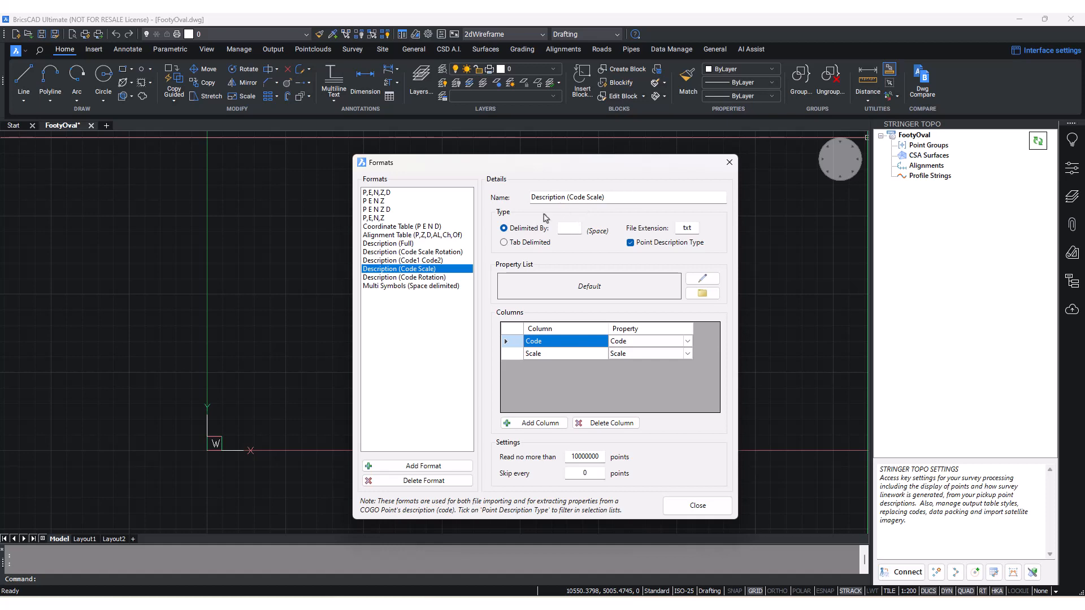
- Compare the delimiter, description type and columns of the Description (Code Scale), P E N Z D, Description (Full) and Description (Code1 Code2) formats
left_click(574, 229)
left_click(661, 248)
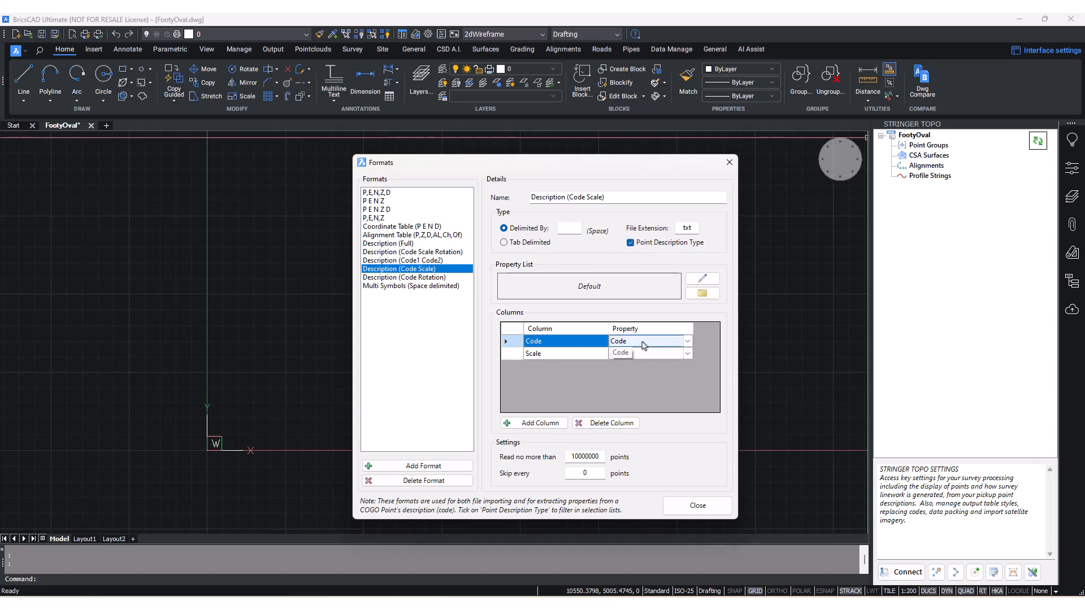
key("ctrl")
key("ctrl")
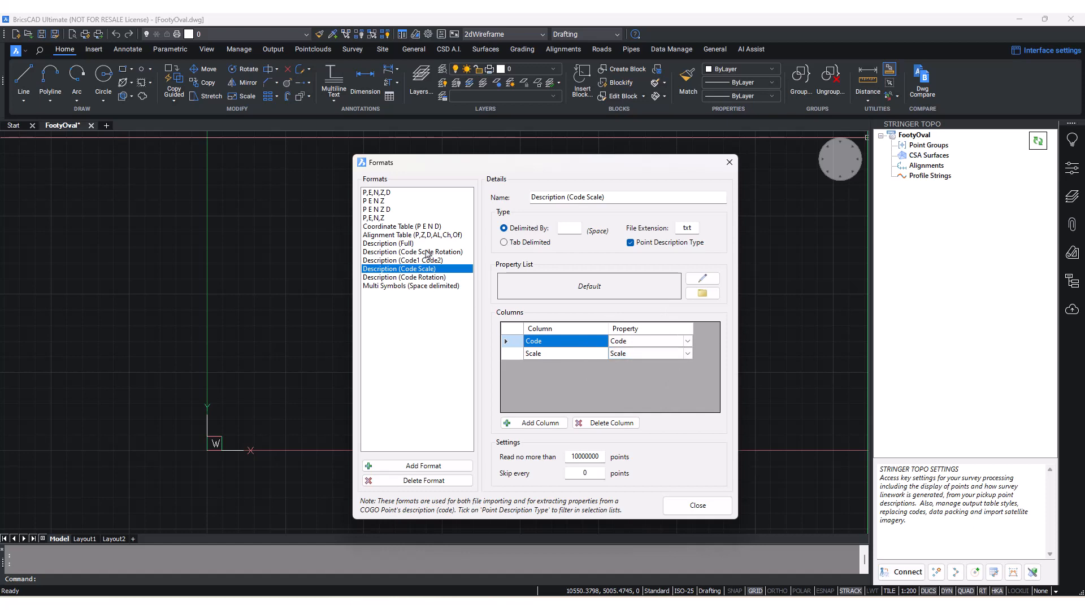
left_click(407, 212)
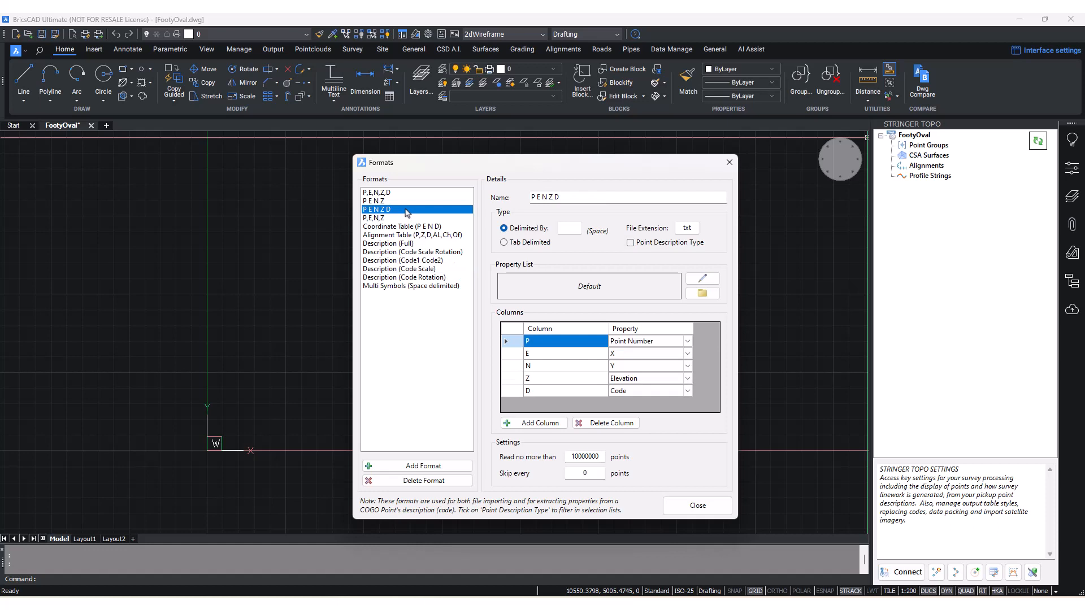
left_click(394, 245)
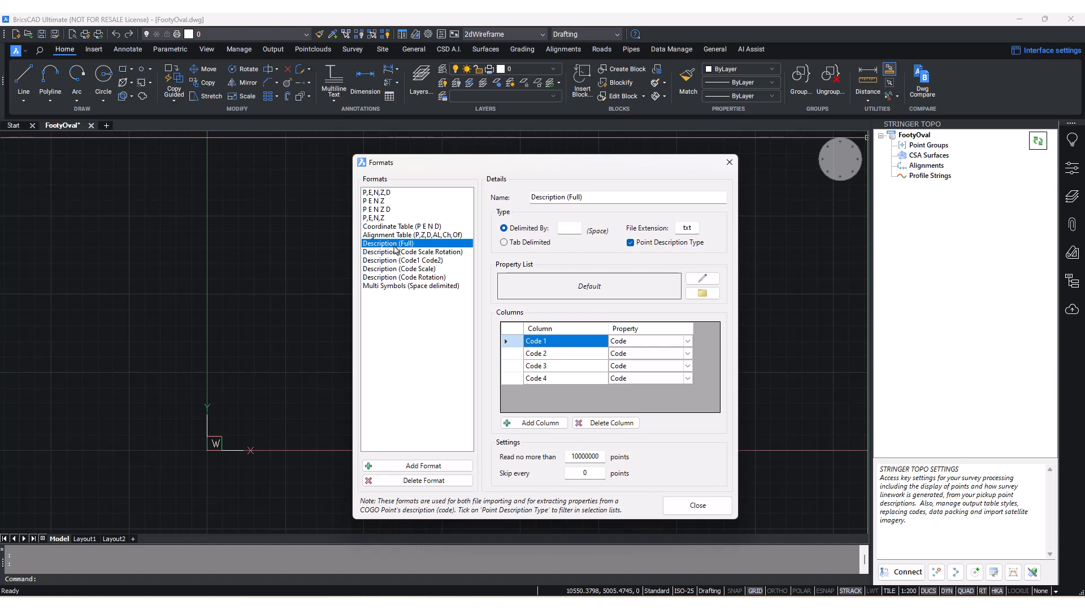
left_click(419, 254)
left_click(423, 261)
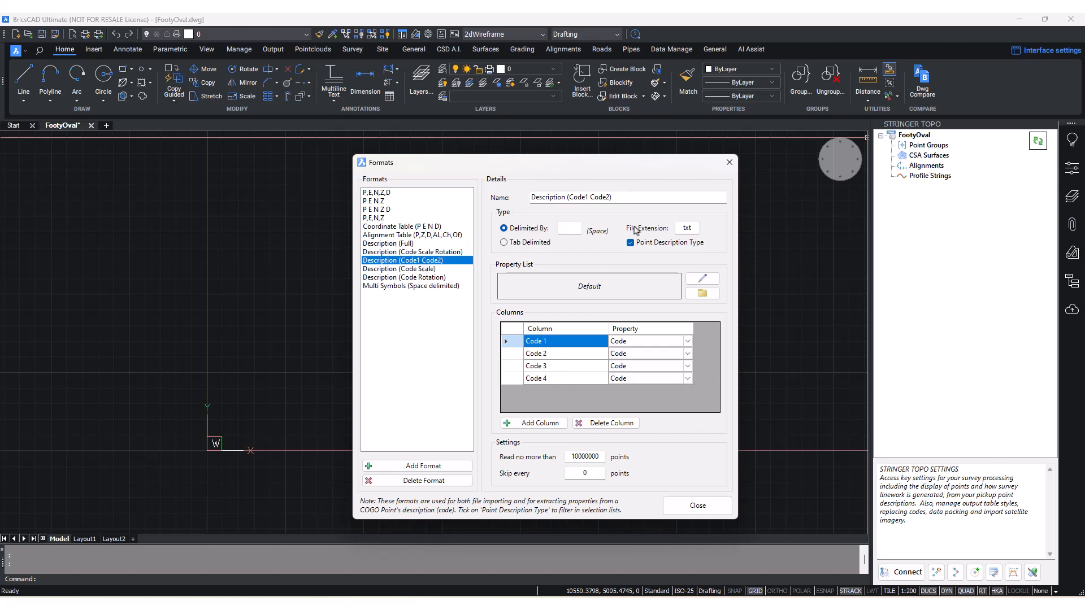
- Review the Description (Code1 Code2) format's name against the P E N Z and Description (Full) formats, and close the point formats
left_click(558, 196)
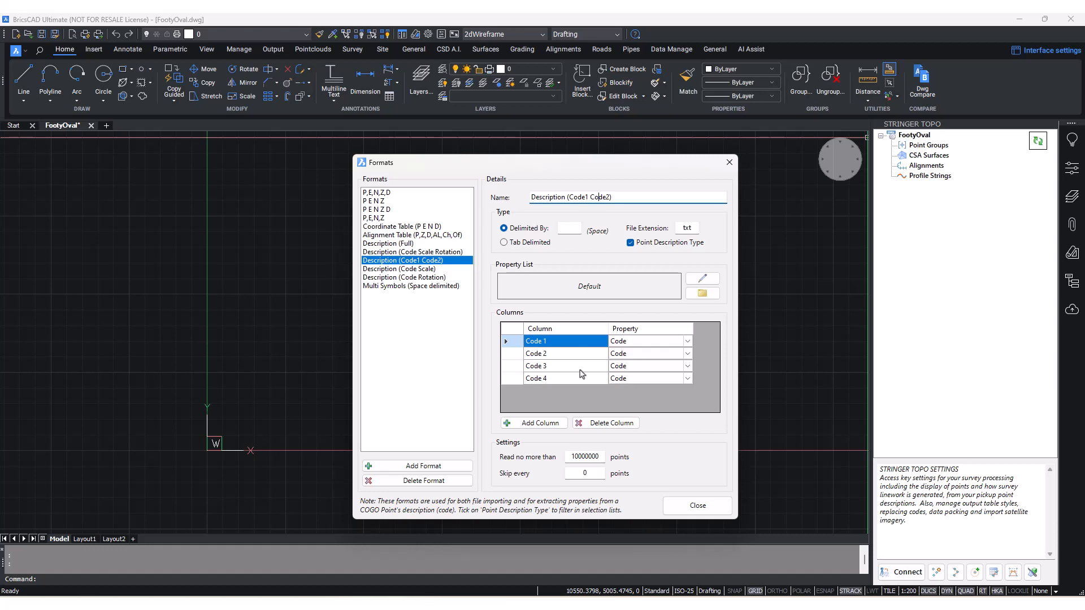
left_click_drag(644, 199, 474, 200)
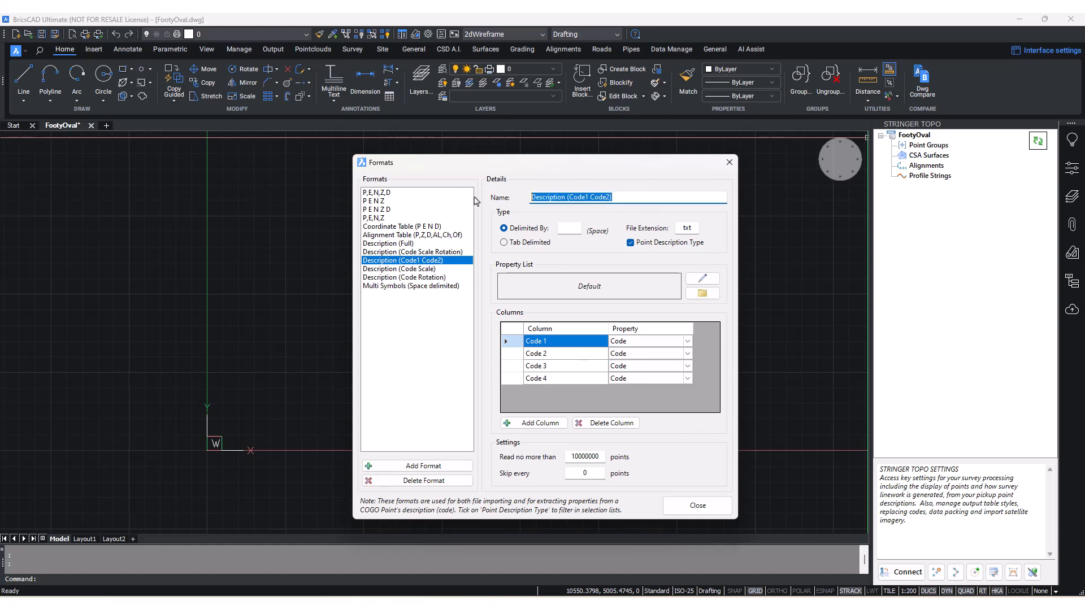
left_click(538, 197)
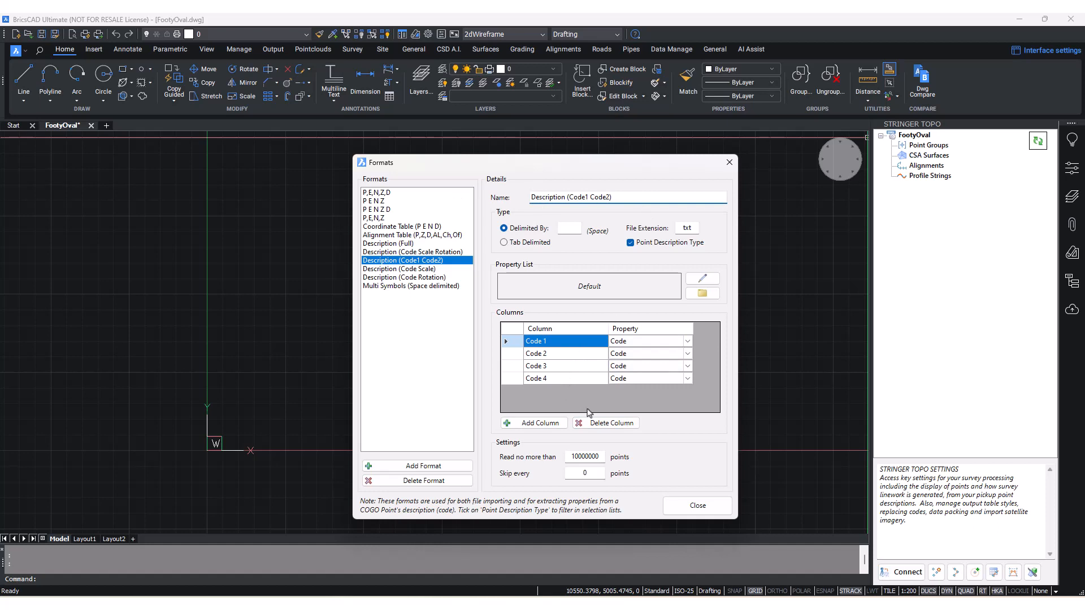
left_click(402, 201)
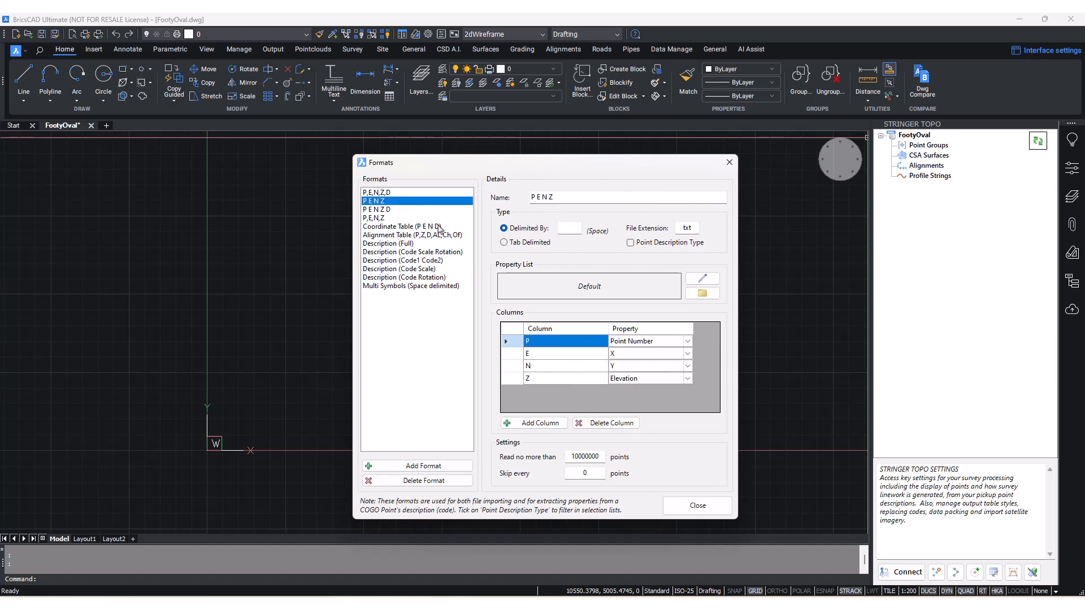
left_click(401, 244)
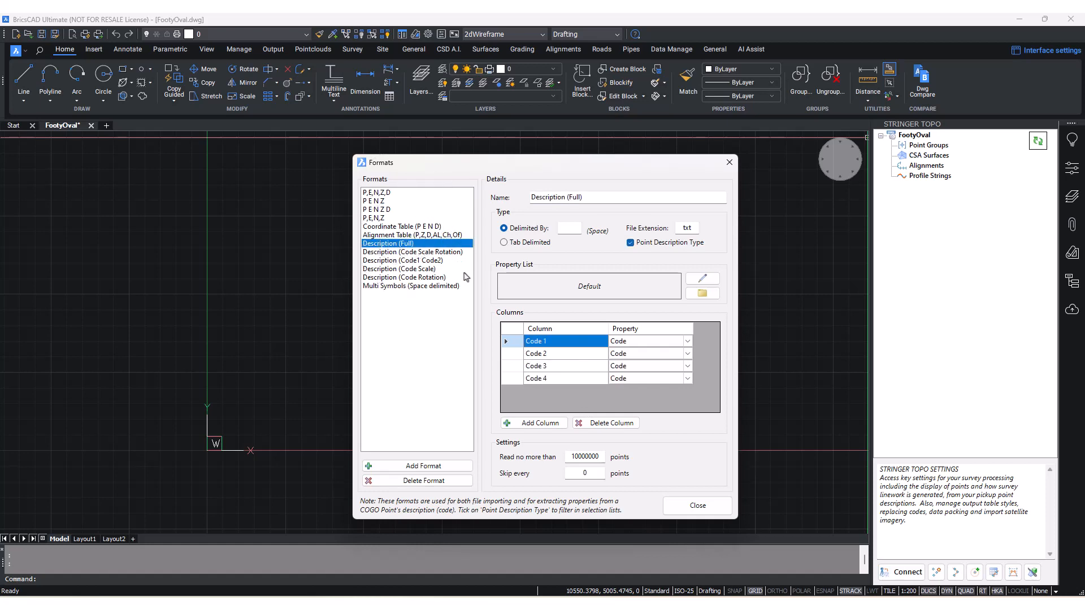
left_click(705, 506)
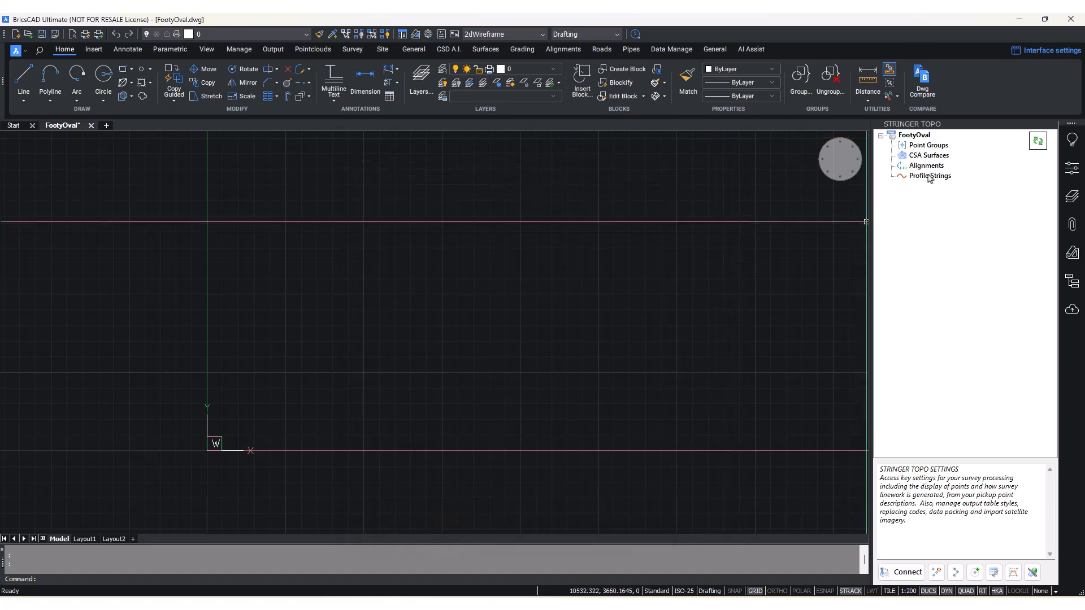
- Open the Point Code Set settings for FootyOval and show the Alpha (Individual Layers) table
right_click(930, 135)
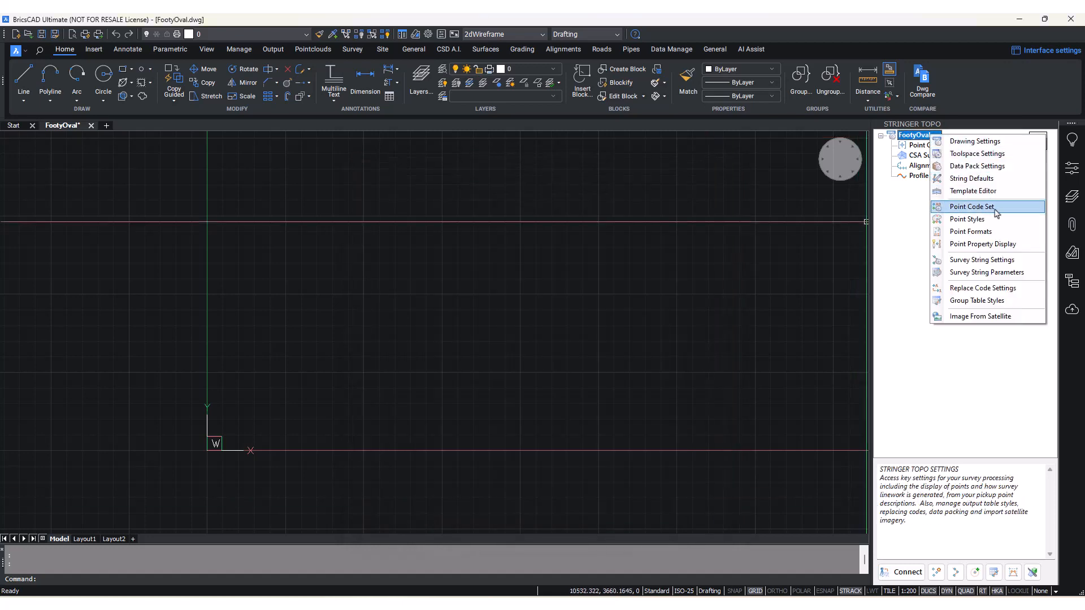
left_click(971, 207)
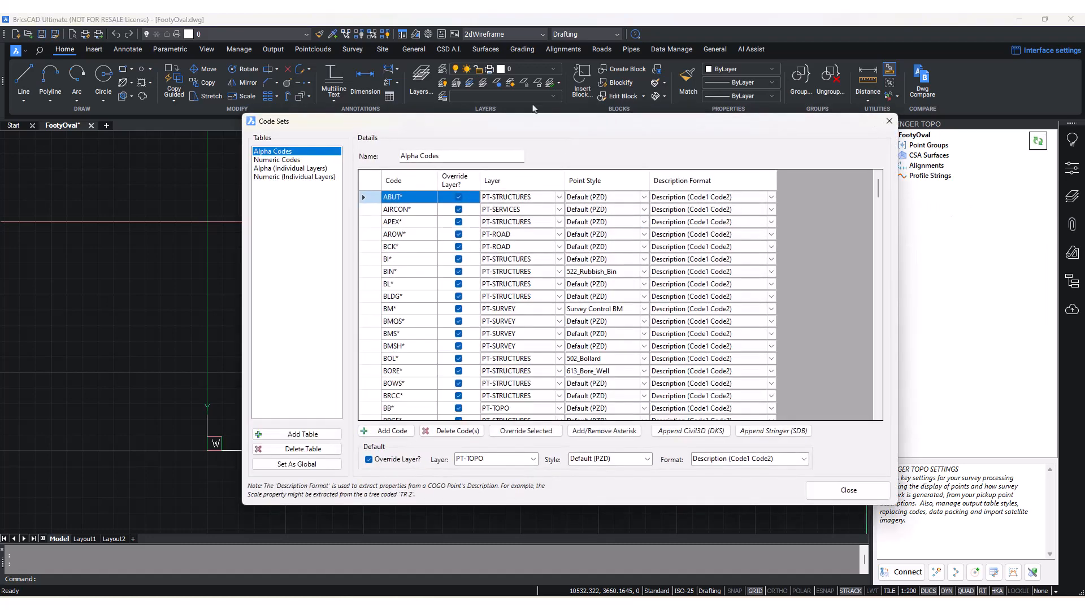
left_click_drag(525, 119, 532, 120)
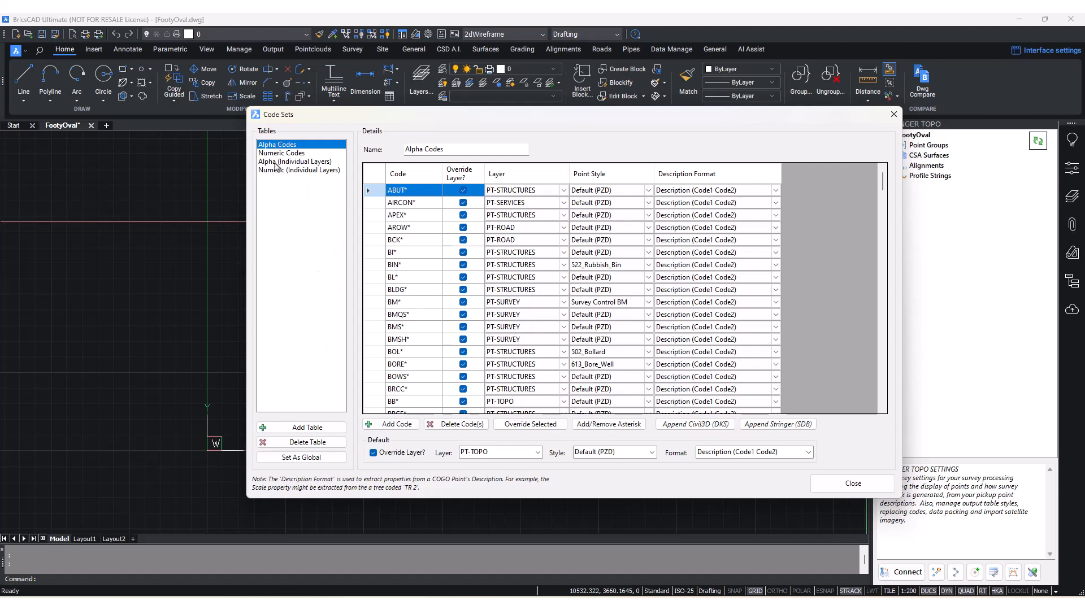
left_click(276, 162)
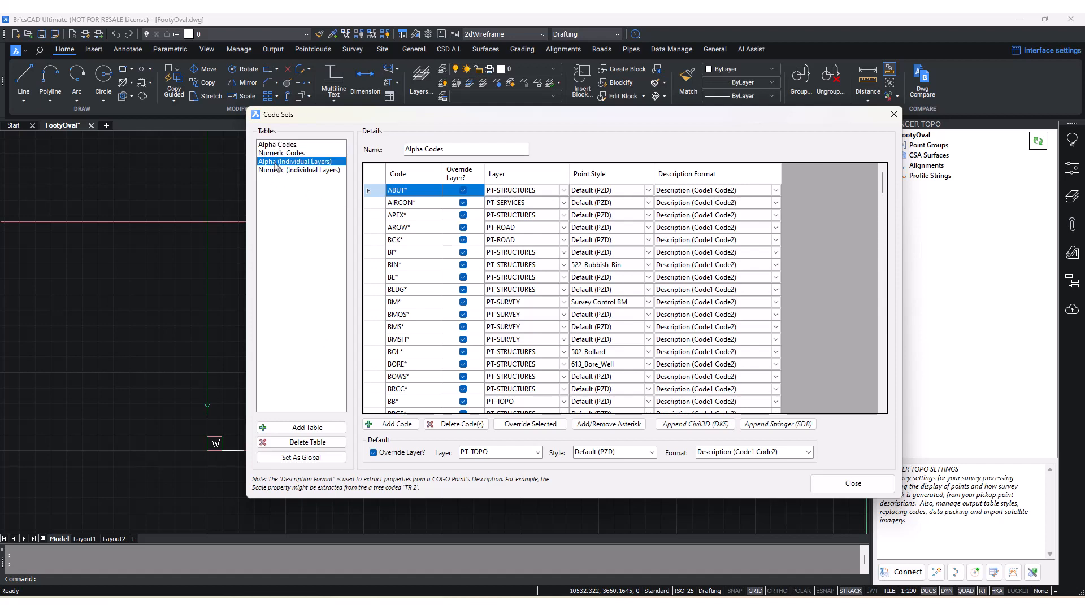
left_click_drag(441, 121, 482, 105)
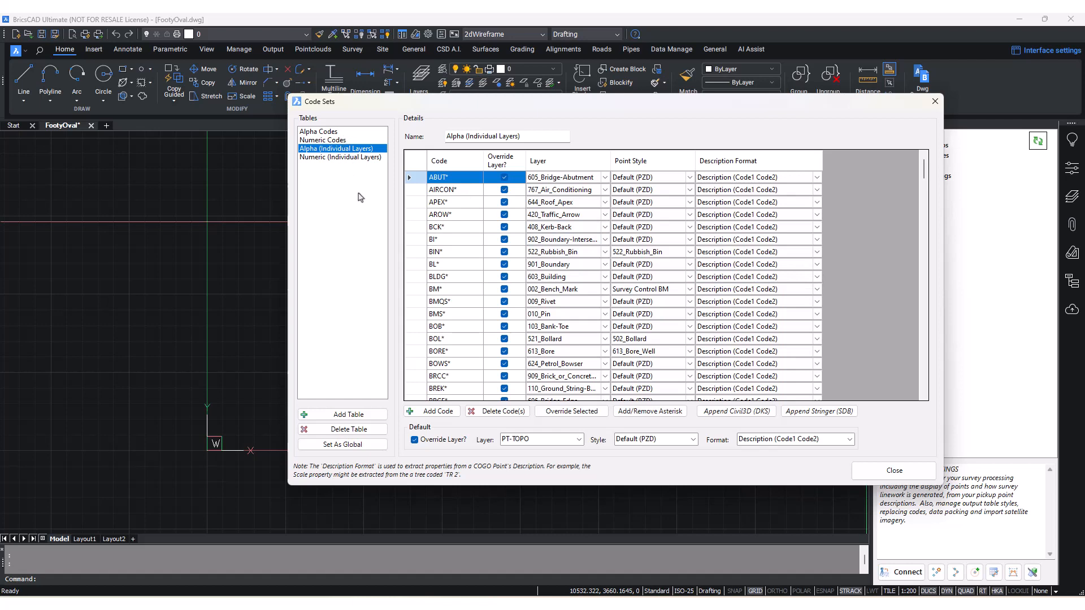
- Set the Alpha (Individual Layers) table as the global code table
left_click(361, 446)
left_click(356, 447)
left_click(356, 446)
- Look through all the codes in the Alpha (Individual Layers) table with their layers and point styles, and return to the first code
scroll(472, 288, "down", 8)
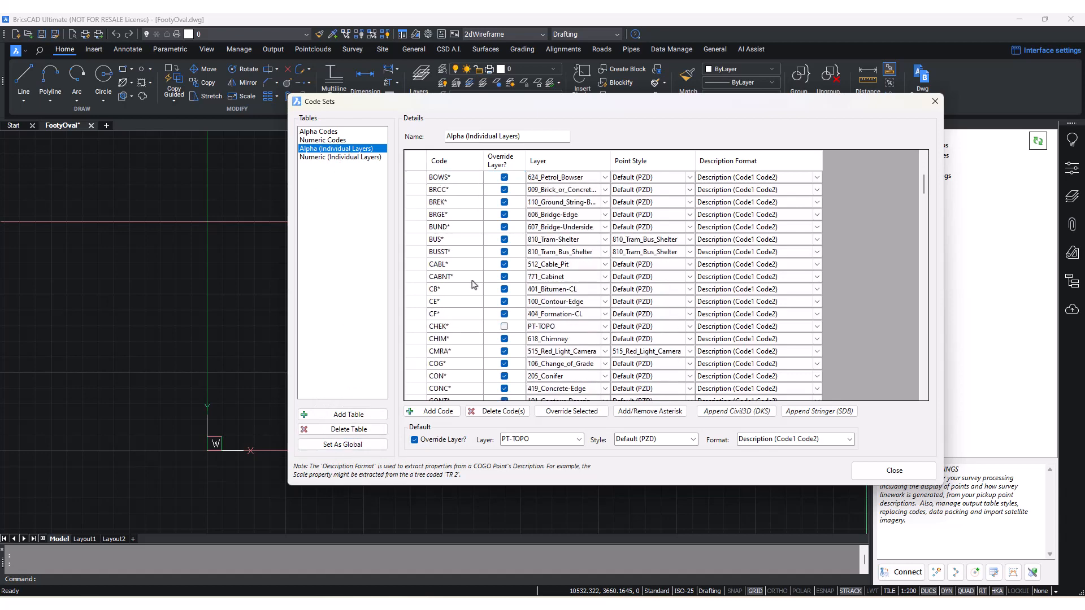
scroll(468, 295, "down", 10)
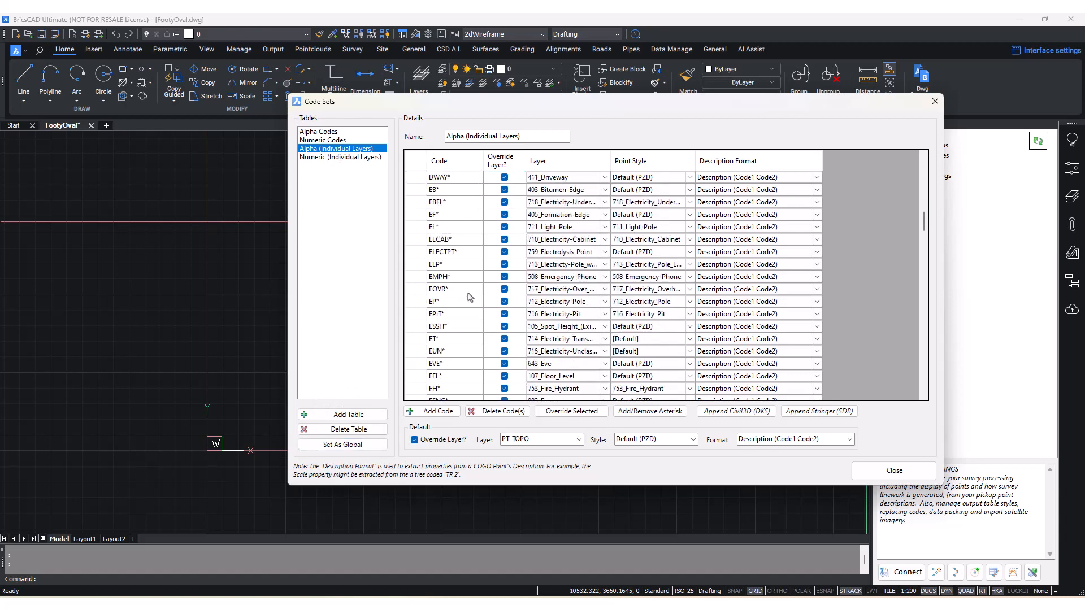
scroll(468, 297, "down", 10)
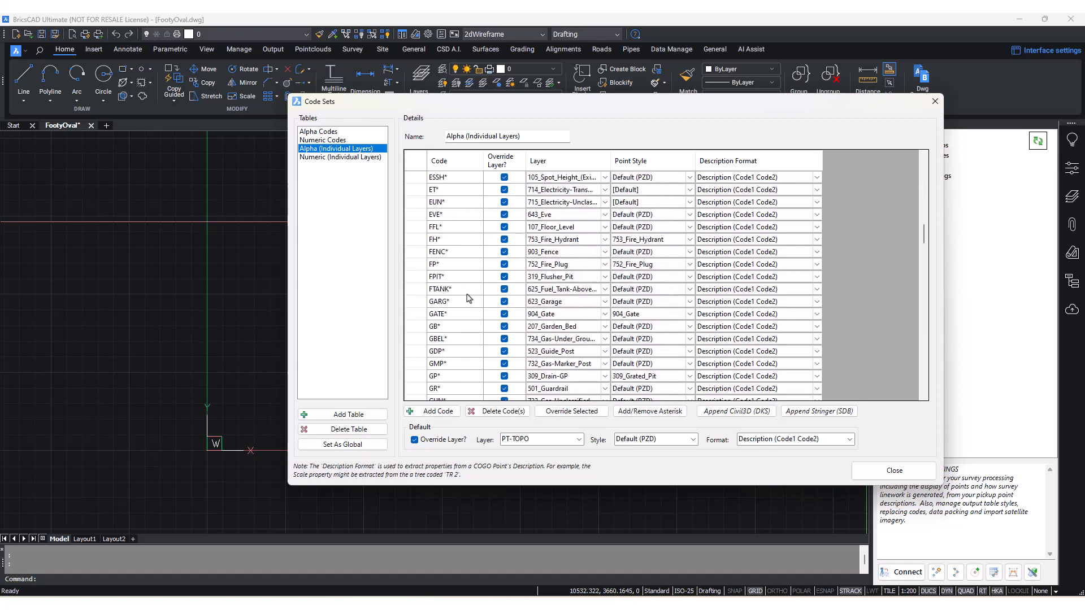
scroll(468, 298, "down", 10)
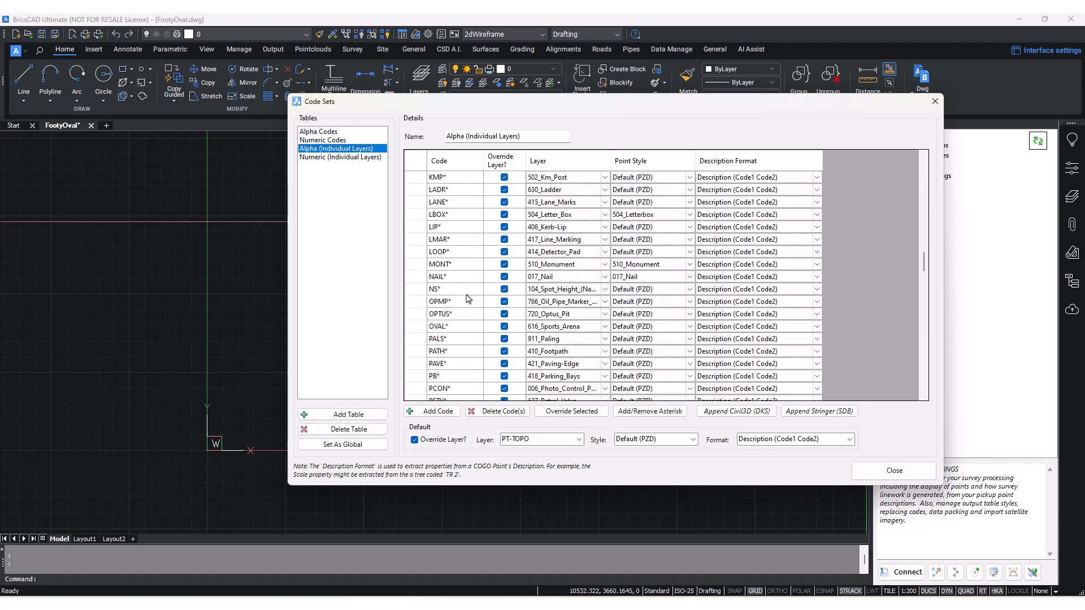
scroll(469, 298, "down", 3)
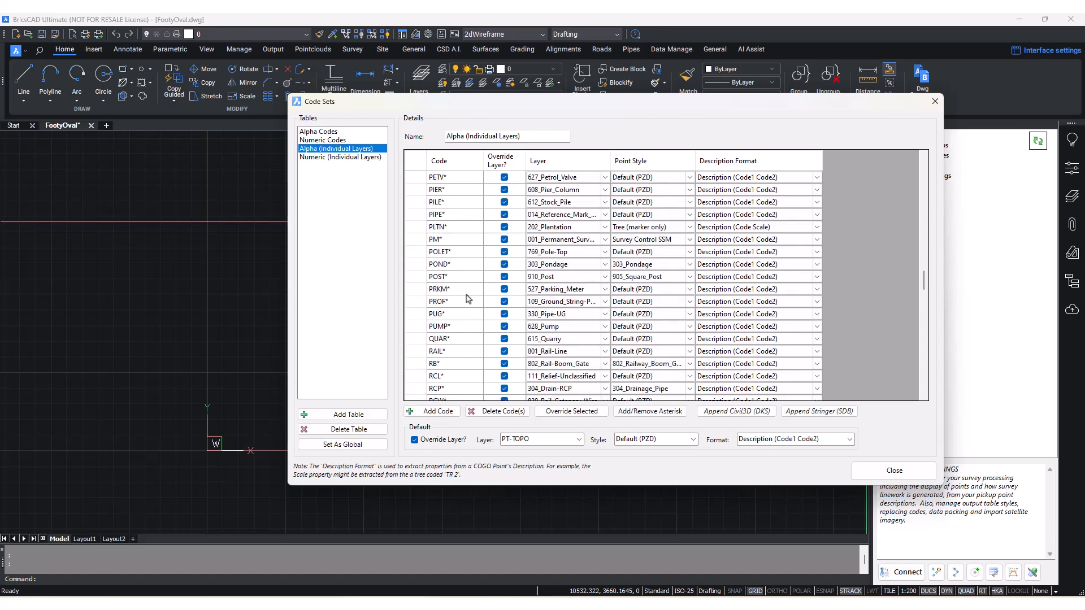
scroll(469, 298, "down", 9)
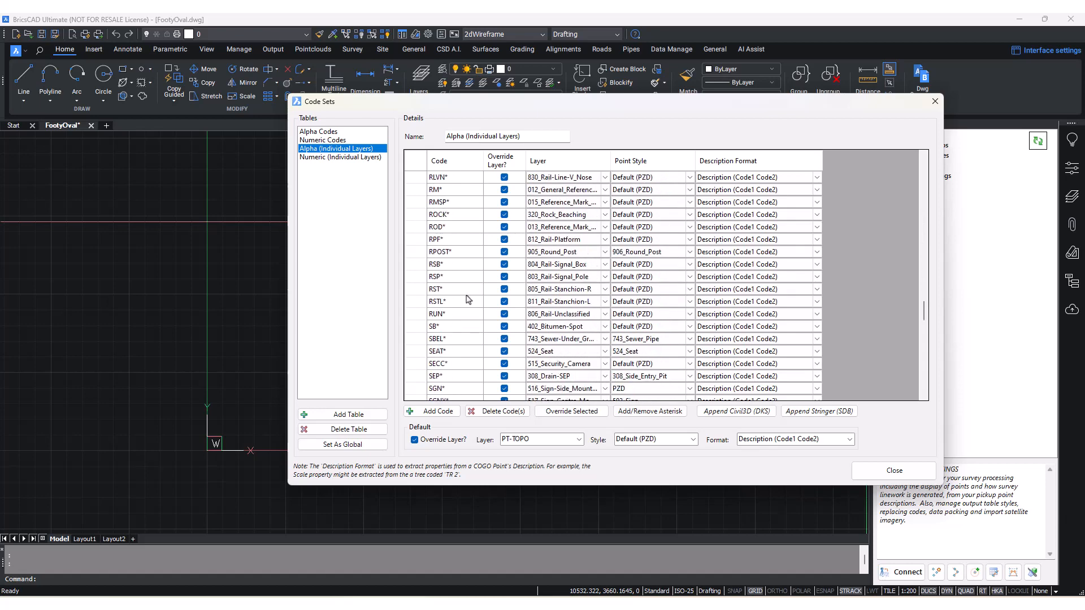
scroll(468, 299, "down", 10)
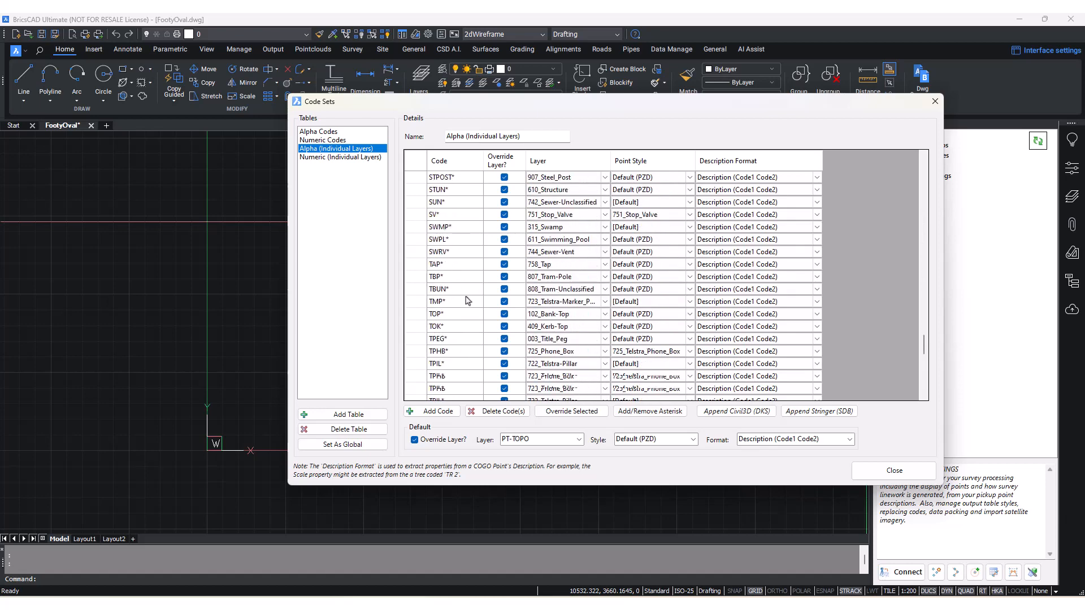
scroll(469, 300, "down", 12)
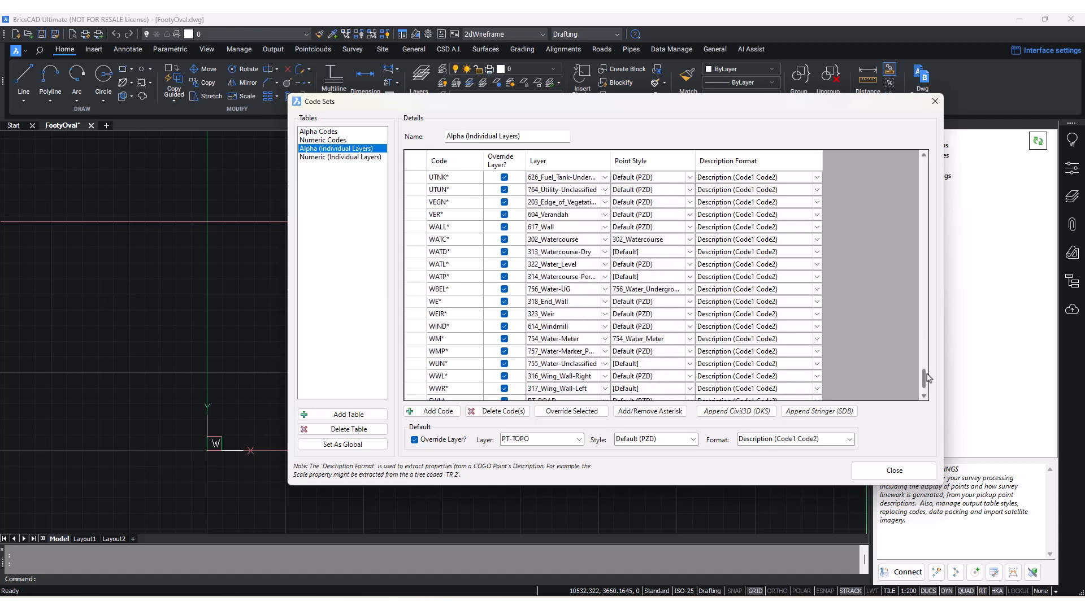
left_click_drag(925, 374, 942, 160)
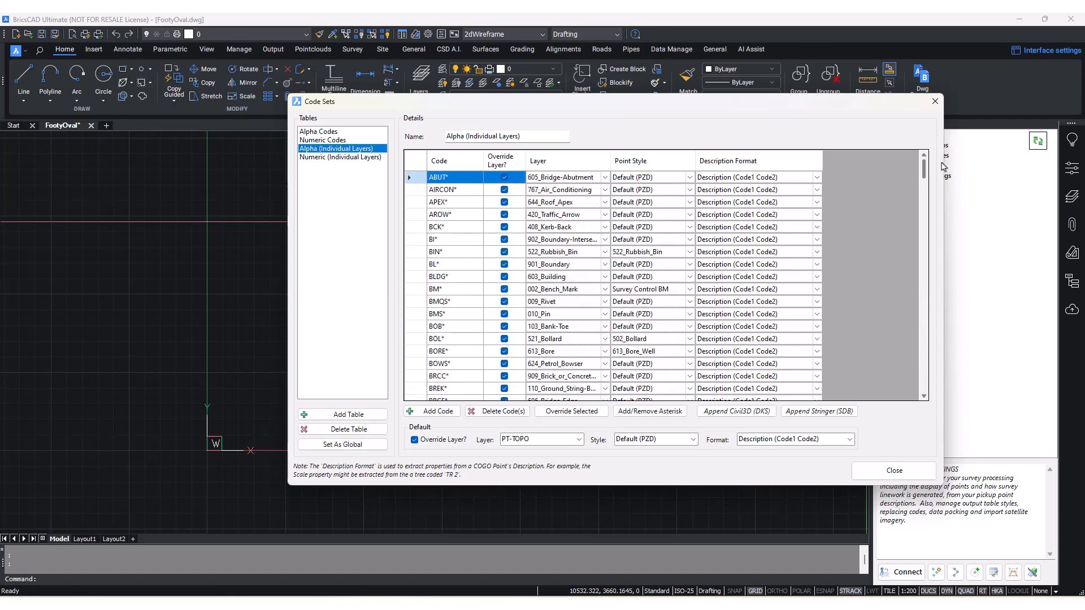
- Examine the layer, point style and description format assigned to the BCK* code
left_click(458, 230)
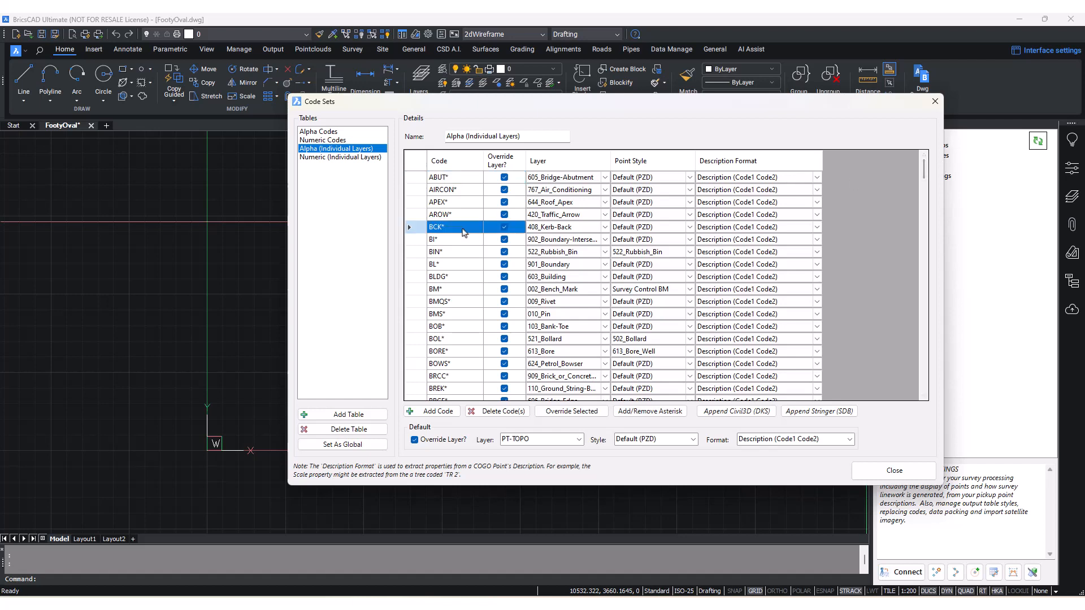
left_click(446, 242)
left_click(442, 230)
left_click(448, 232)
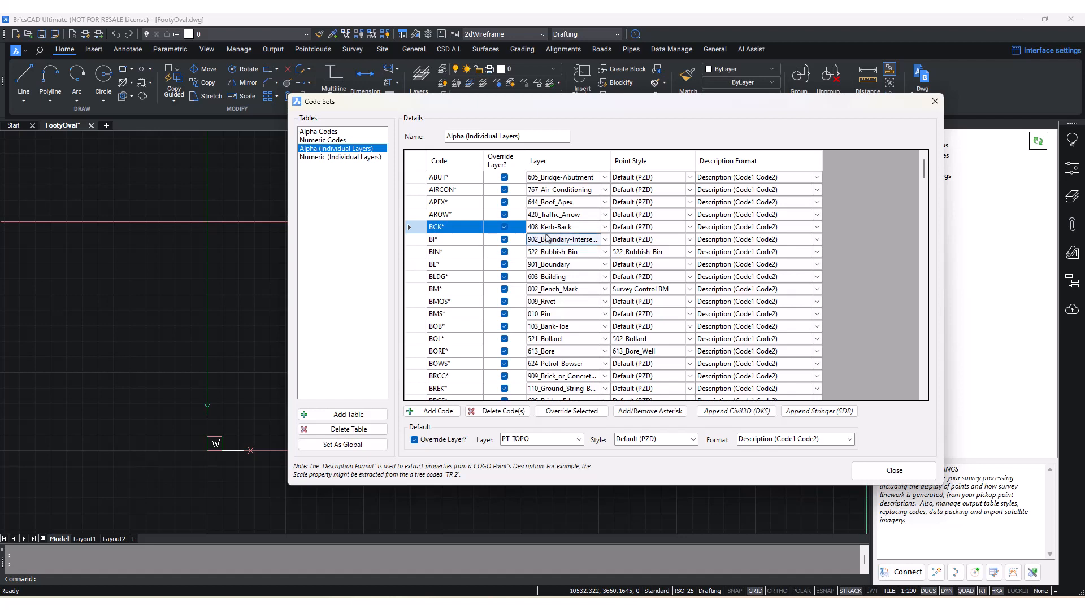
left_click(557, 229)
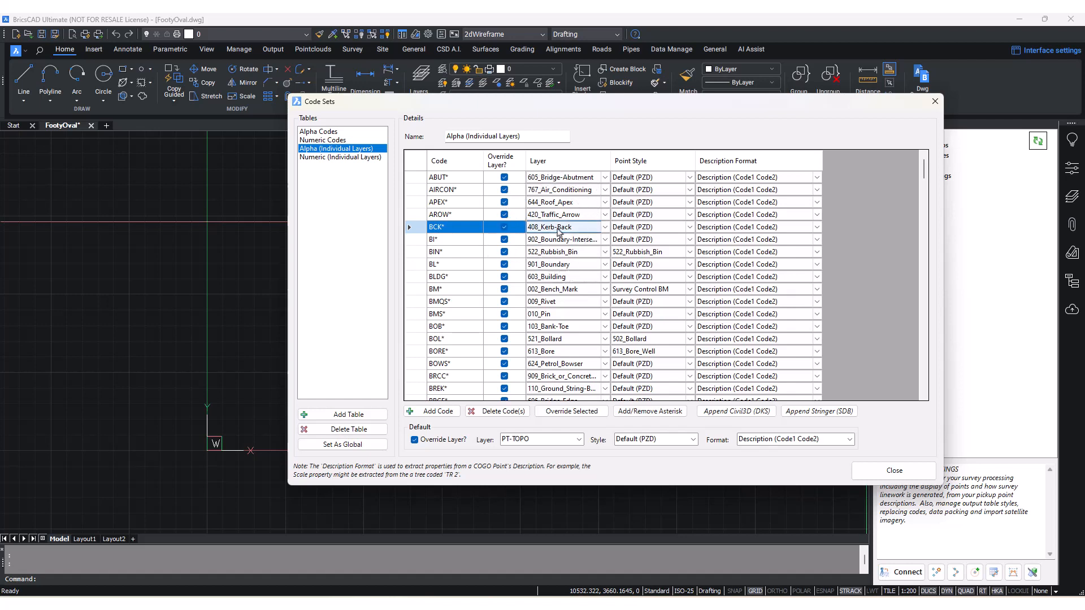
left_click(650, 229)
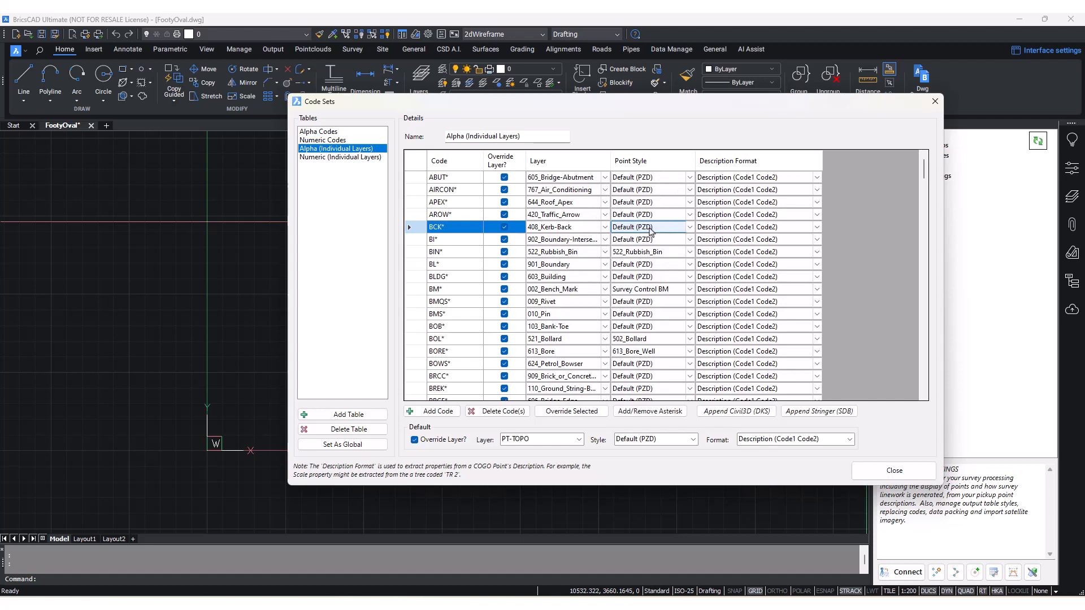
left_click(761, 228)
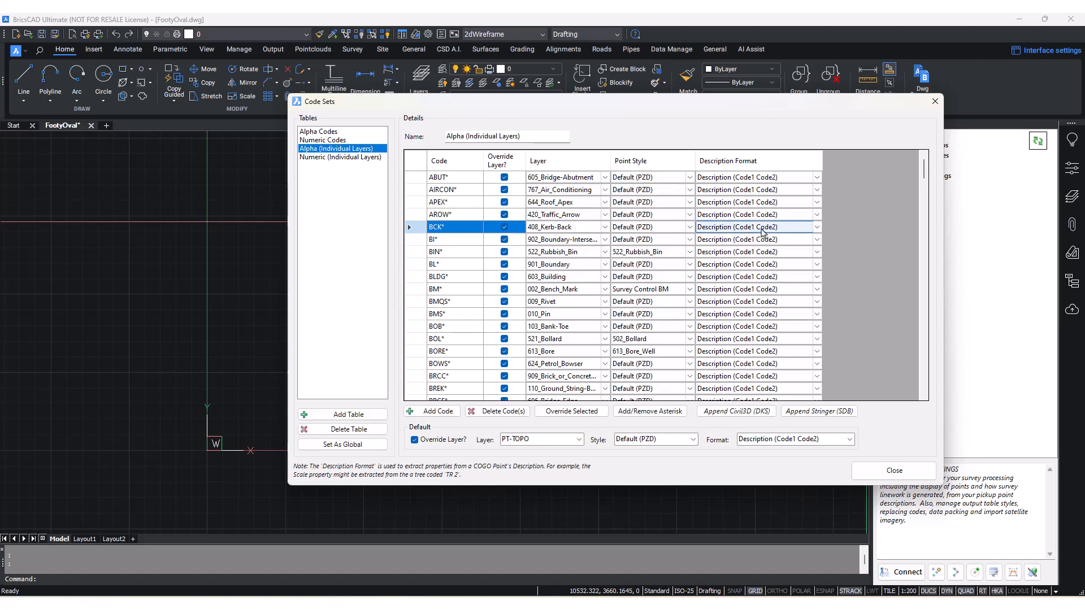
left_click(761, 230)
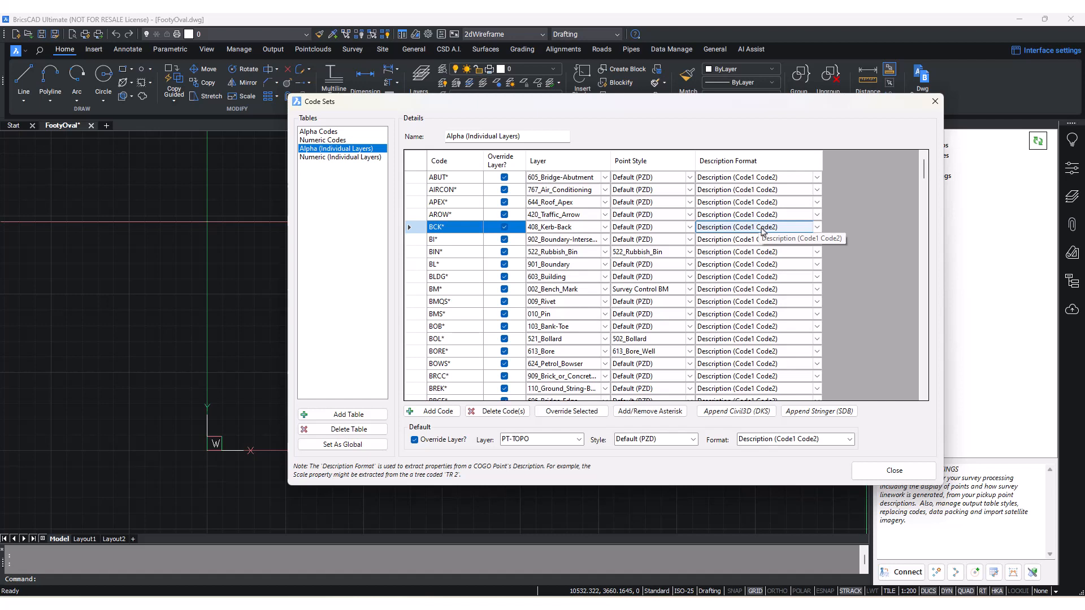
- Check the BCK* code's layer override against the table's default layer, and inspect its own layer and point style
left_click(443, 228)
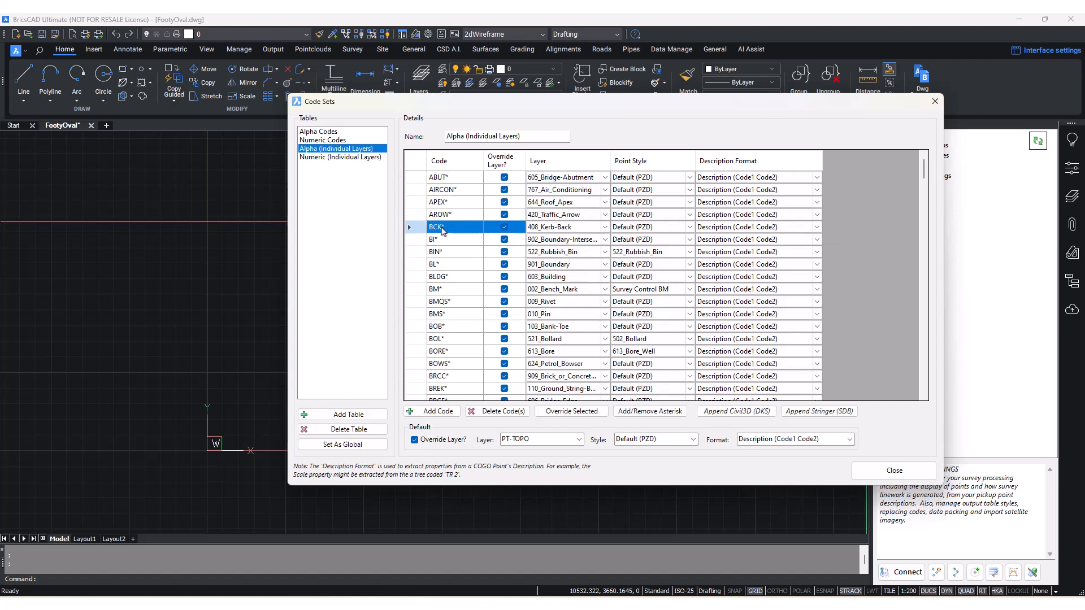
left_click(509, 232)
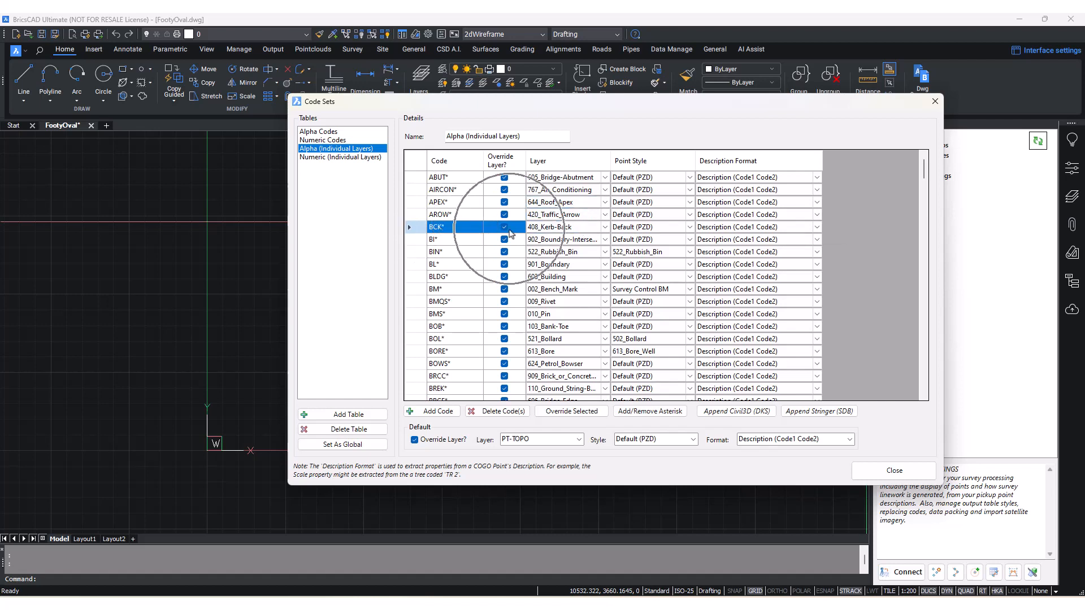
key("ctrl")
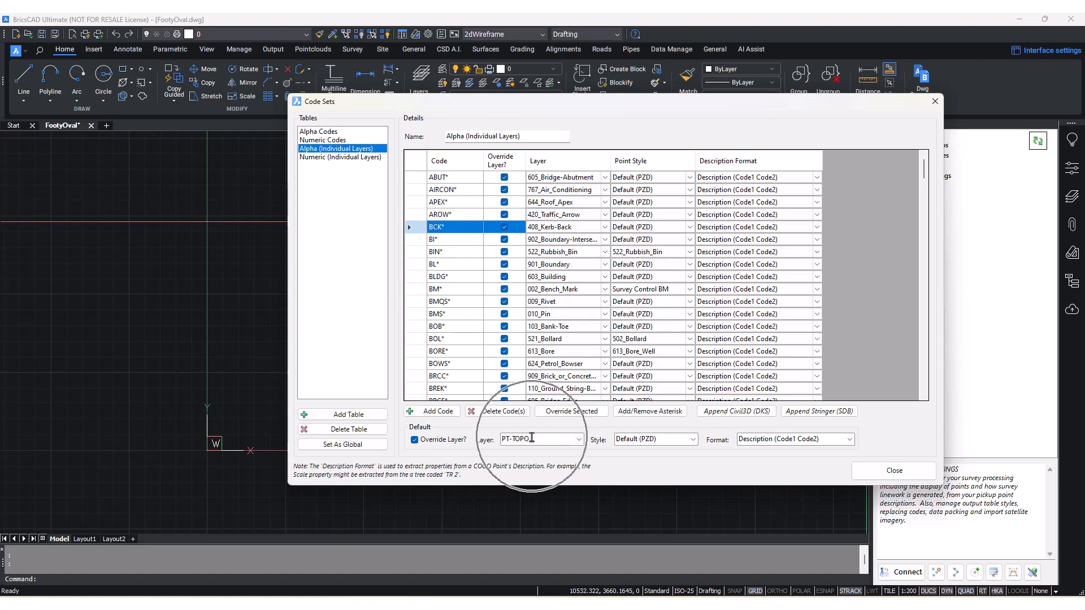
left_click(549, 229)
left_click(636, 227)
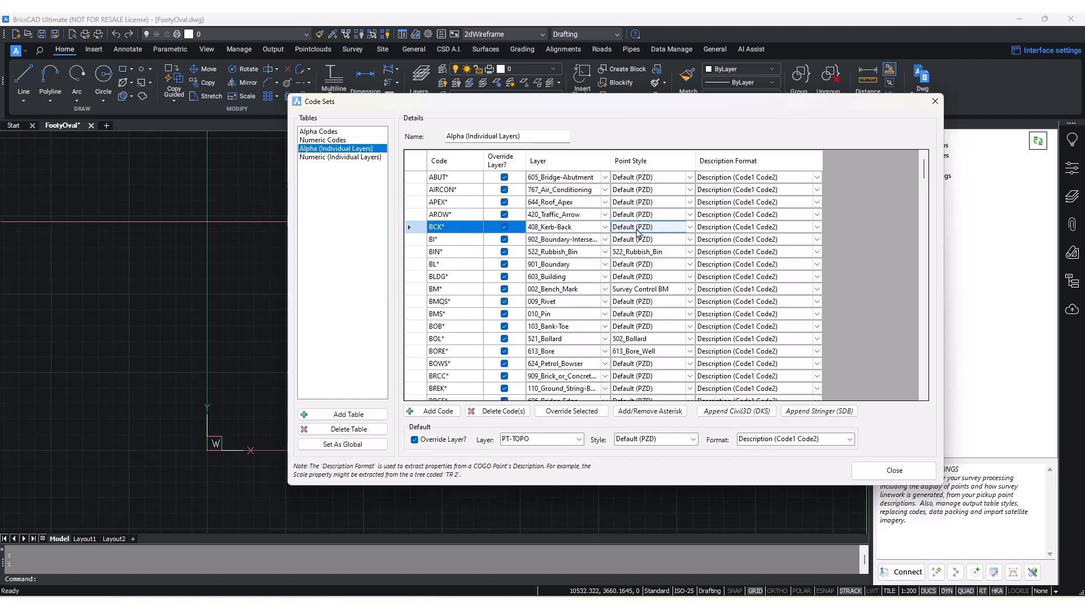
- Check the BCK* code's description format, and look through the further codes in the Alpha (Individual Layers) table
left_click(751, 227)
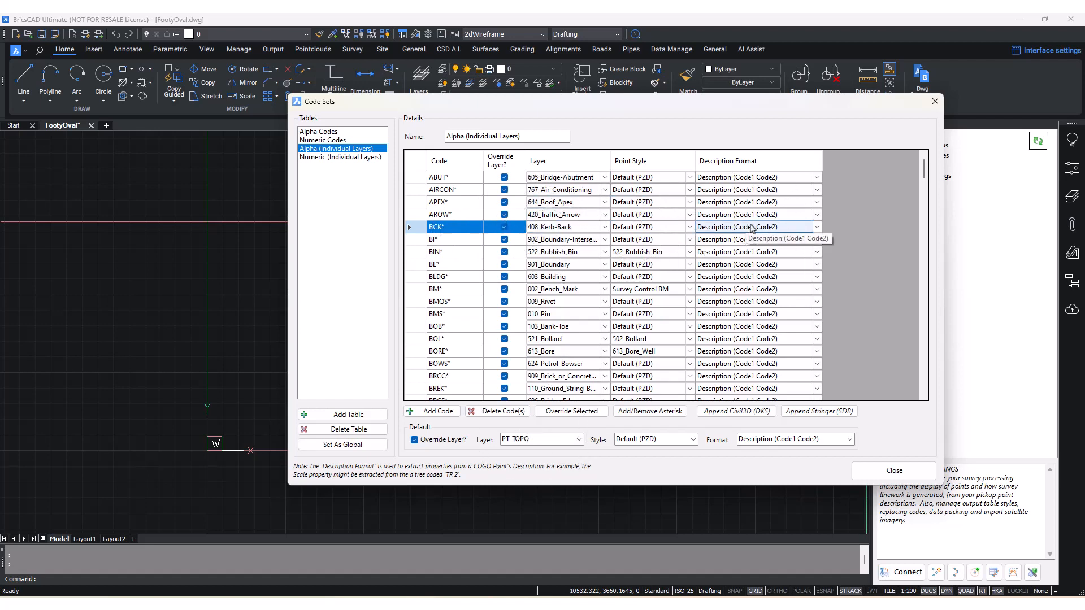
scroll(443, 263, "down", 15)
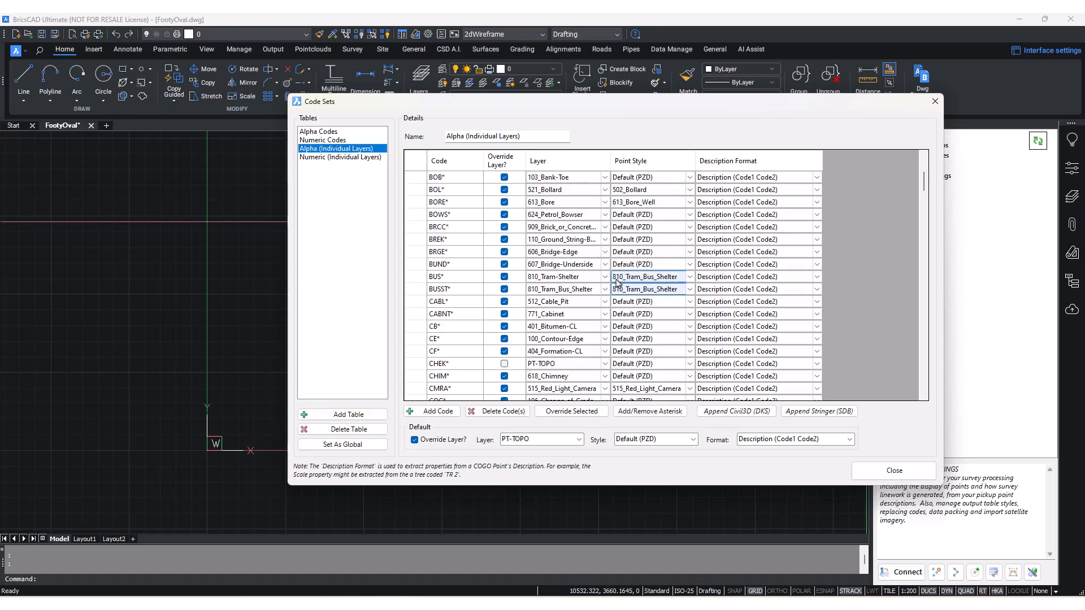
scroll(442, 263, "down", 4)
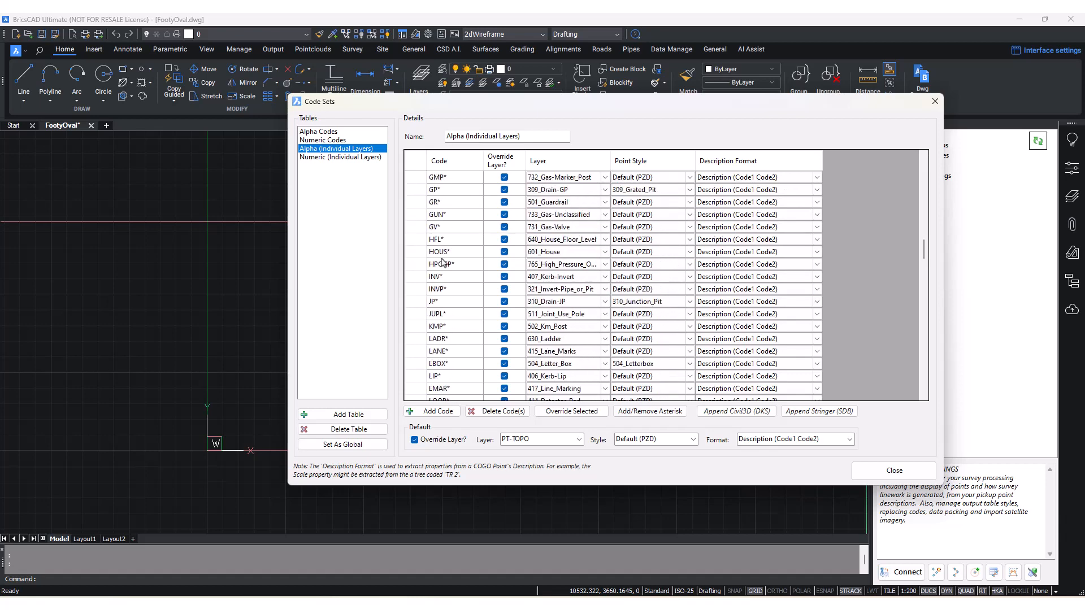
- Look through the codes in the Numeric (Individual Layers) table with their layers and point styles
left_click(363, 158)
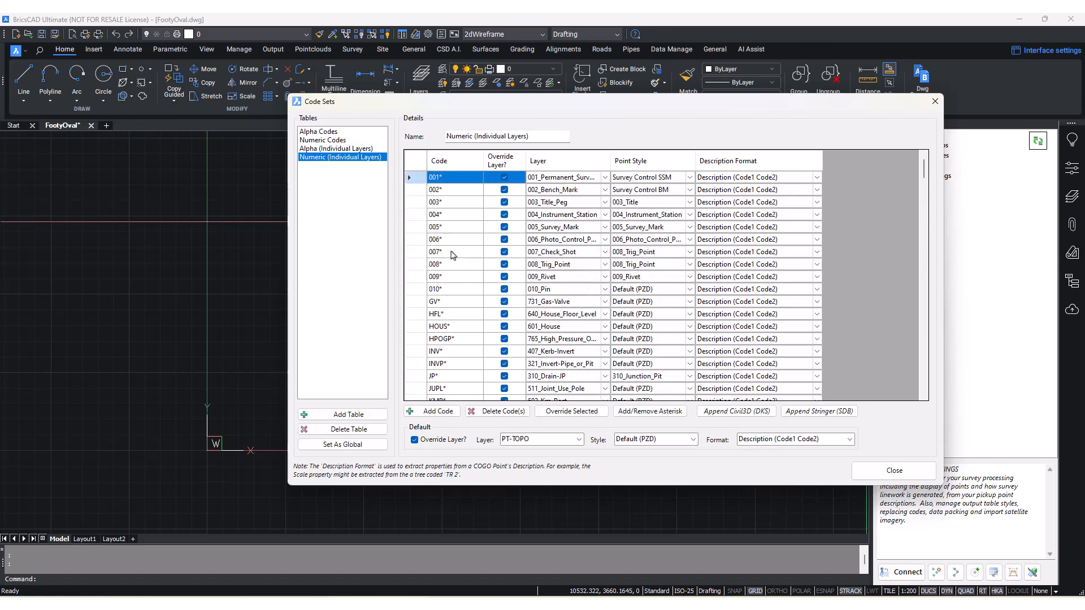
scroll(455, 252, "down", 10)
scroll(455, 252, "down", 15)
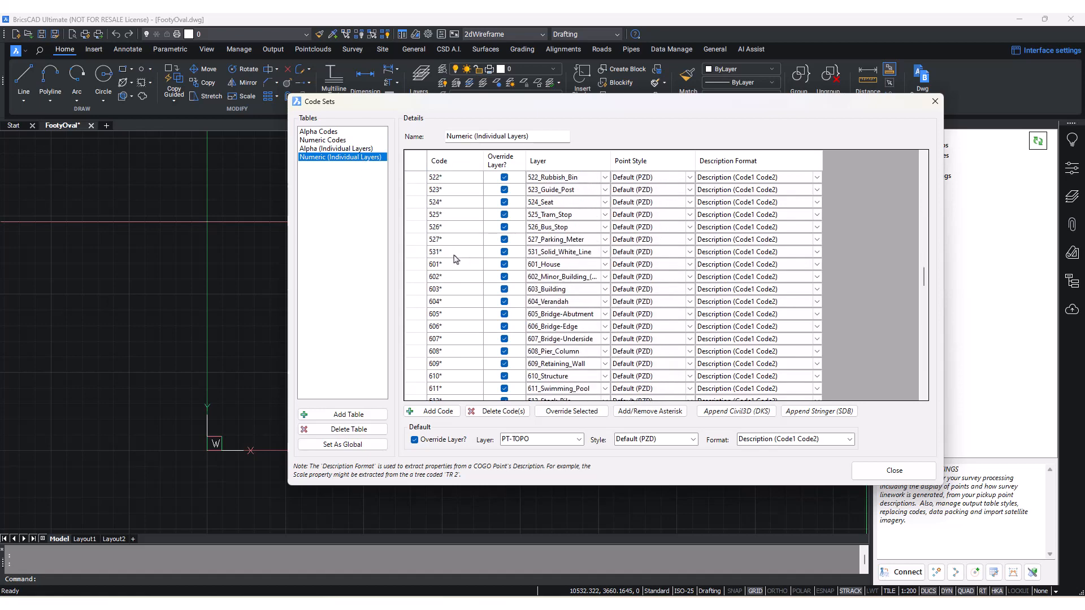
scroll(455, 259, "down", 10)
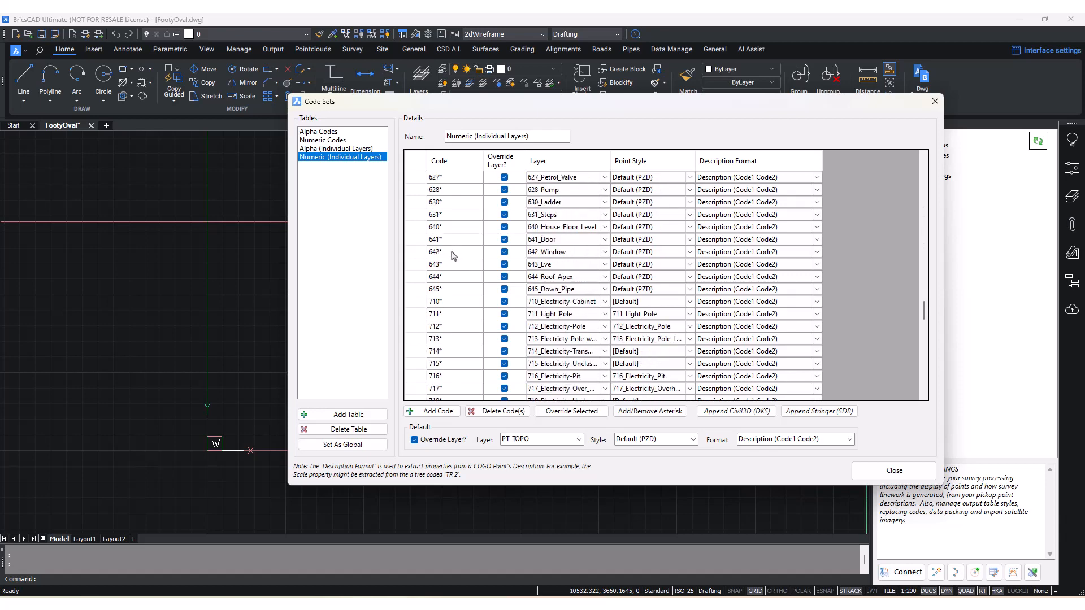
- Review the numeric table's default layer override, layer, style and format, and close the code sets
left_click(417, 438)
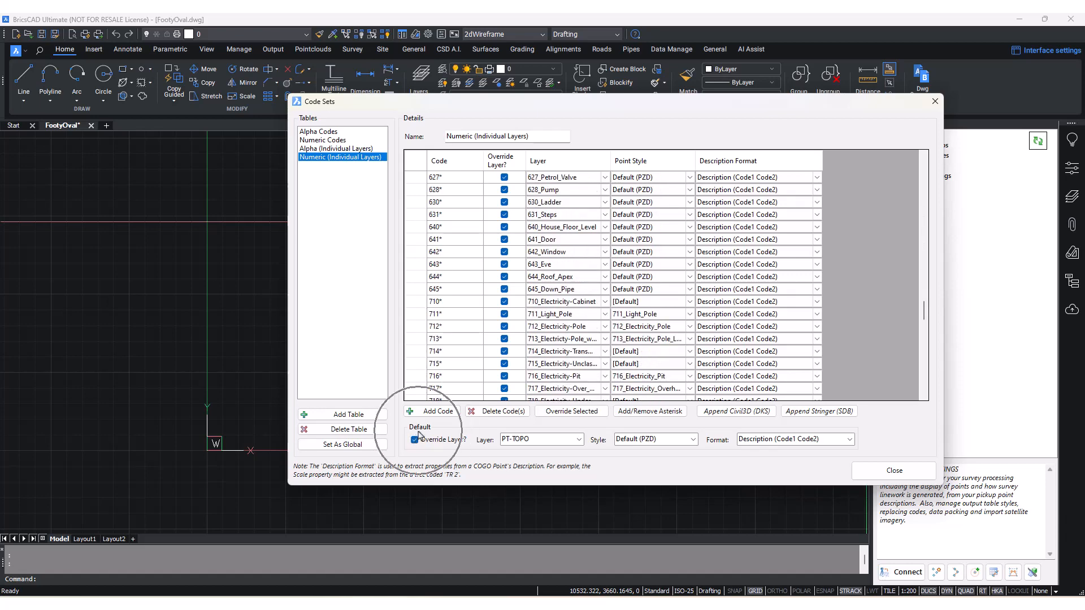
left_click(542, 439)
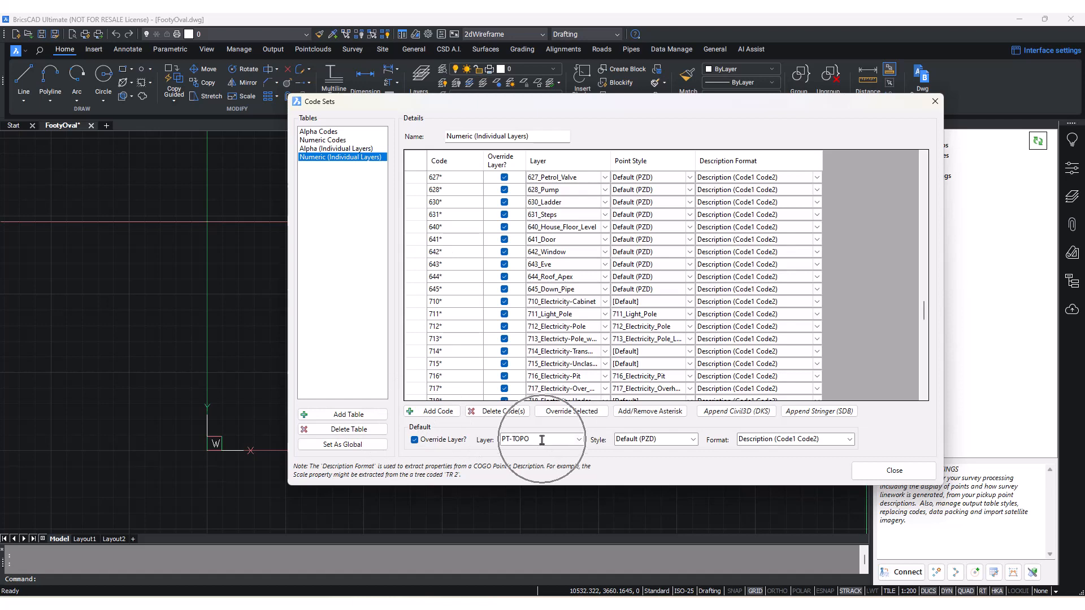
left_click(664, 441)
left_click(801, 439)
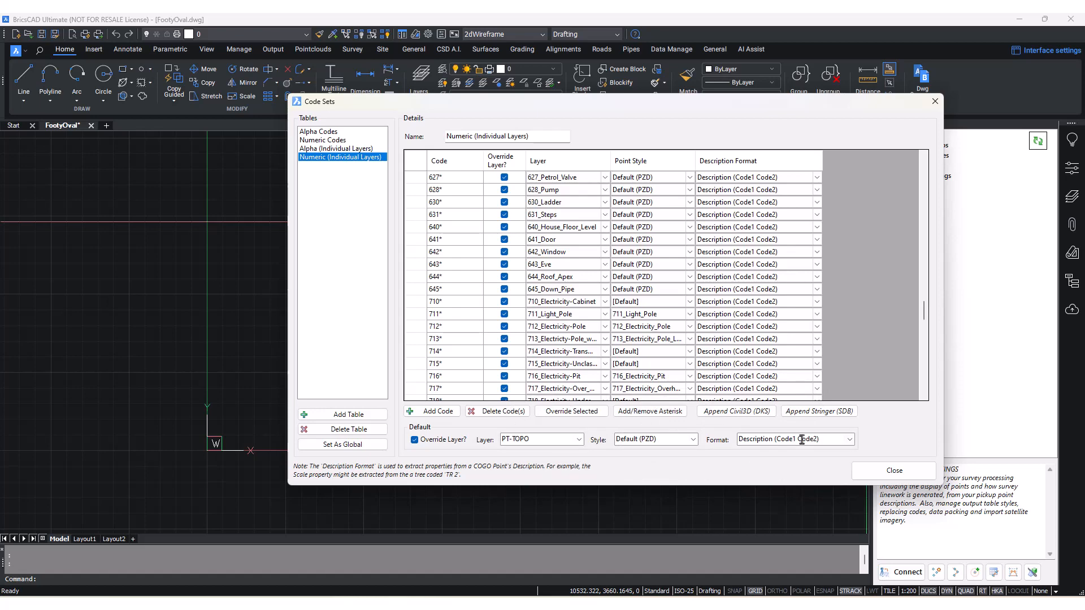
left_click(894, 470)
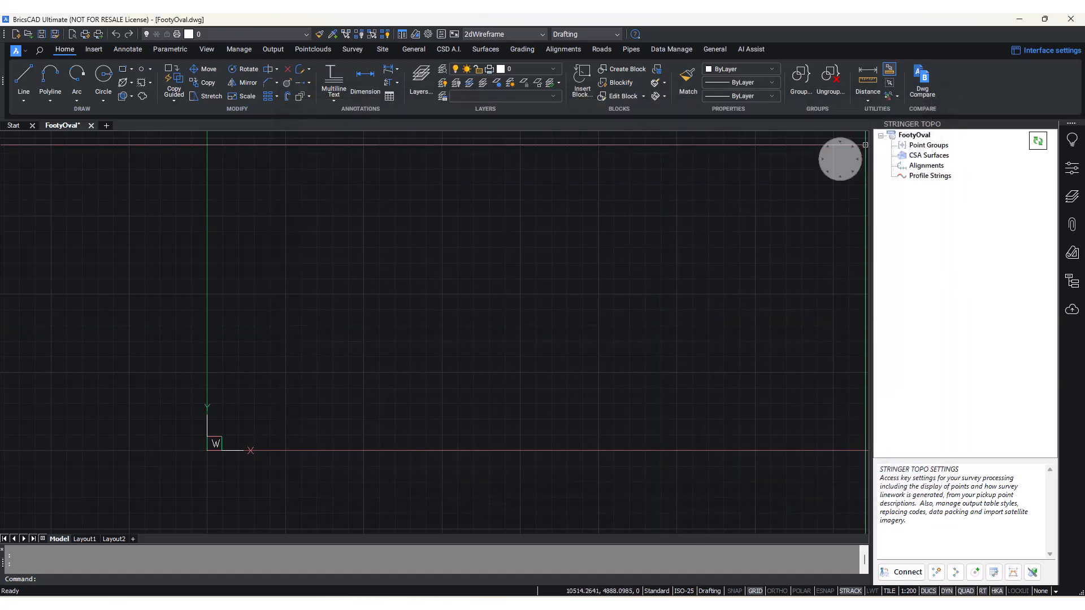
- Open the survey string settings for the FootyOval drawing and display the Alpha (Individual Layers) table
right_click(918, 135)
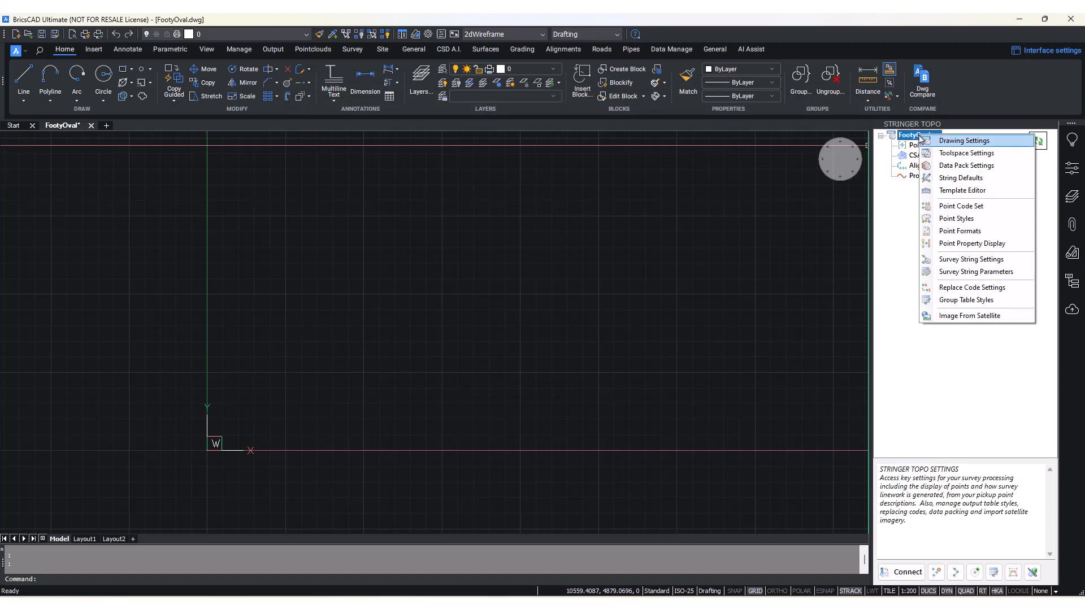
left_click(977, 260)
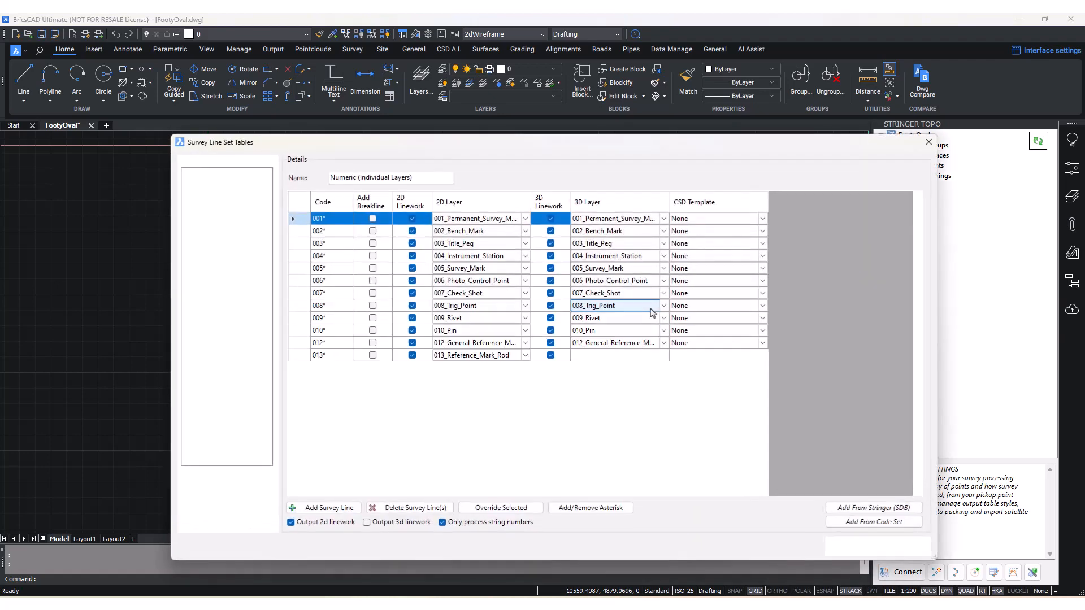
left_click_drag(451, 161, 500, 90)
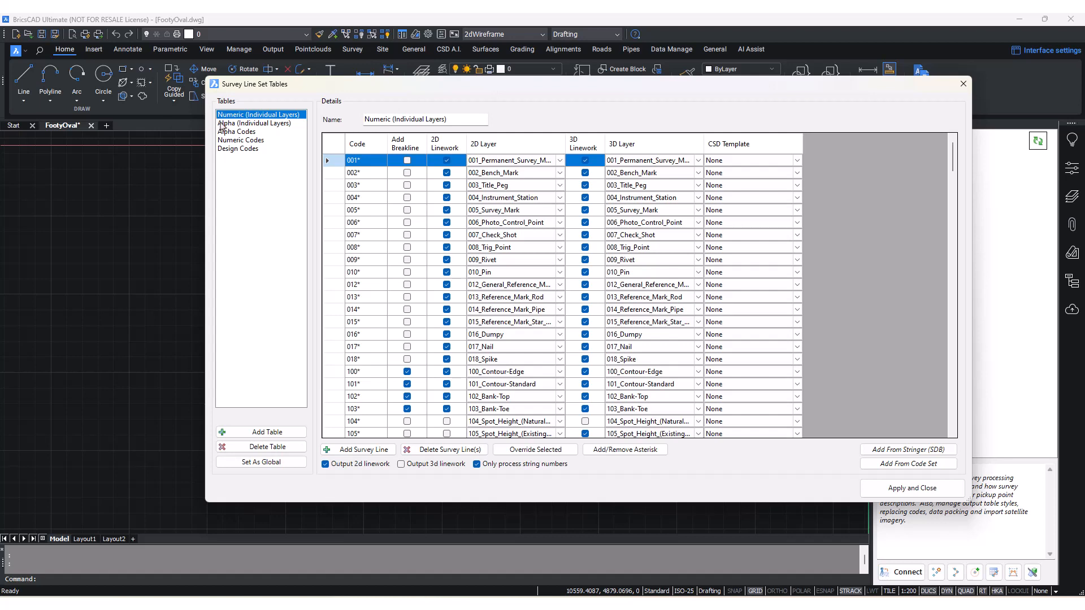
left_click(221, 124)
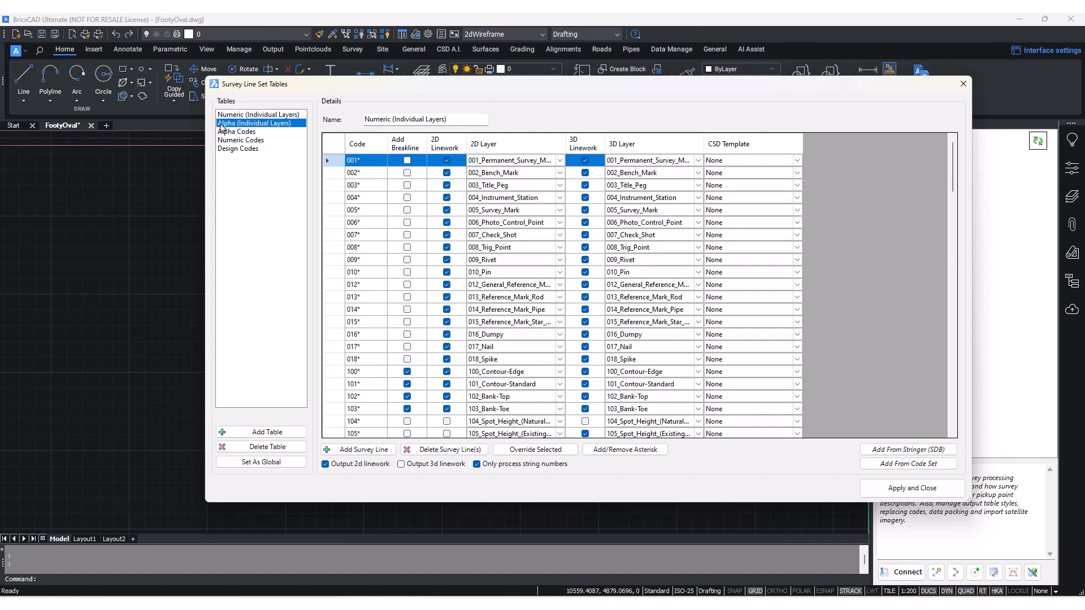
left_click_drag(383, 102, 412, 113)
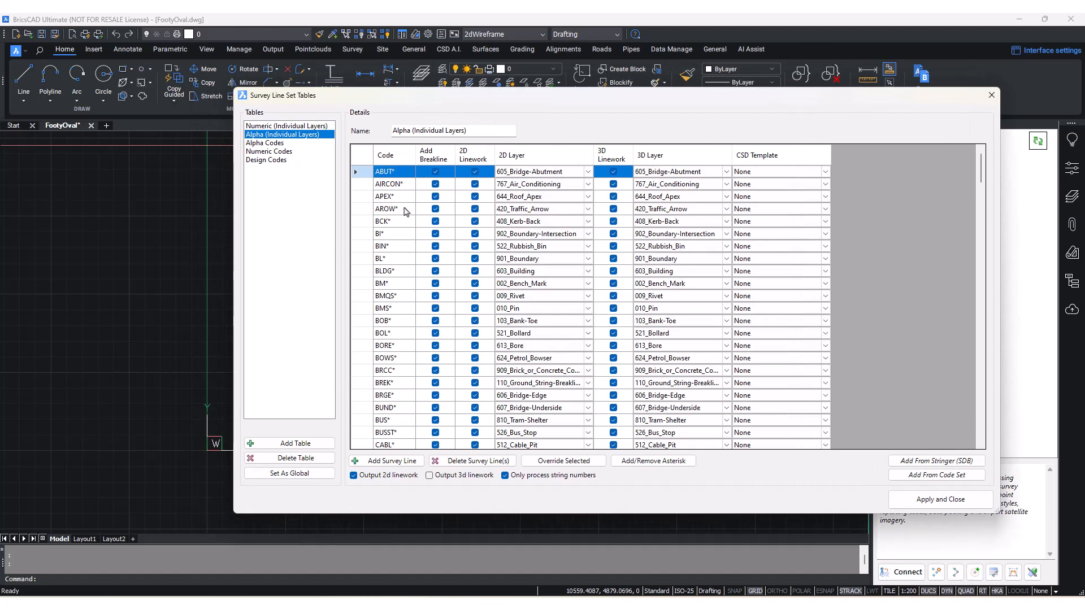
- Examine the BCK* survey line's breakline setting, 2D and 3D linework settings and assigned layers
left_click(397, 223)
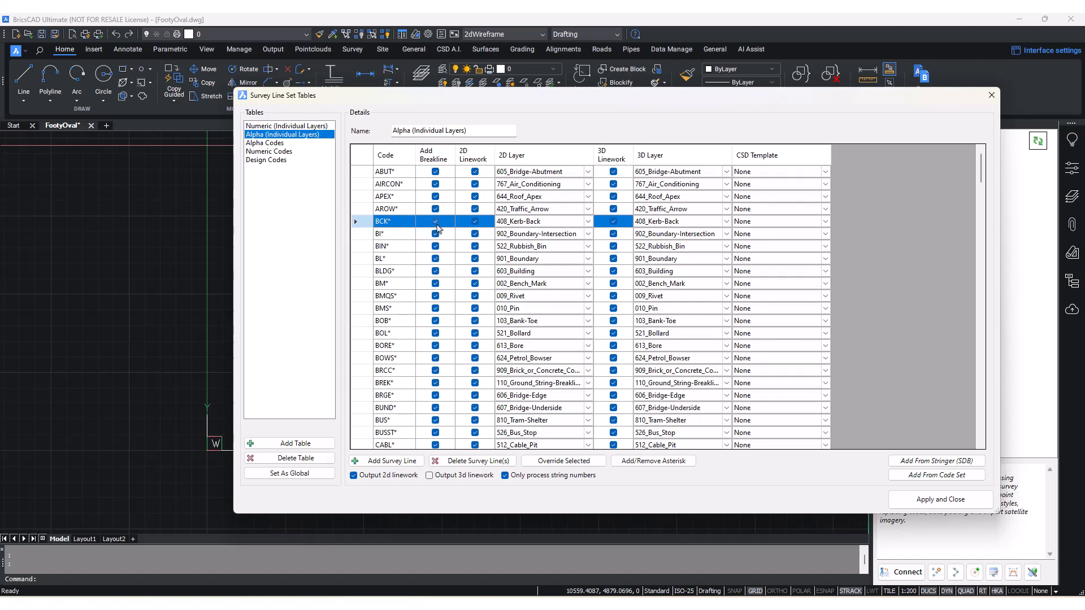
key("ctrl")
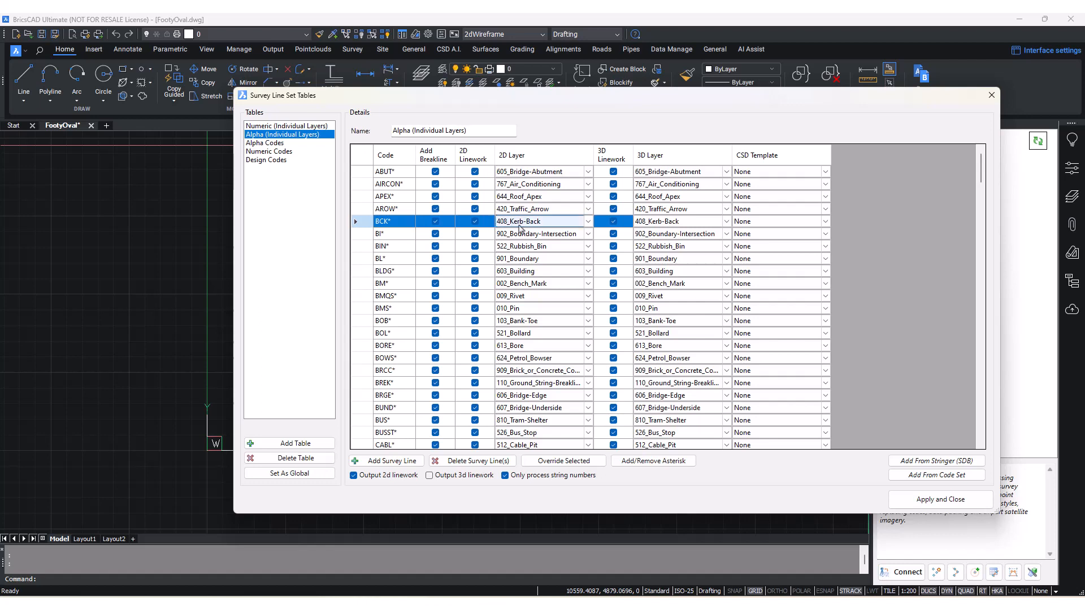
key("ctrl")
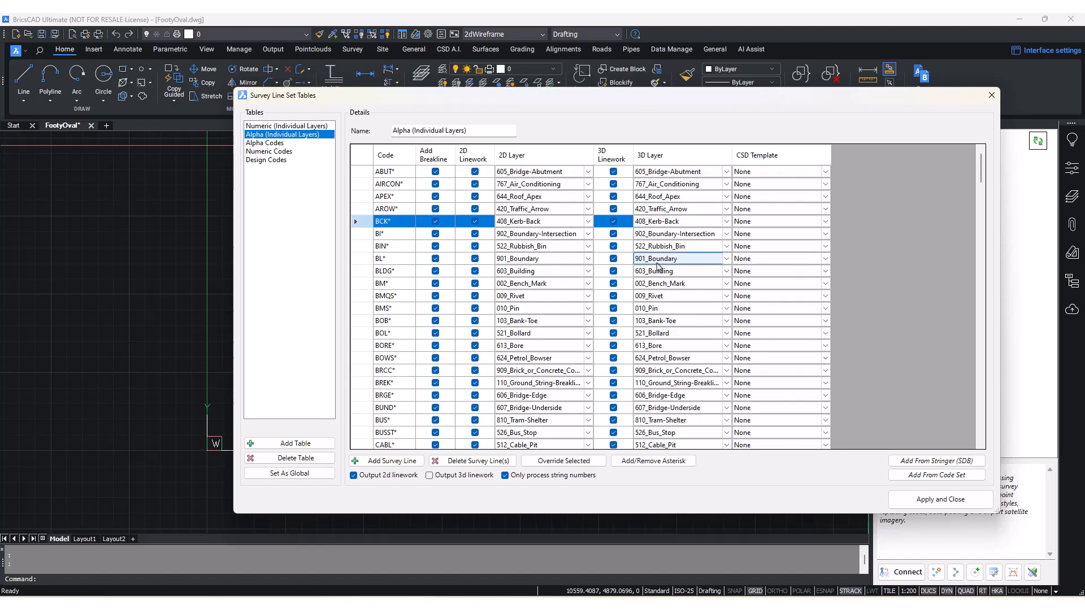
- Browse the CSD templates available for the BCK* survey line, leaving None assigned
left_click(752, 222)
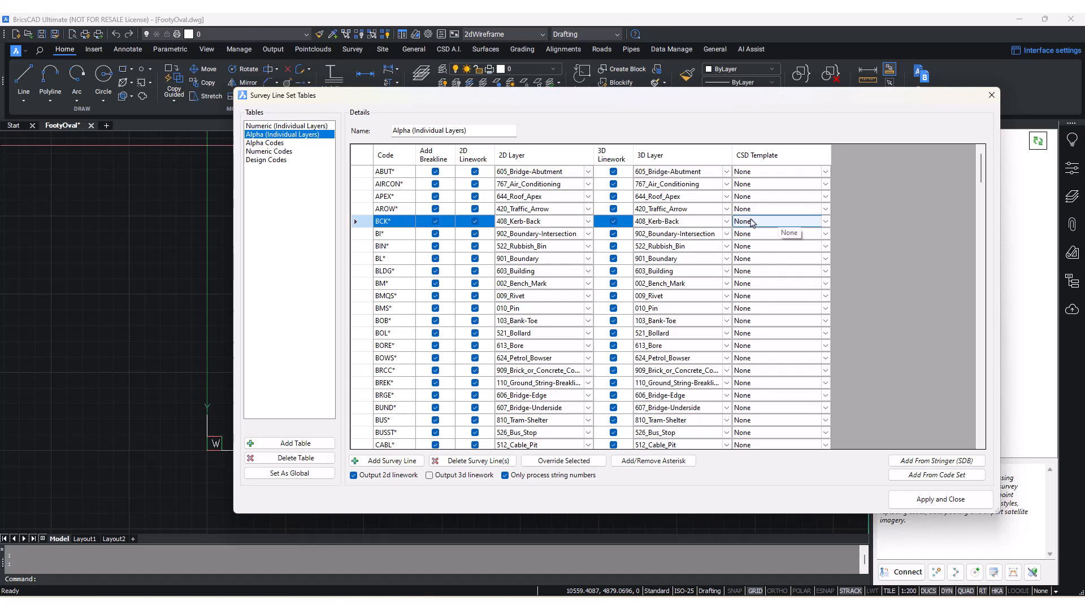
left_click(751, 222)
scroll(764, 362, "down", 3)
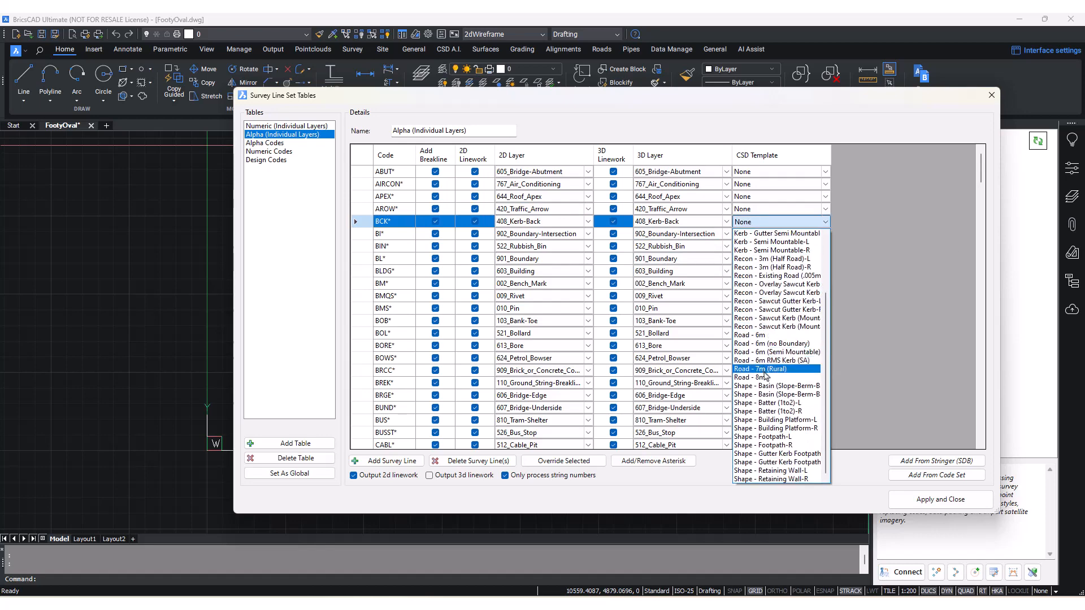
scroll(765, 370, "up", 3)
left_click(892, 281)
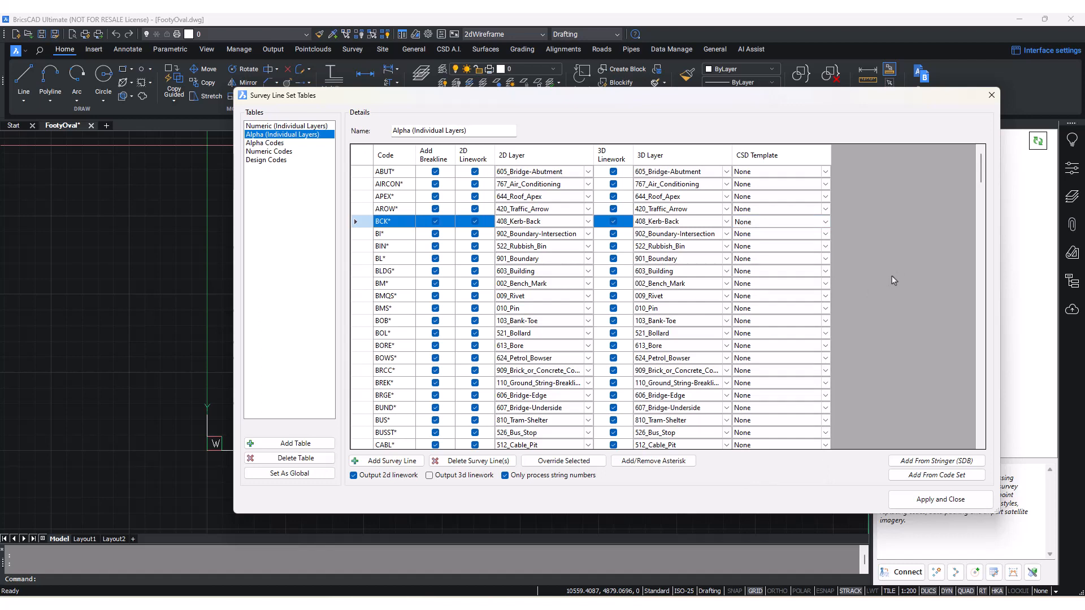
- Inspect the Alpha (Individual Layers) survey line table and its 3D linework output option
left_click_drag(549, 101, 537, 103)
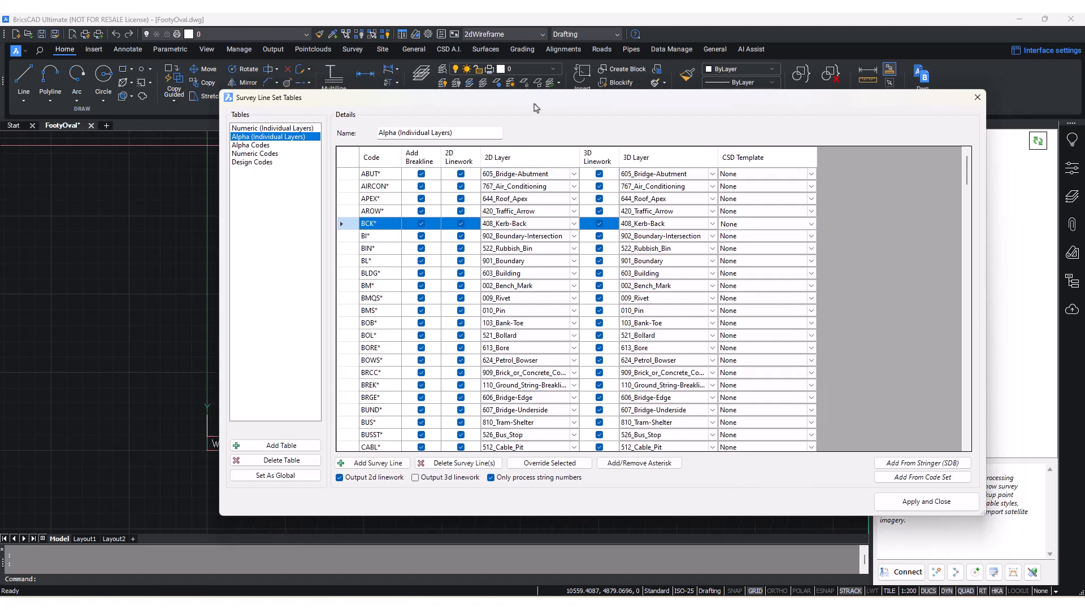
key("ctrl")
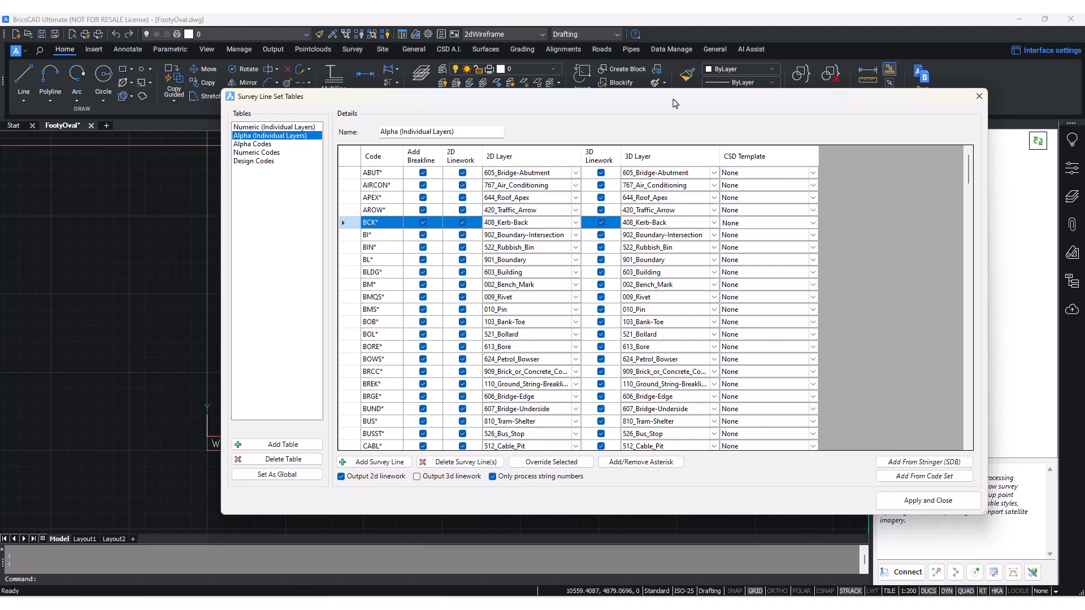
left_click_drag(660, 99, 681, 93)
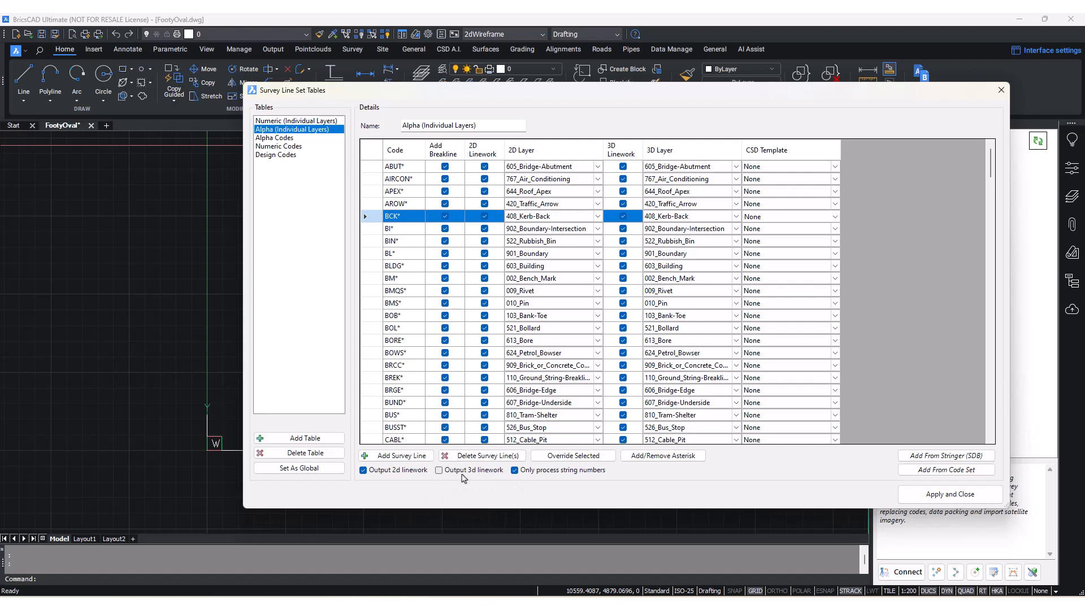
left_click(440, 471)
- Examine the bulk override options for survey lines BCK* through BRCC*, including Add Breakline, and dismiss them without applying
left_click(399, 380, "shift")
left_click(370, 217)
left_click(365, 366, "shift")
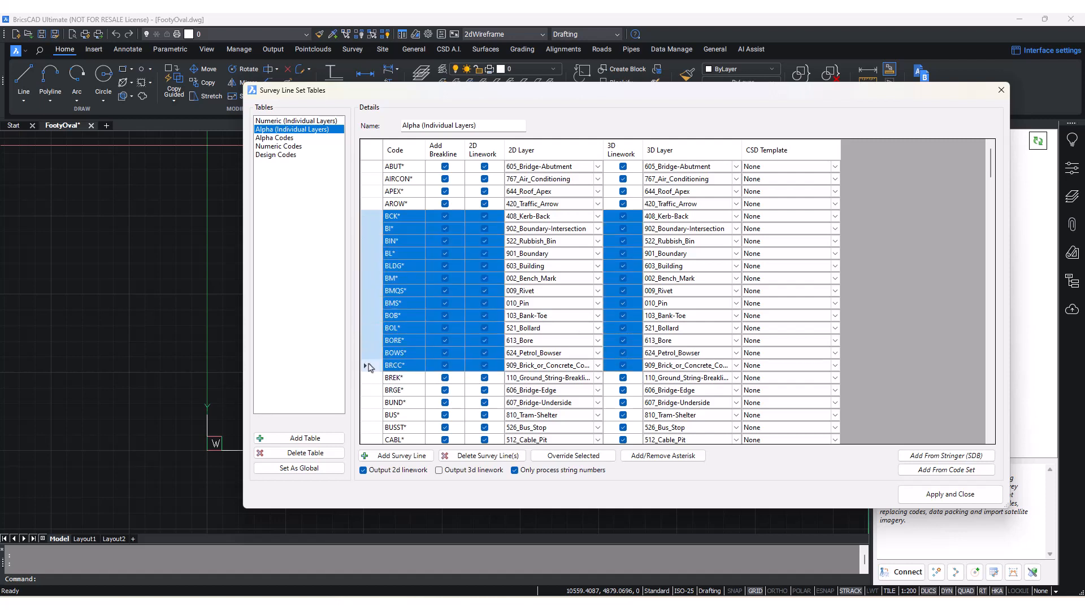
left_click(573, 456)
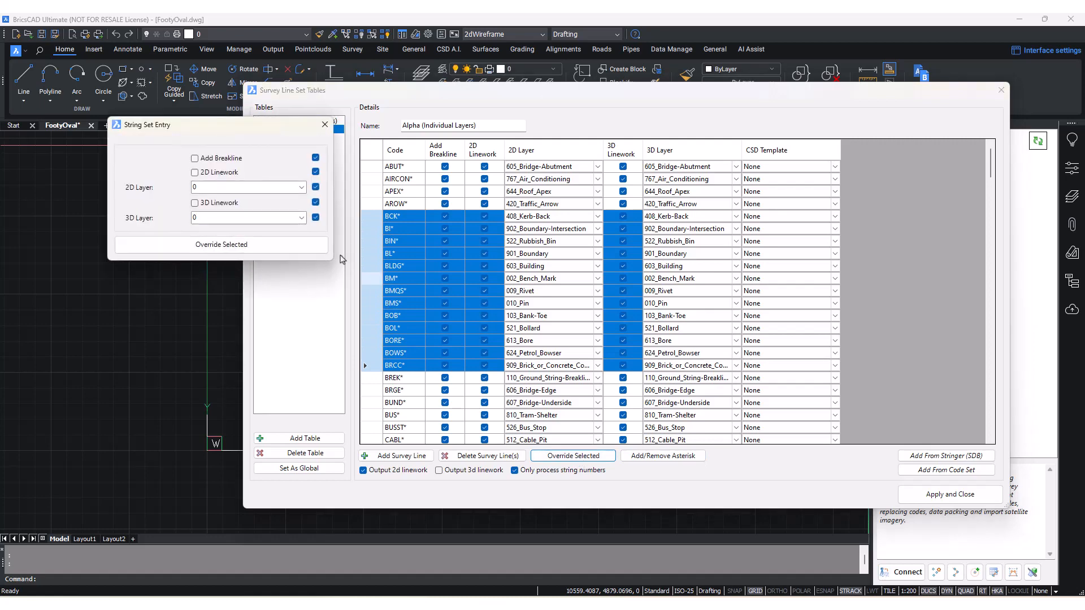
left_click_drag(221, 126, 789, 177)
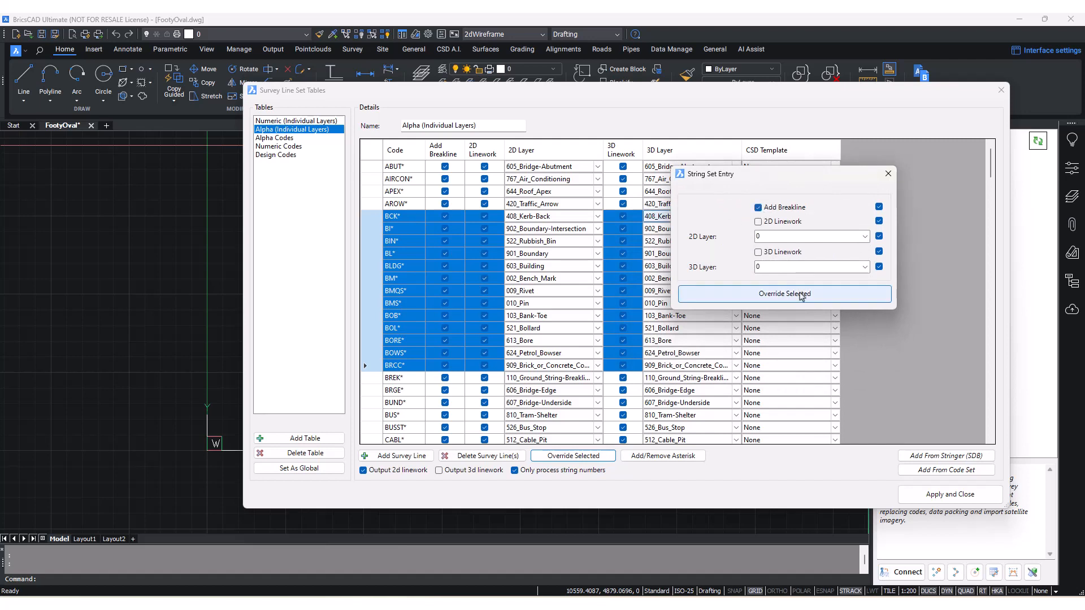
left_click(758, 208)
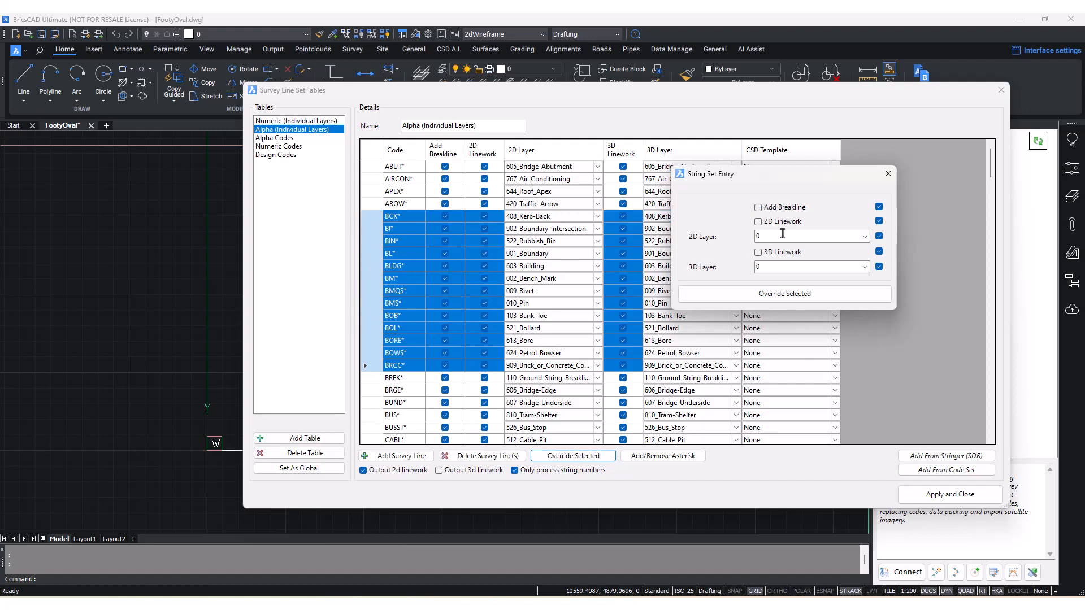
left_click(594, 456)
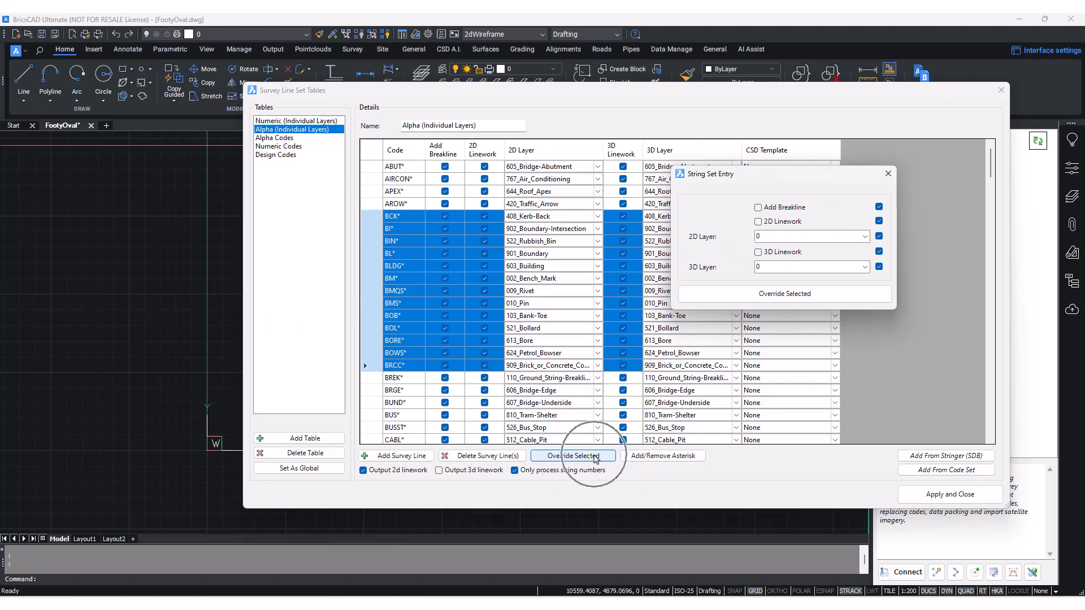
left_click(888, 173)
left_click(436, 335)
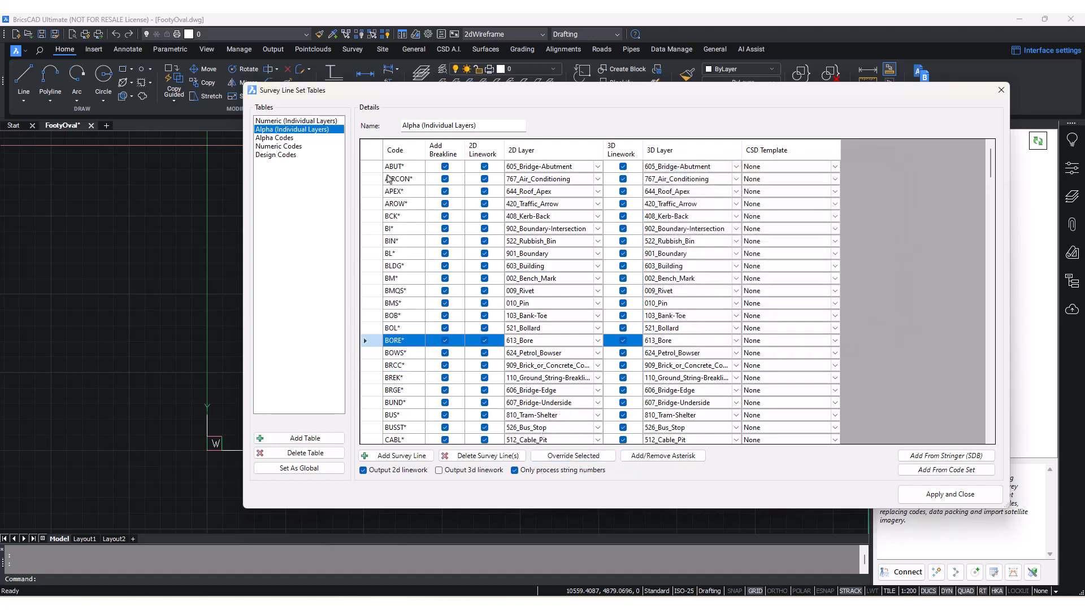
- Set the Alpha (Individual Layers) survey line table as global, and apply and close the survey string settings
left_click_drag(401, 95, 400, 84)
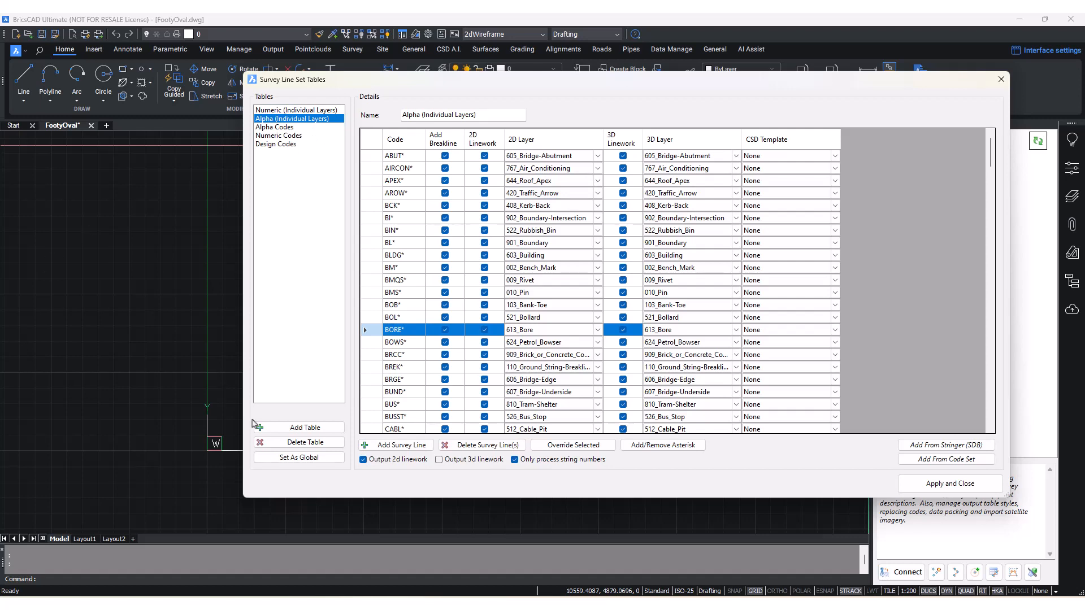
left_click(310, 461)
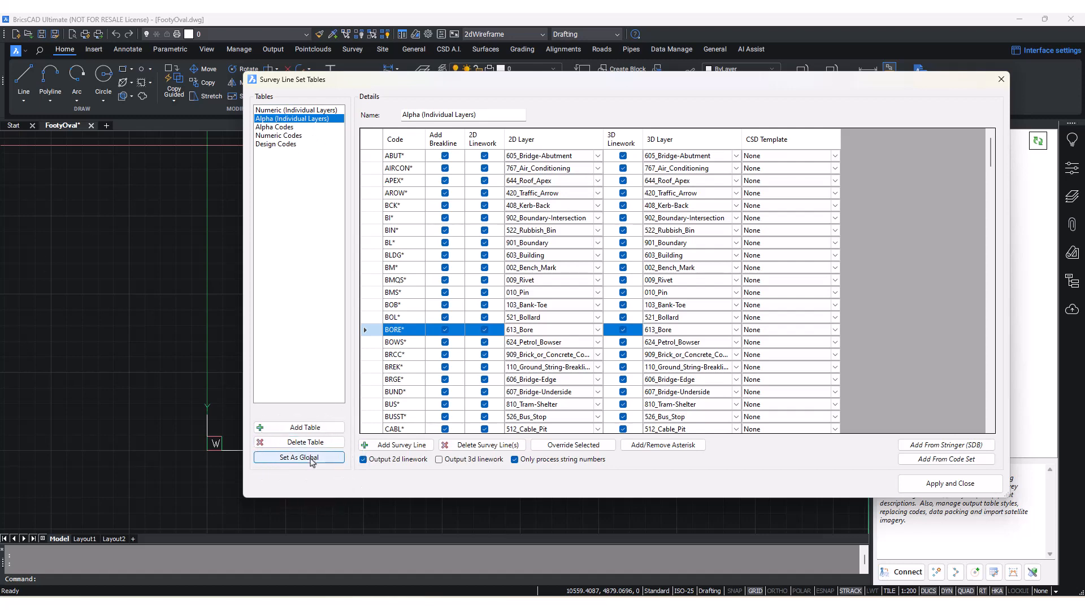
left_click(964, 485)
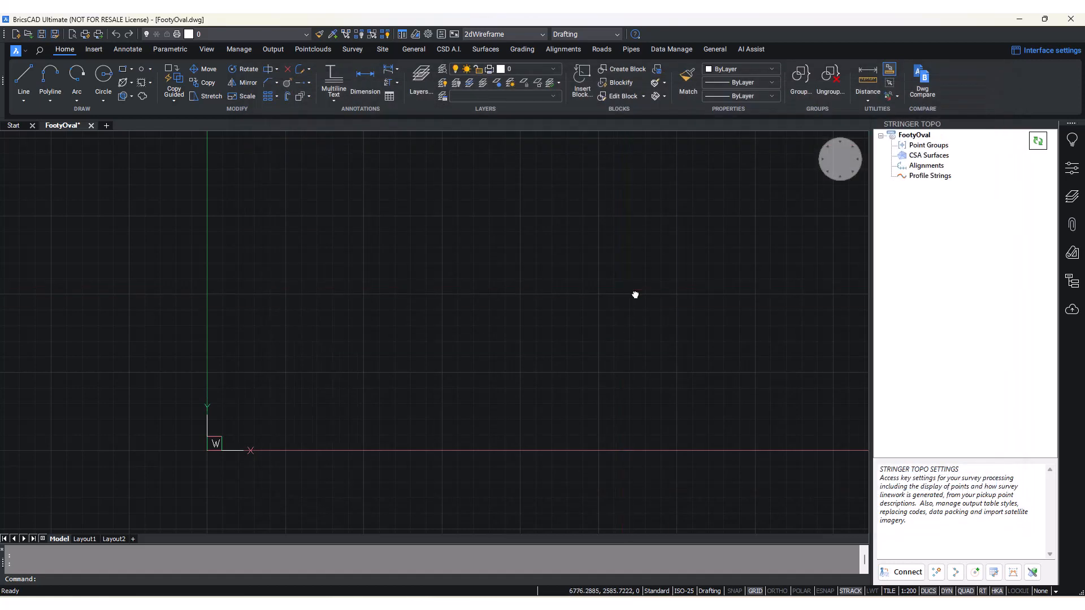
- Open the survey string parameters and examine the parameter symbol and the arc, arc 2pt, line and surface exclude codes
right_click(933, 138)
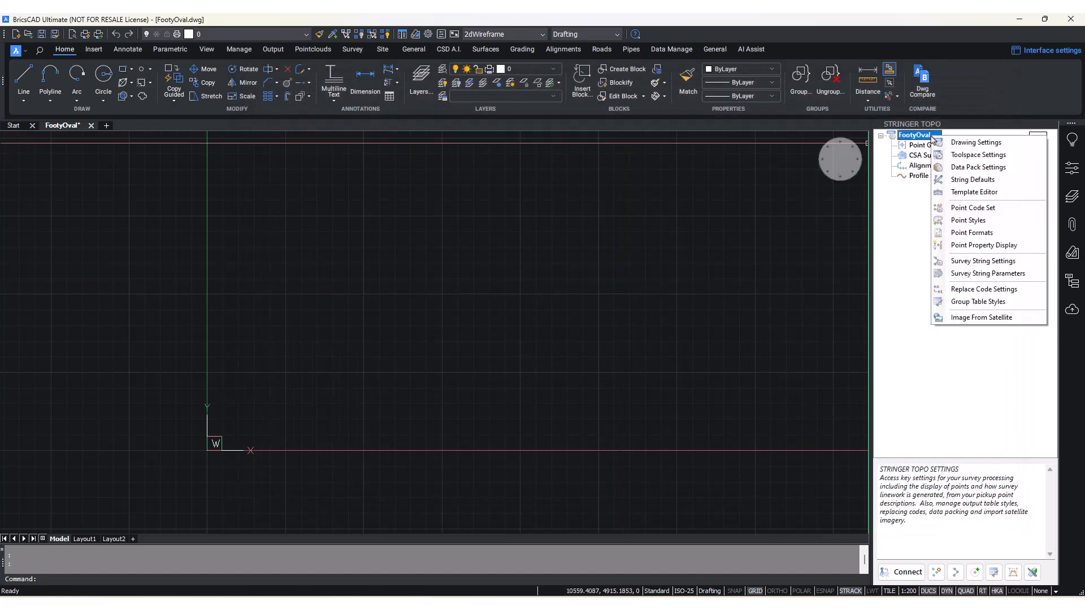
left_click(968, 275)
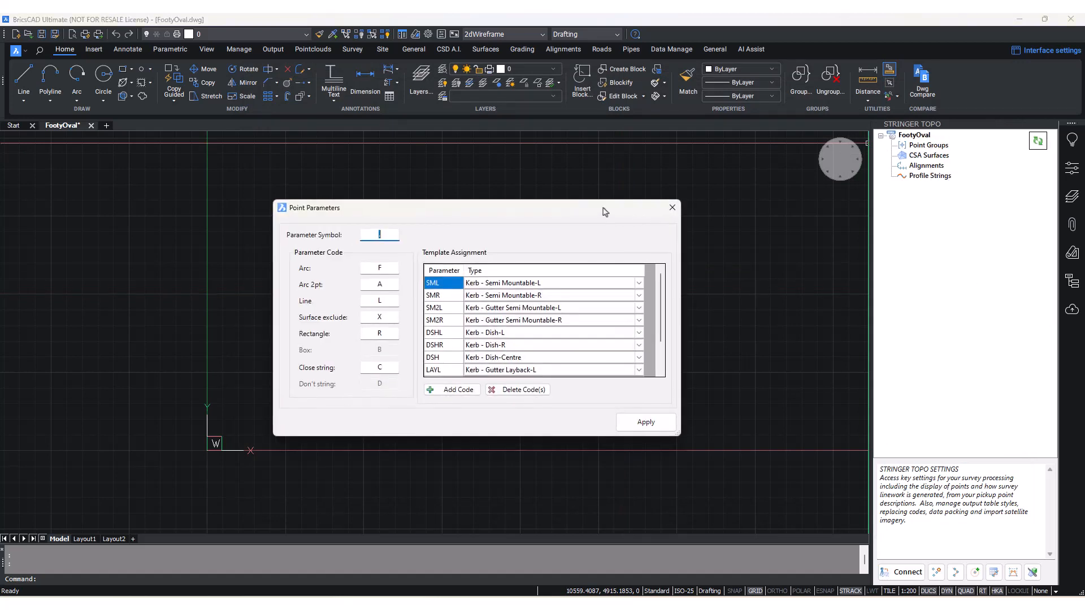
left_click_drag(603, 211, 699, 186)
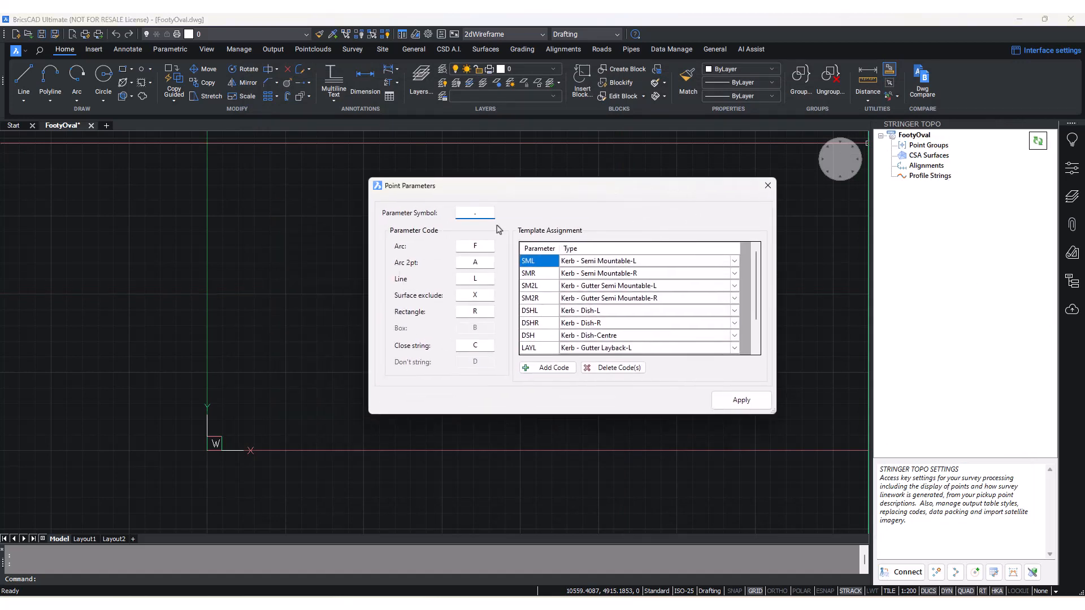
left_click_drag(490, 214, 464, 223)
left_click(487, 246)
double_click(465, 249)
left_click(482, 264)
left_click(478, 281)
left_click(485, 296)
double_click(476, 294)
left_click(486, 297)
- Check the SML parameter's Kerb - Semi Mountable-L template assignment and the parameter symbol, and apply the point parameters
left_click(485, 212)
left_click(533, 262)
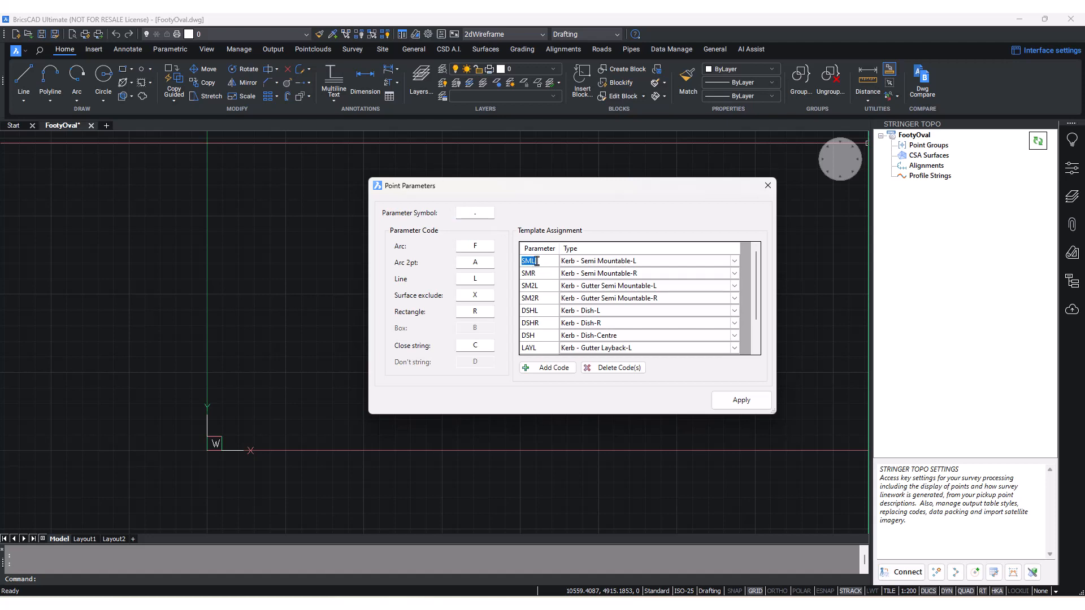
left_click(629, 261)
left_click(477, 212)
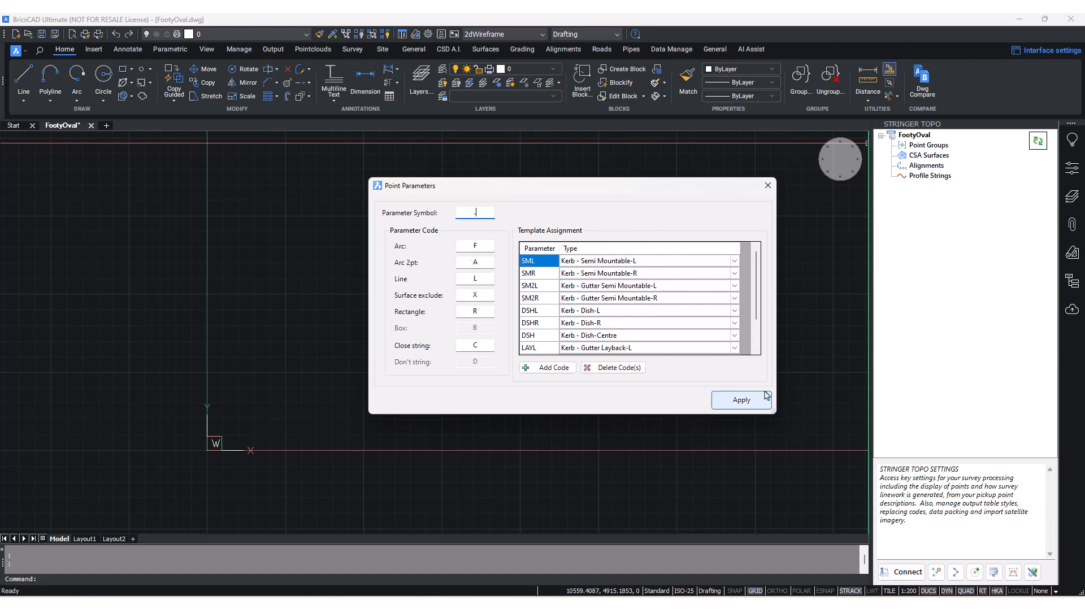
left_click(740, 400)
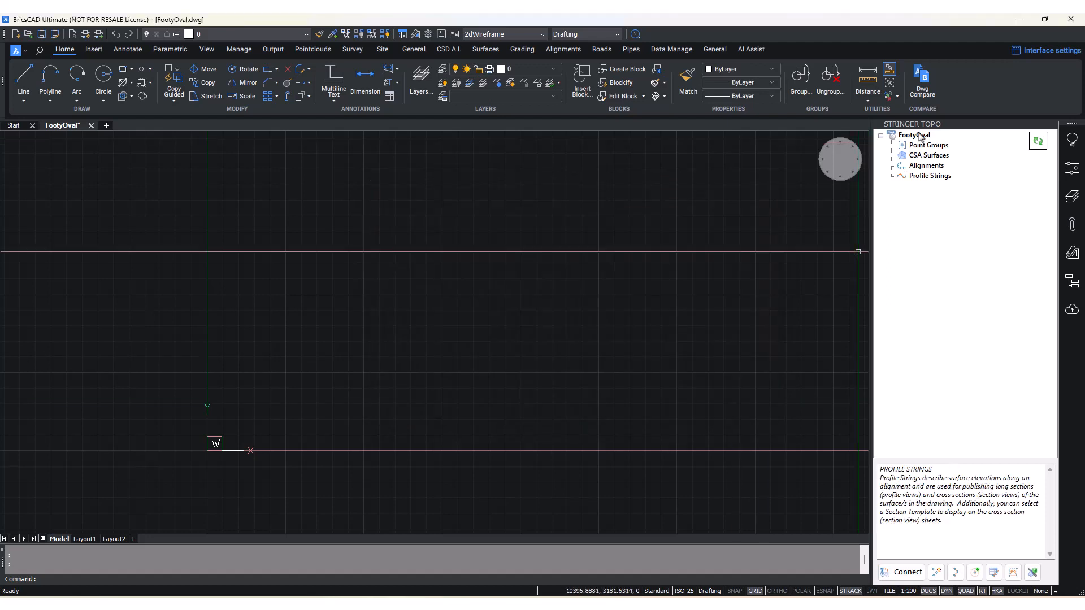
- Review the Numeric-to-Alpha Convert table in FootyOval's replace code settings and close the converter without saving
right_click(915, 136)
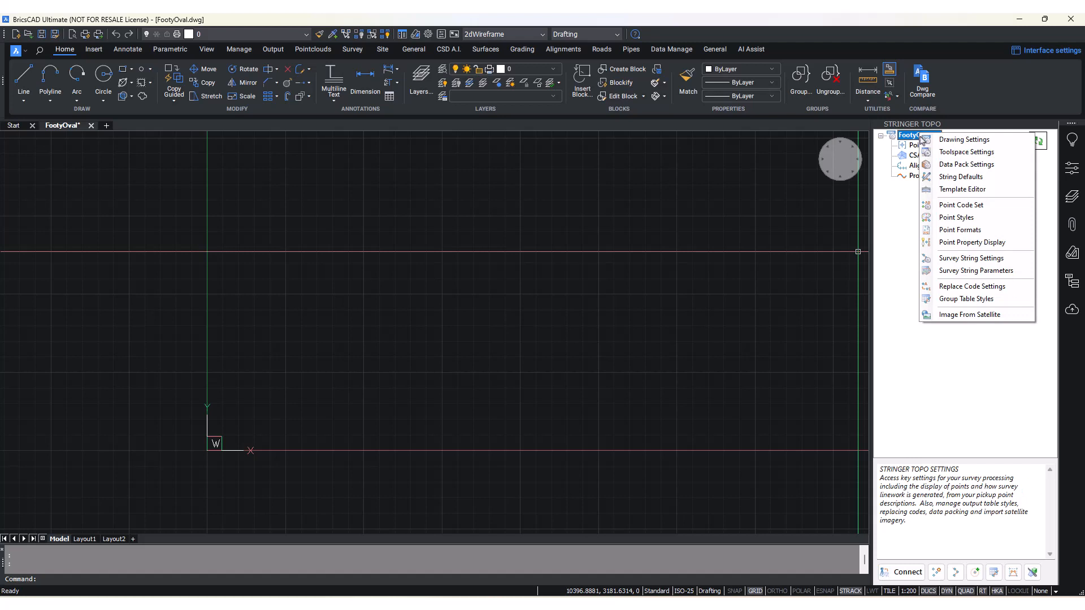
left_click(968, 287)
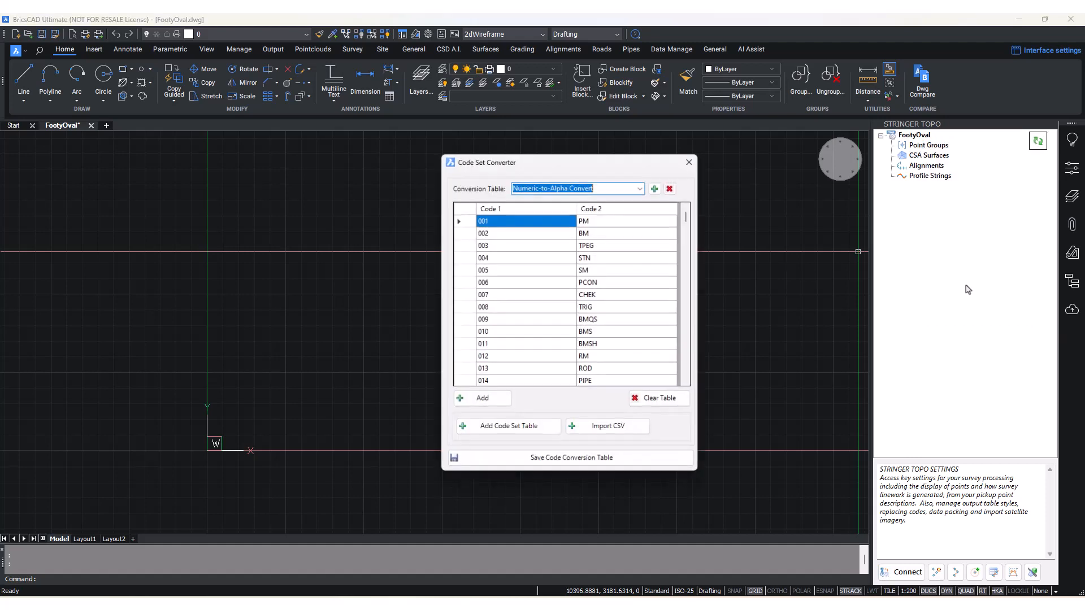
left_click_drag(586, 165, 599, 177)
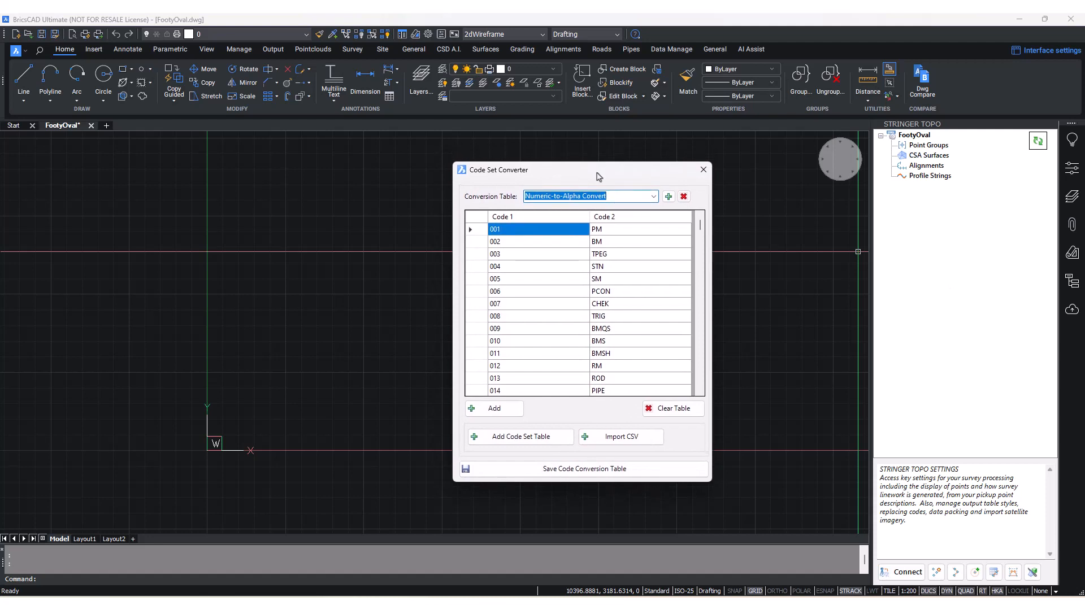
left_click(620, 199)
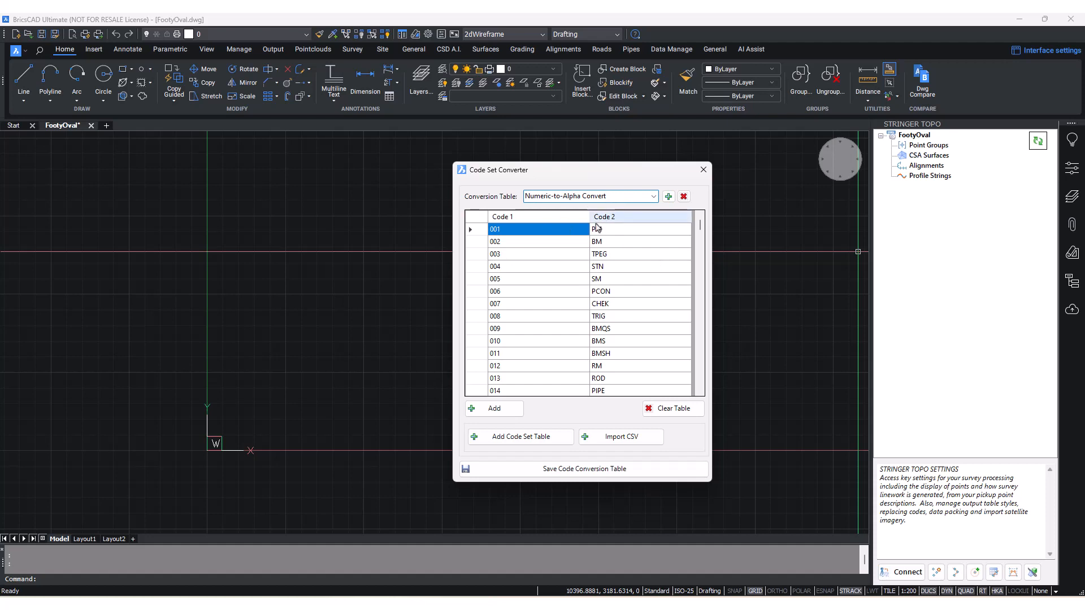
scroll(569, 286, "down", 6)
scroll(569, 286, "up", 6)
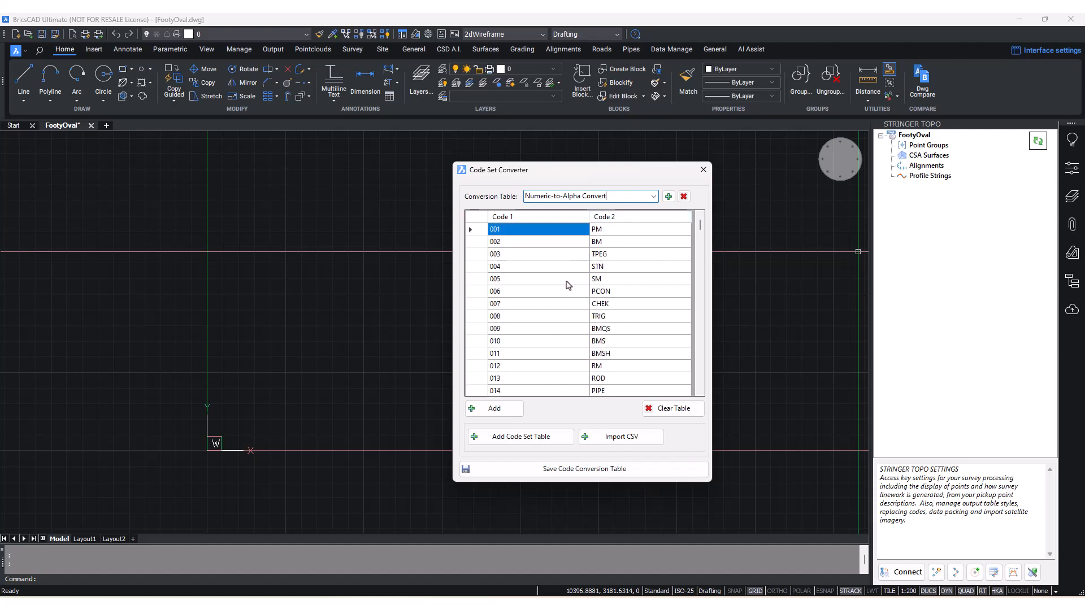
scroll(565, 289, "down", 20)
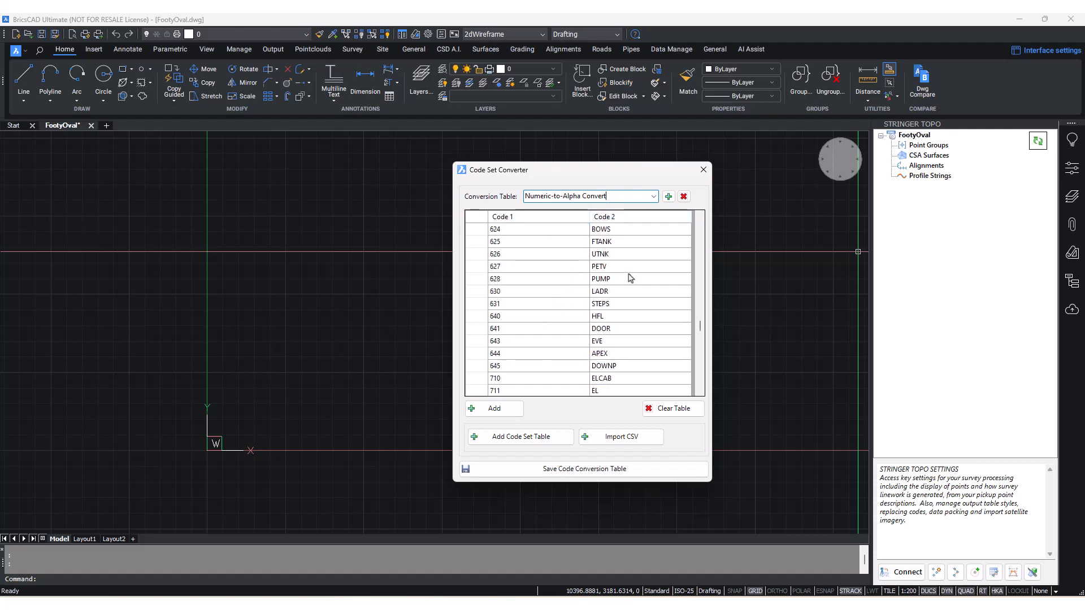
key("ctrl")
key("ctrl")
left_click(702, 171)
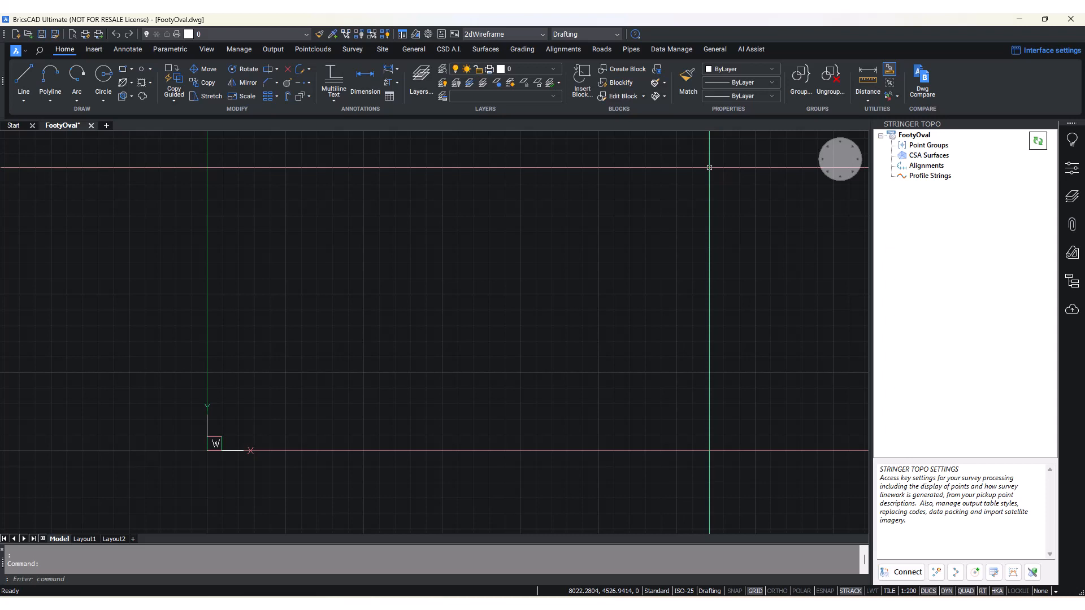
- Review the Default group table style's details, columns, heading style and column style settings, and close the editor without saving
right_click(918, 136)
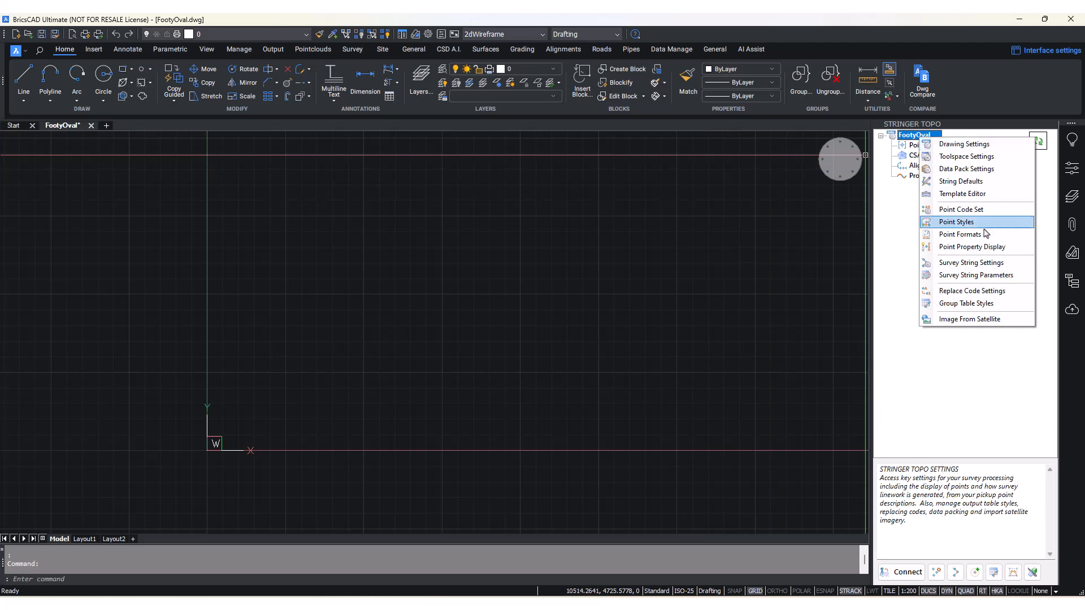
left_click(993, 304)
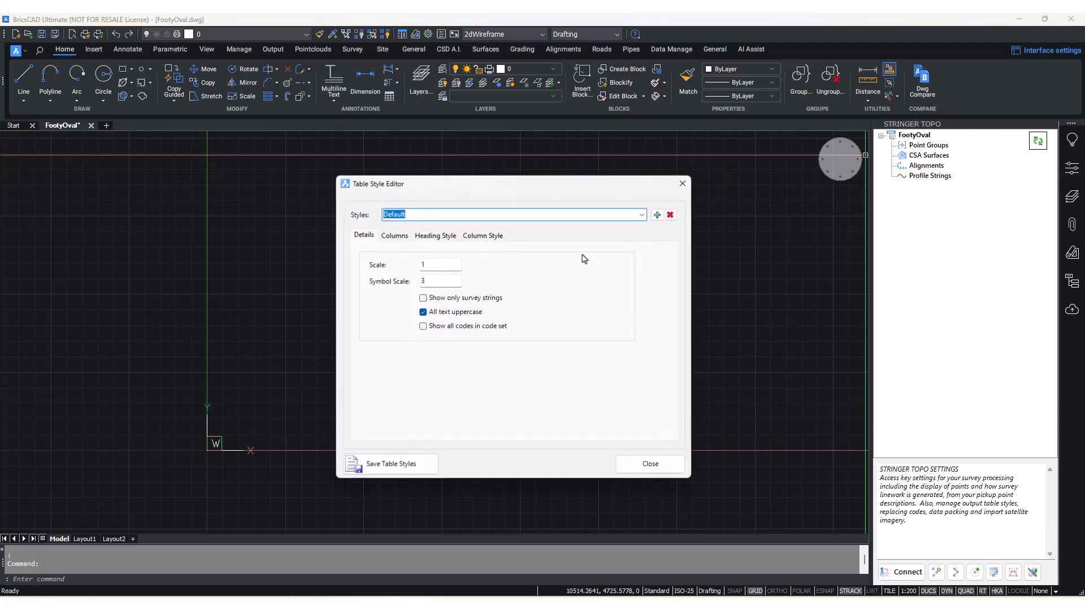
left_click_drag(571, 184, 621, 172)
left_click(448, 223)
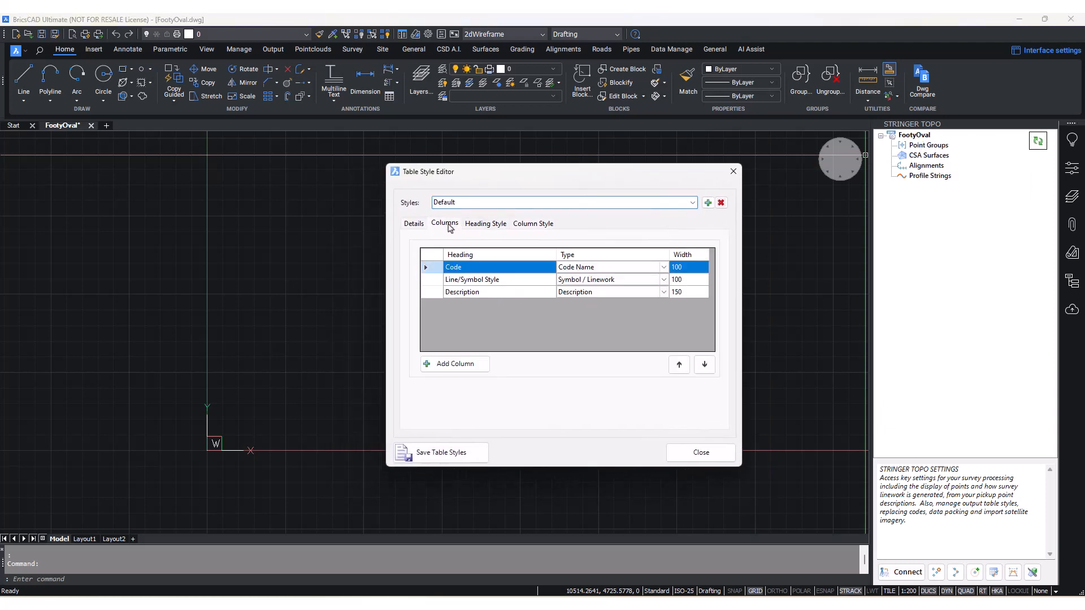
left_click(469, 225)
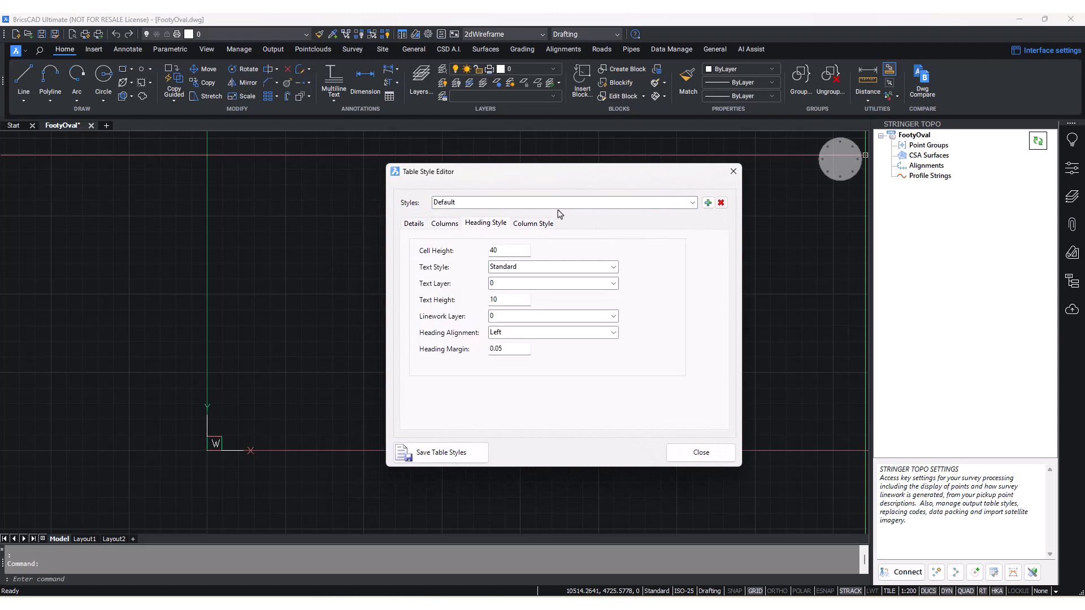
left_click(525, 226)
left_click(499, 226)
left_click(457, 226)
left_click(421, 224)
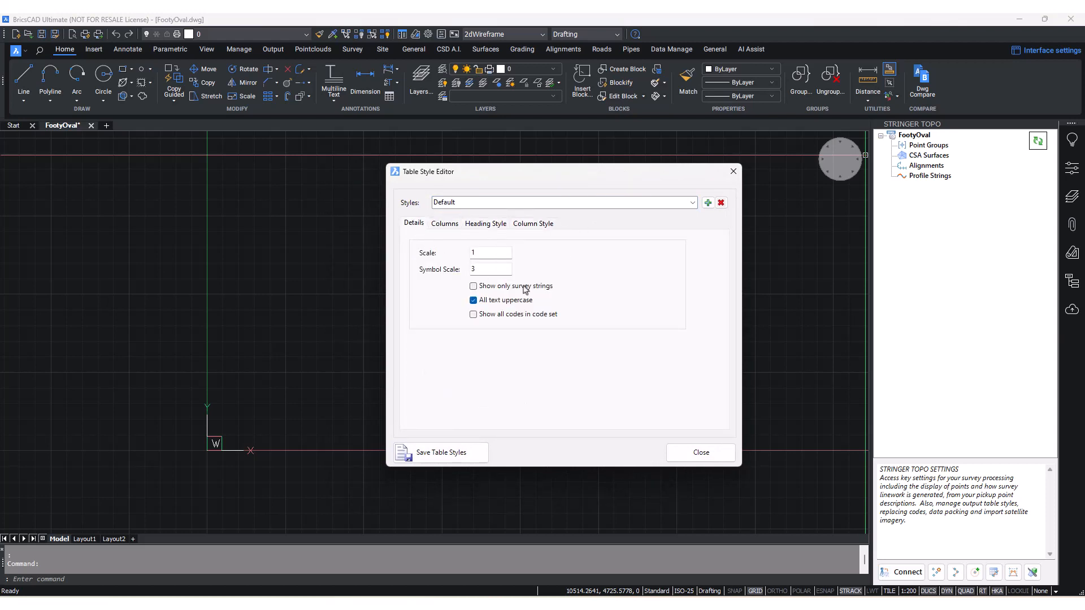
left_click(455, 226)
left_click(478, 226)
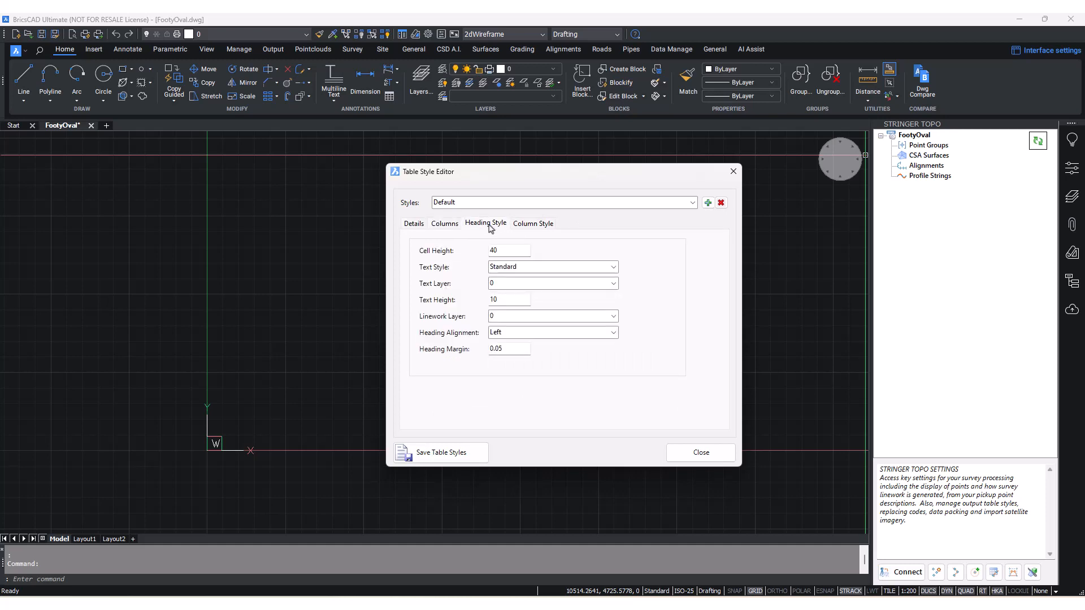
left_click(446, 225)
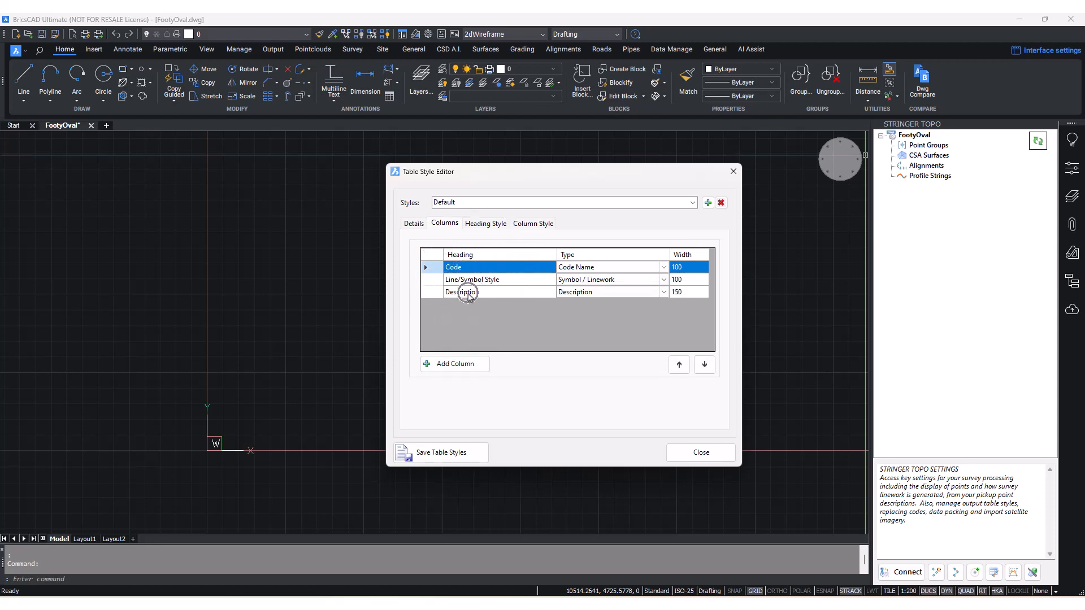
left_click(706, 455)
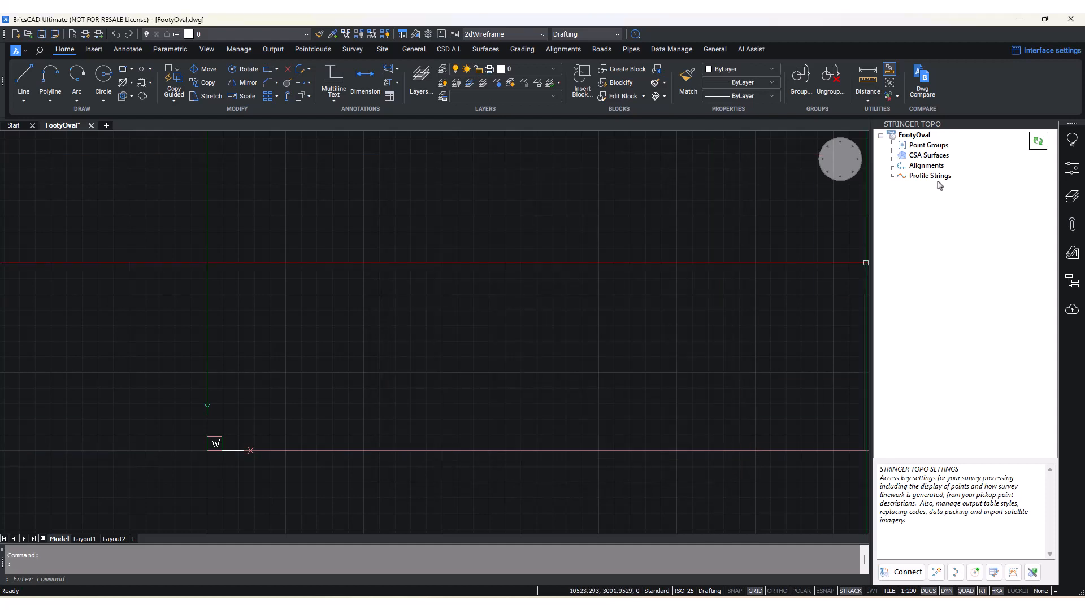
right_click(920, 137)
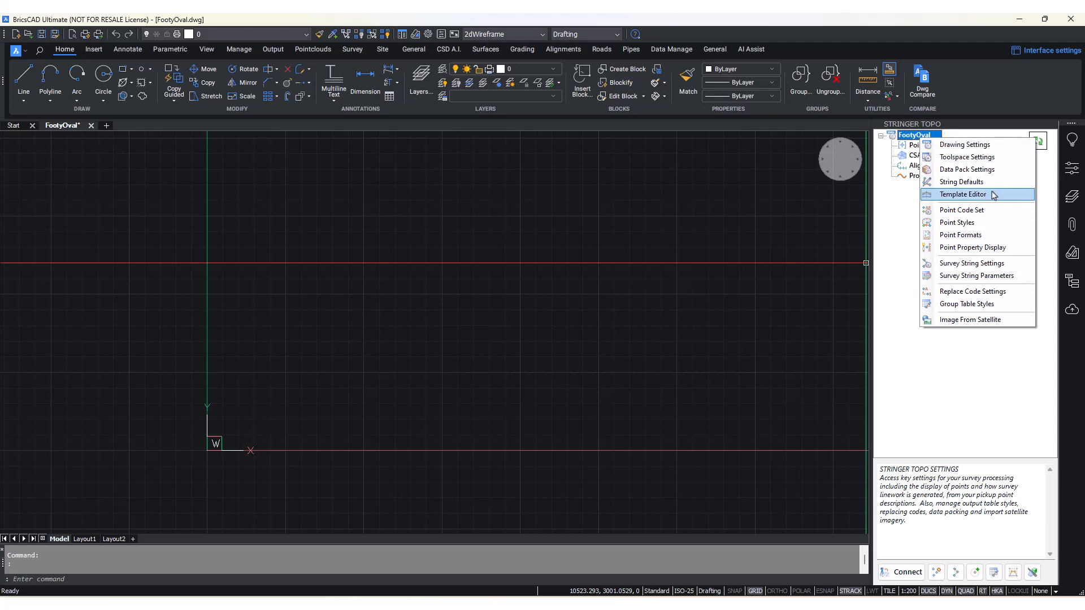
left_click(982, 212)
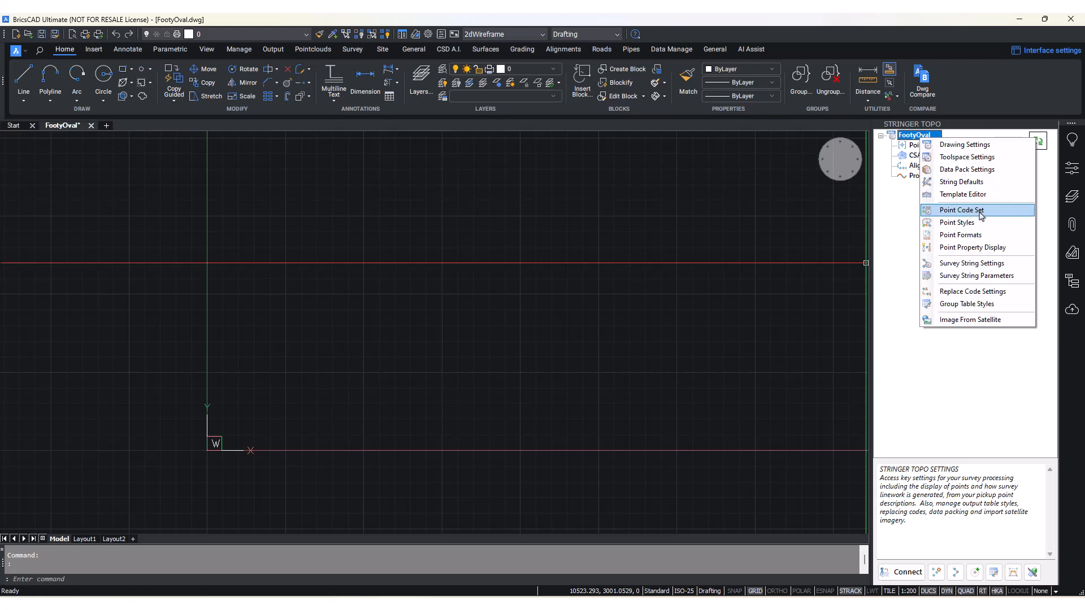
key("ctrl")
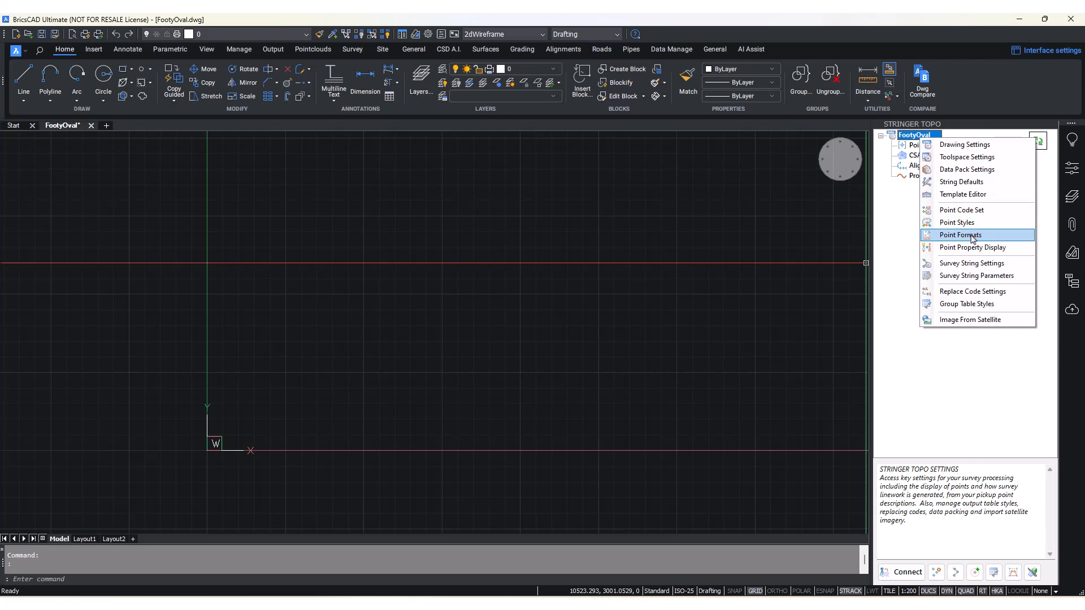
key("ctrl")
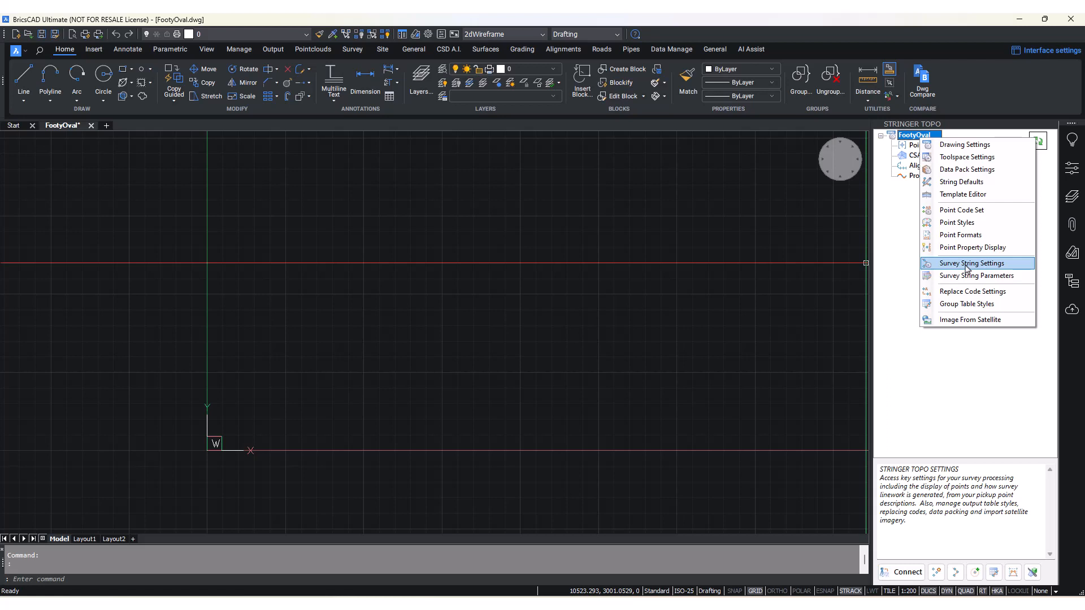
left_click(979, 304)
key("ctrl")
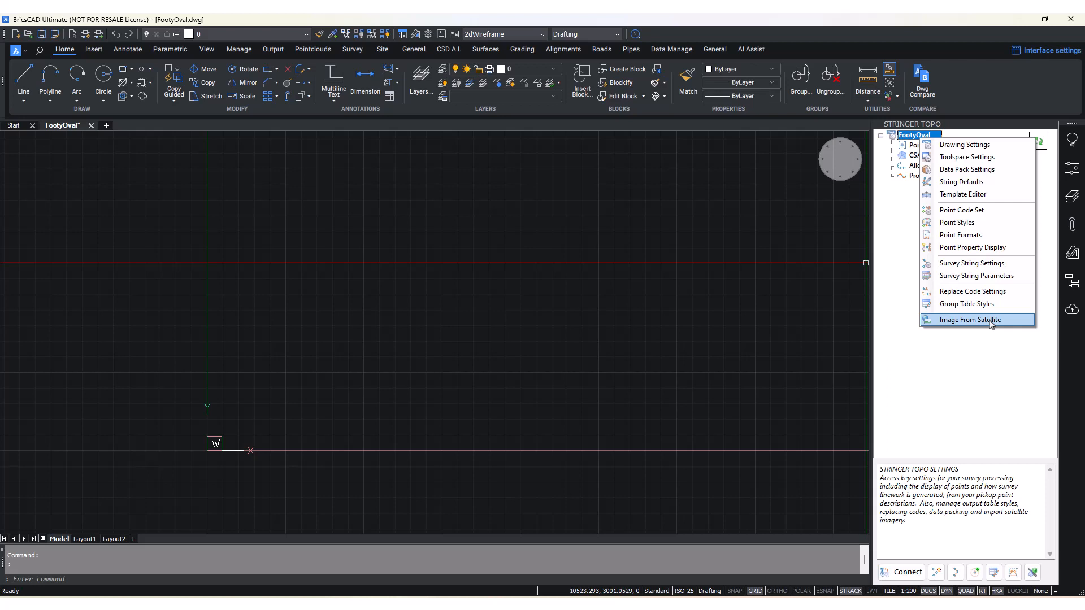
left_click(990, 320)
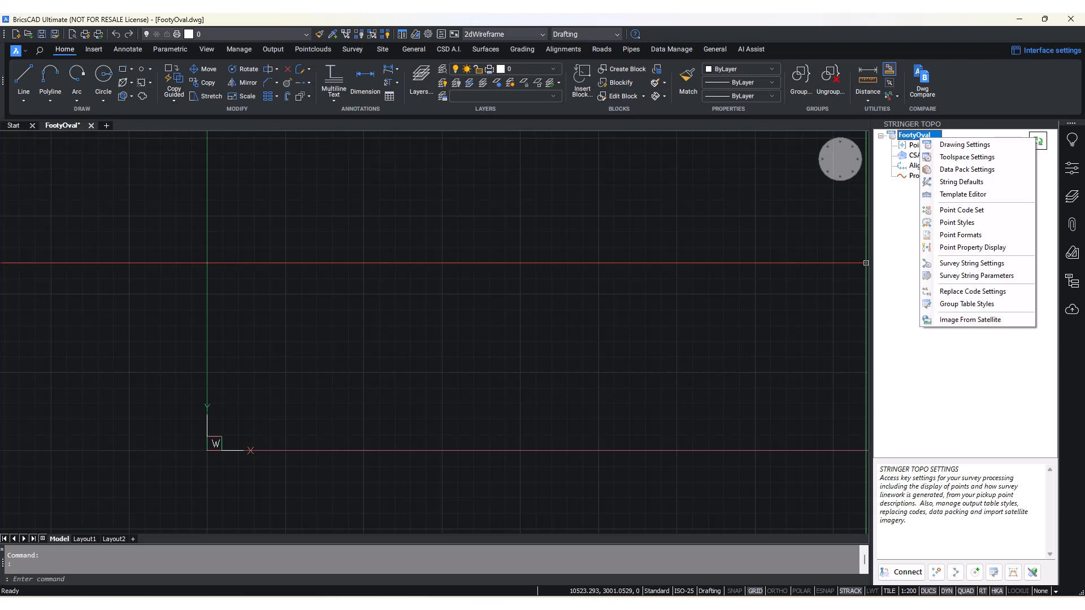
left_click(345, 139)
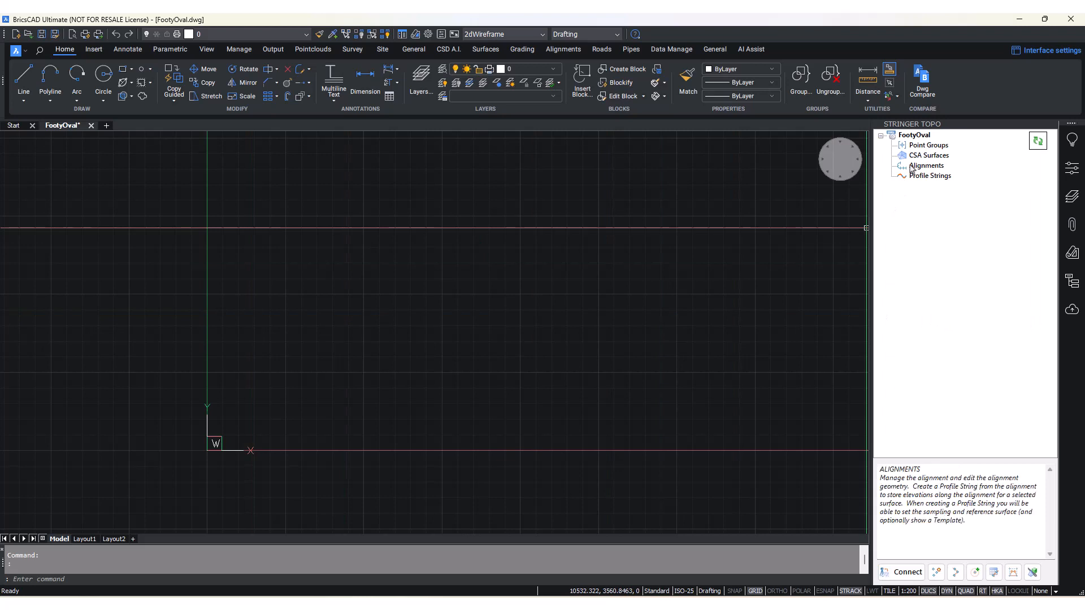